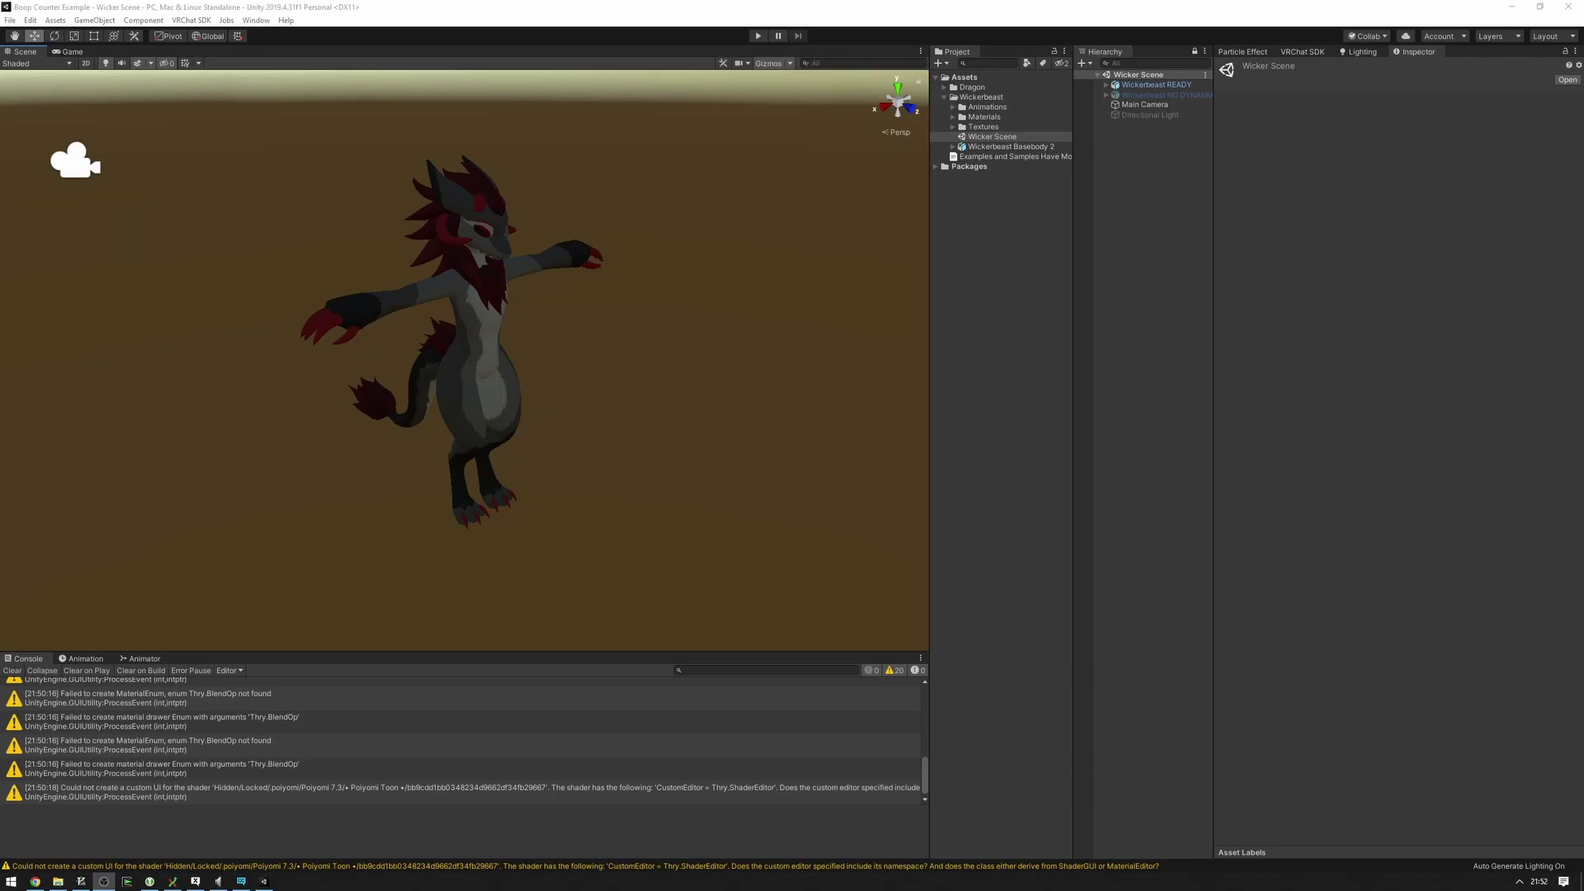
Step: Import the full Boop Counter Unity 2023-06-30 package and expand ValueFactory down to its Boop Counter 1 folder
left_click_drag(992, 136, 1021, 275)
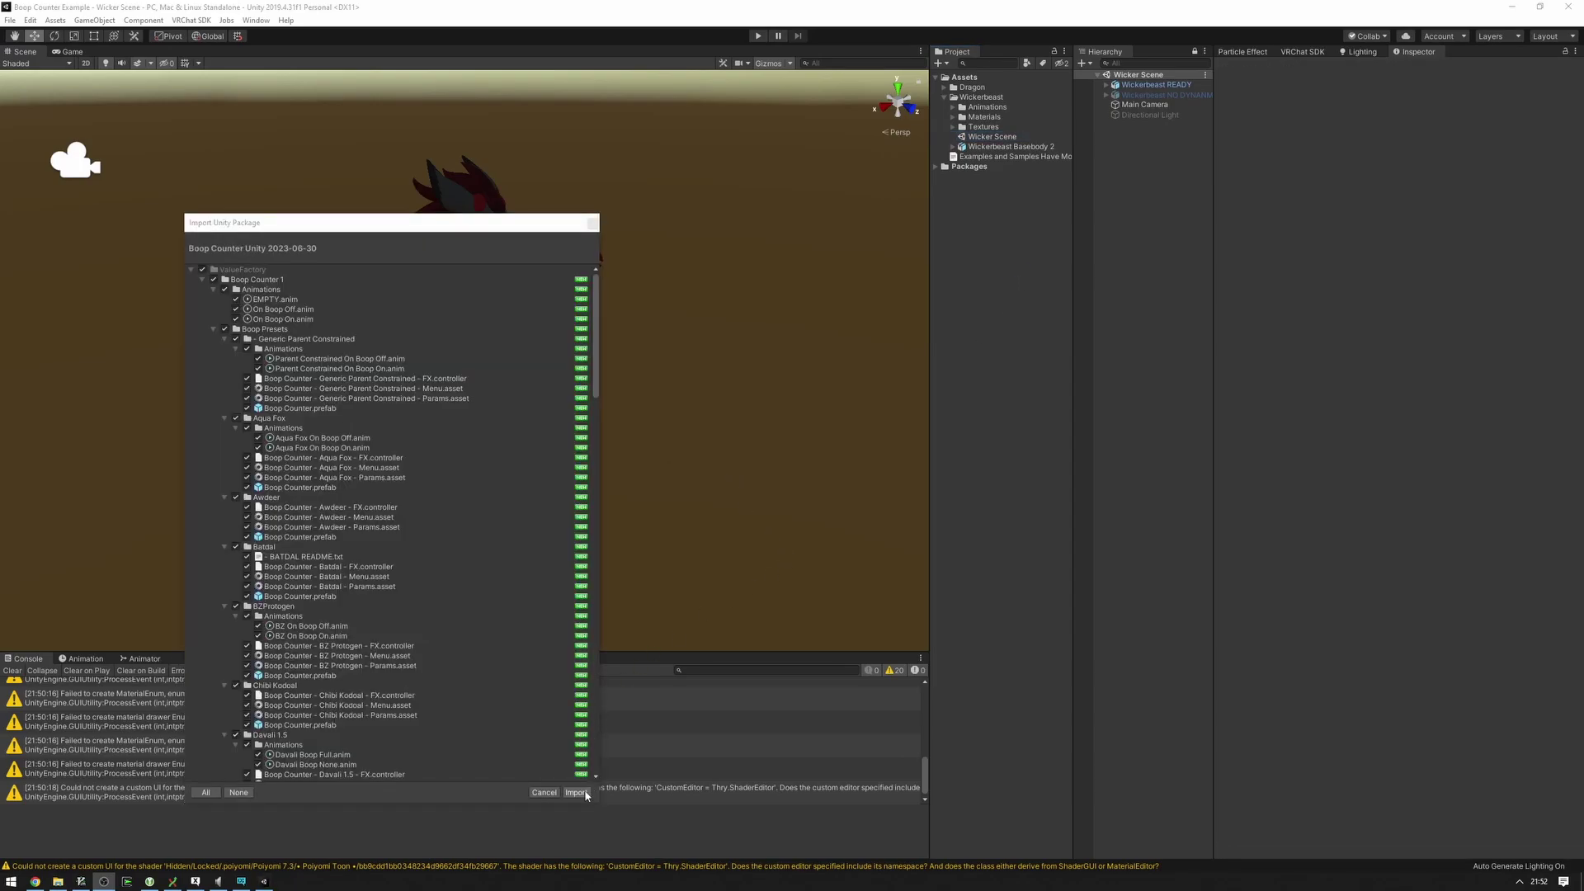
left_click(577, 792)
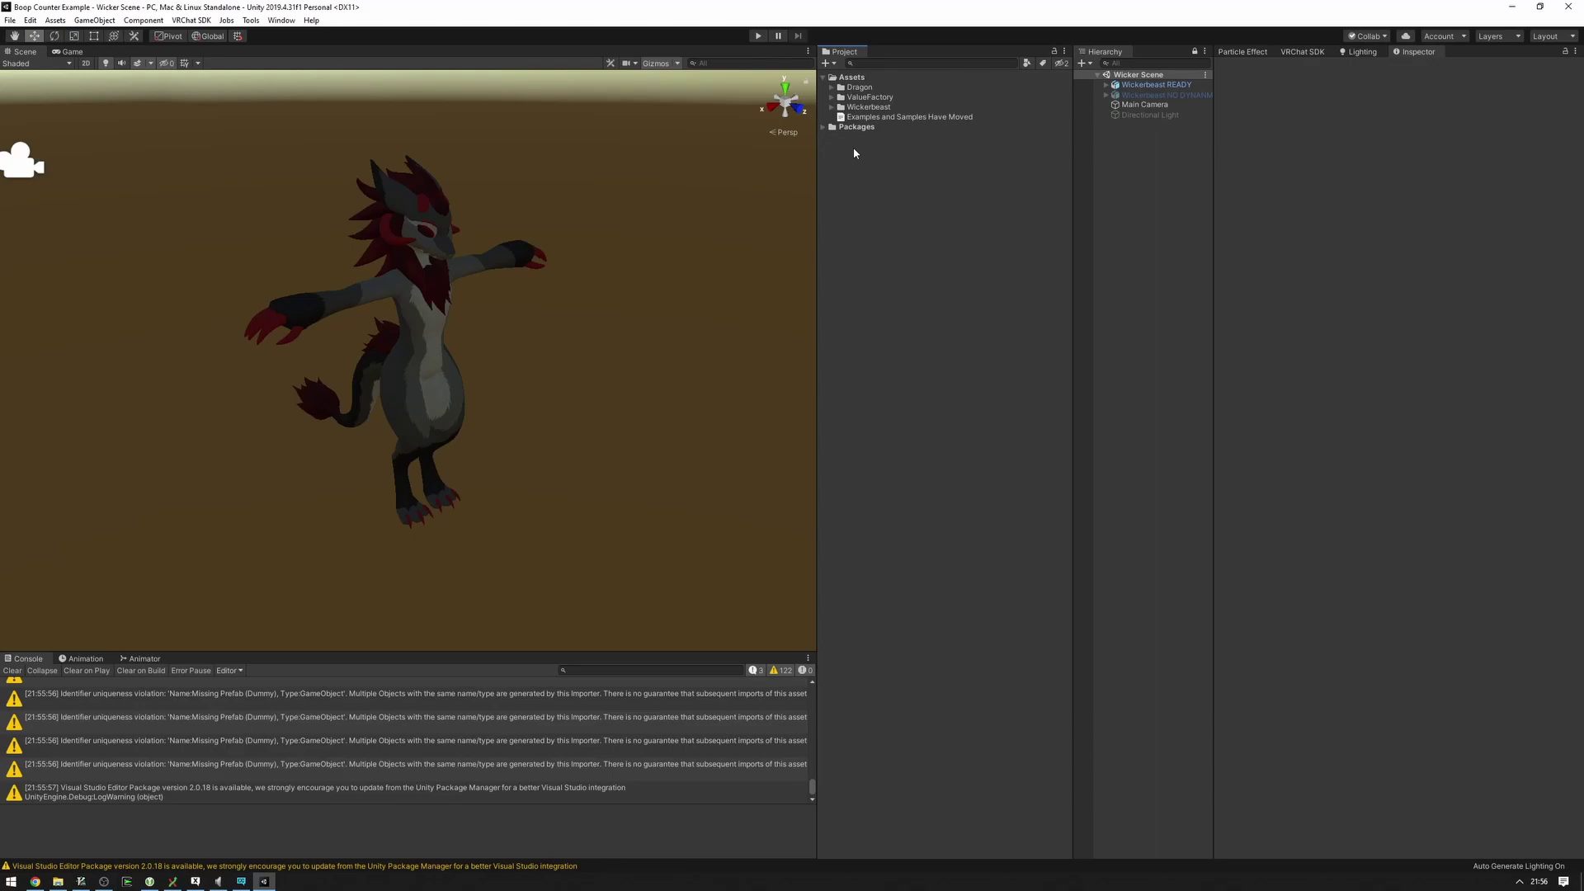
double_click(849, 97)
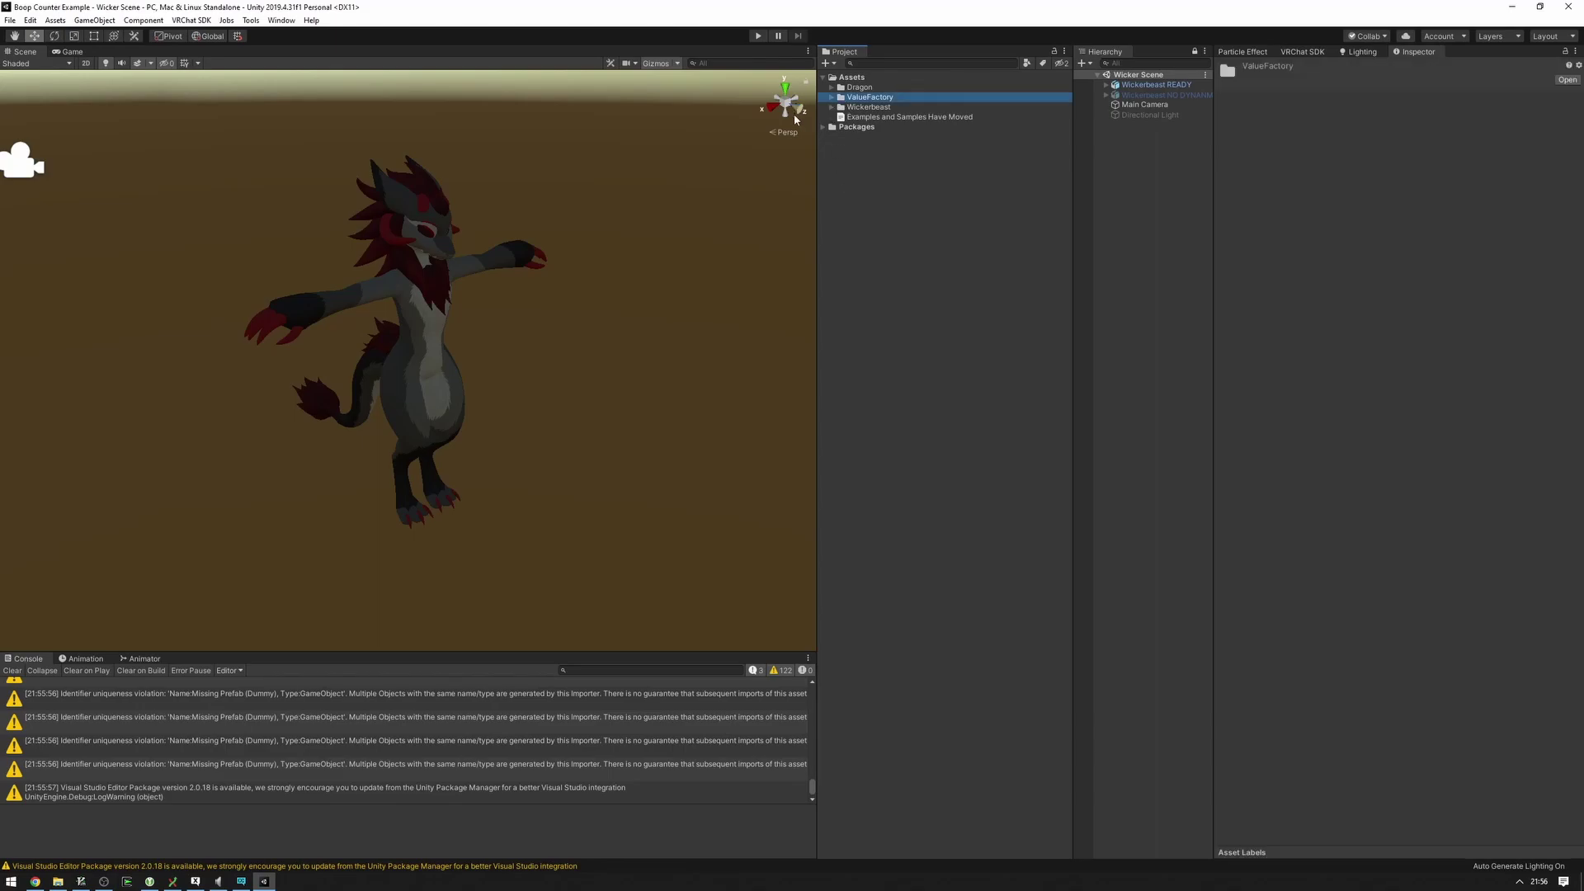
double_click(868, 108)
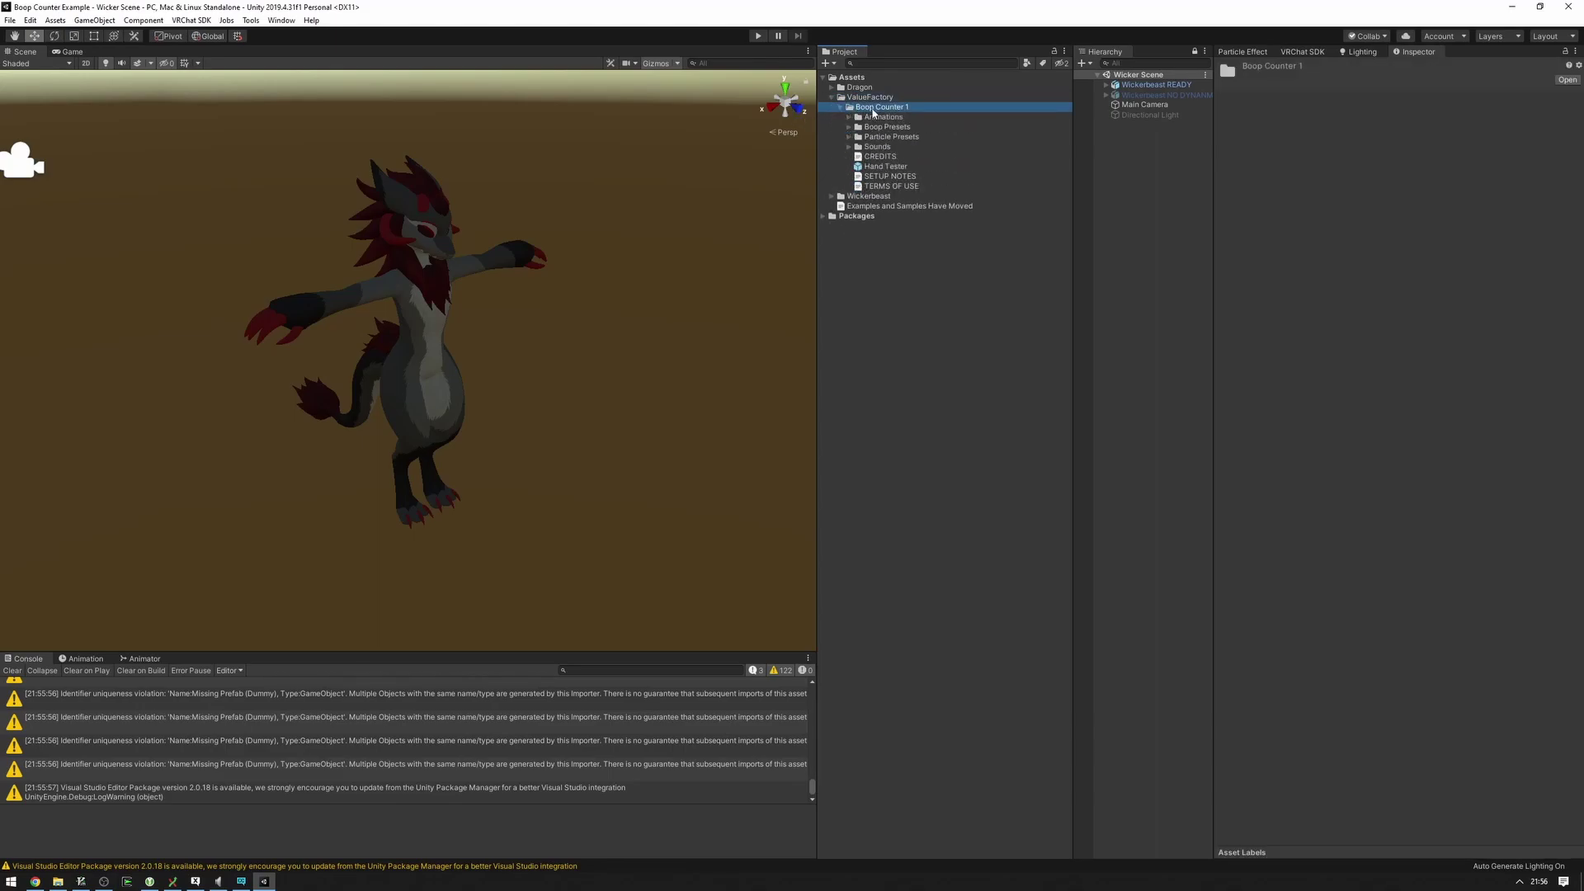
Step: Look over the Boop Presets, Particle Presets and Sounds folders, and expand Boop Presets
left_click(867, 131)
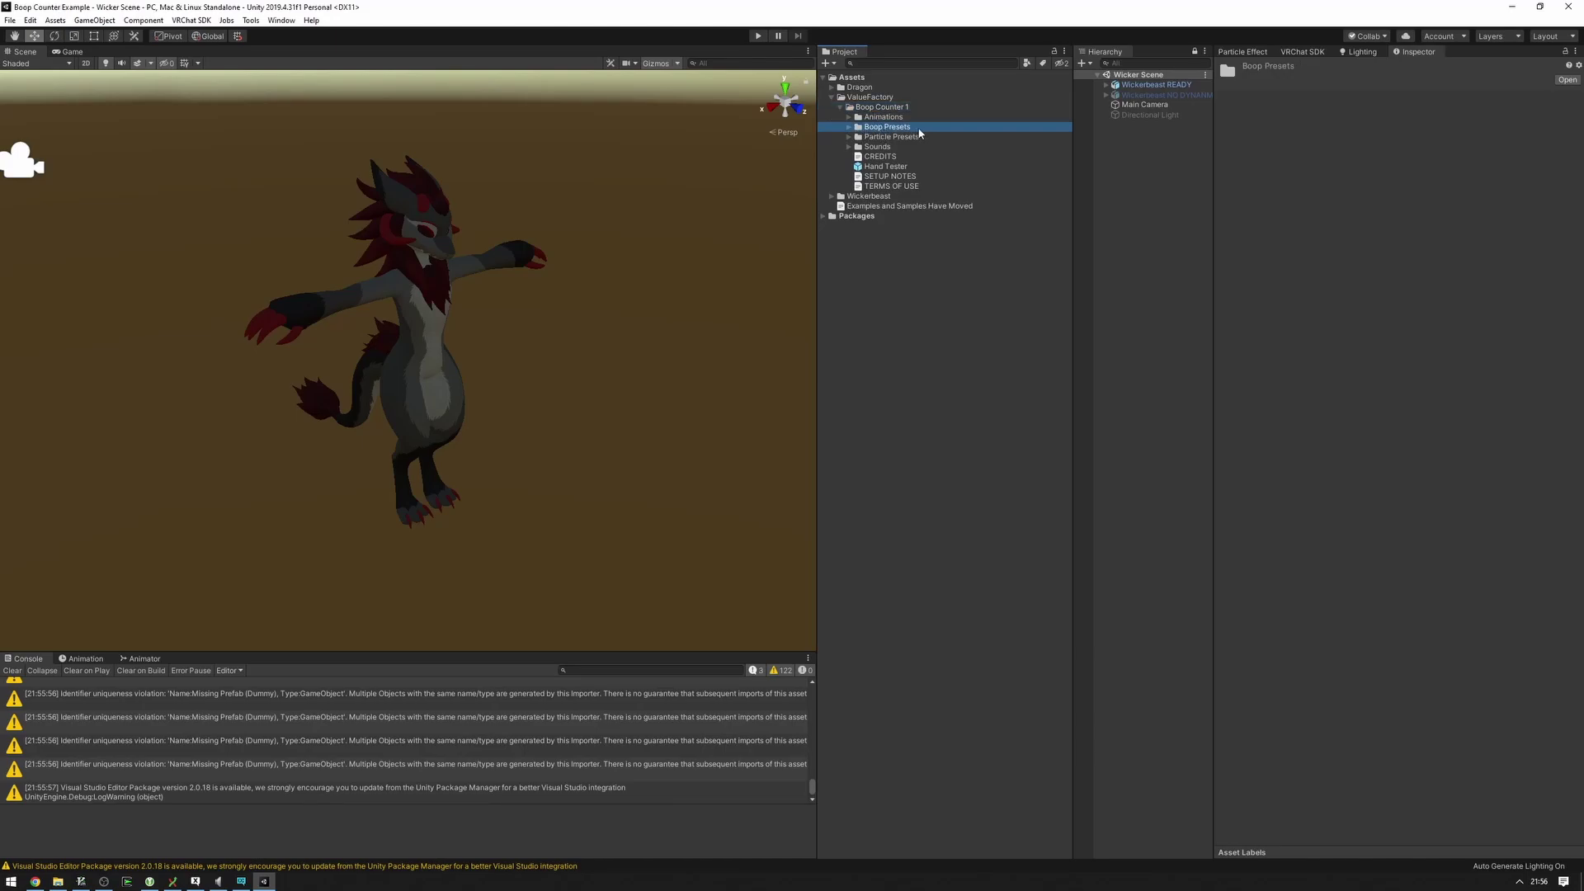
left_click(879, 139)
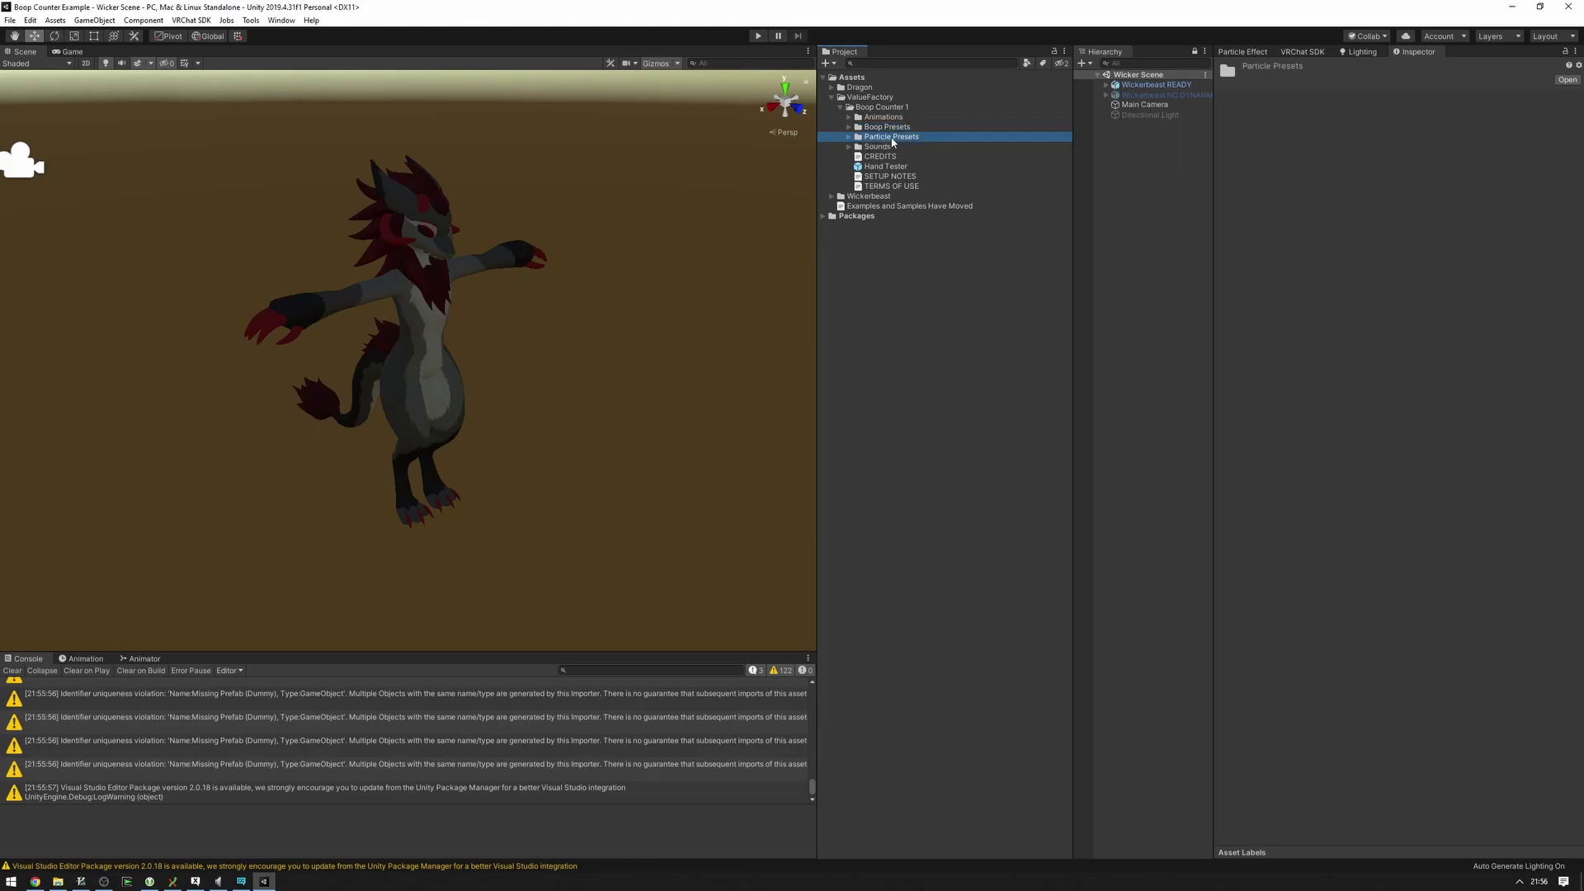
left_click(872, 148)
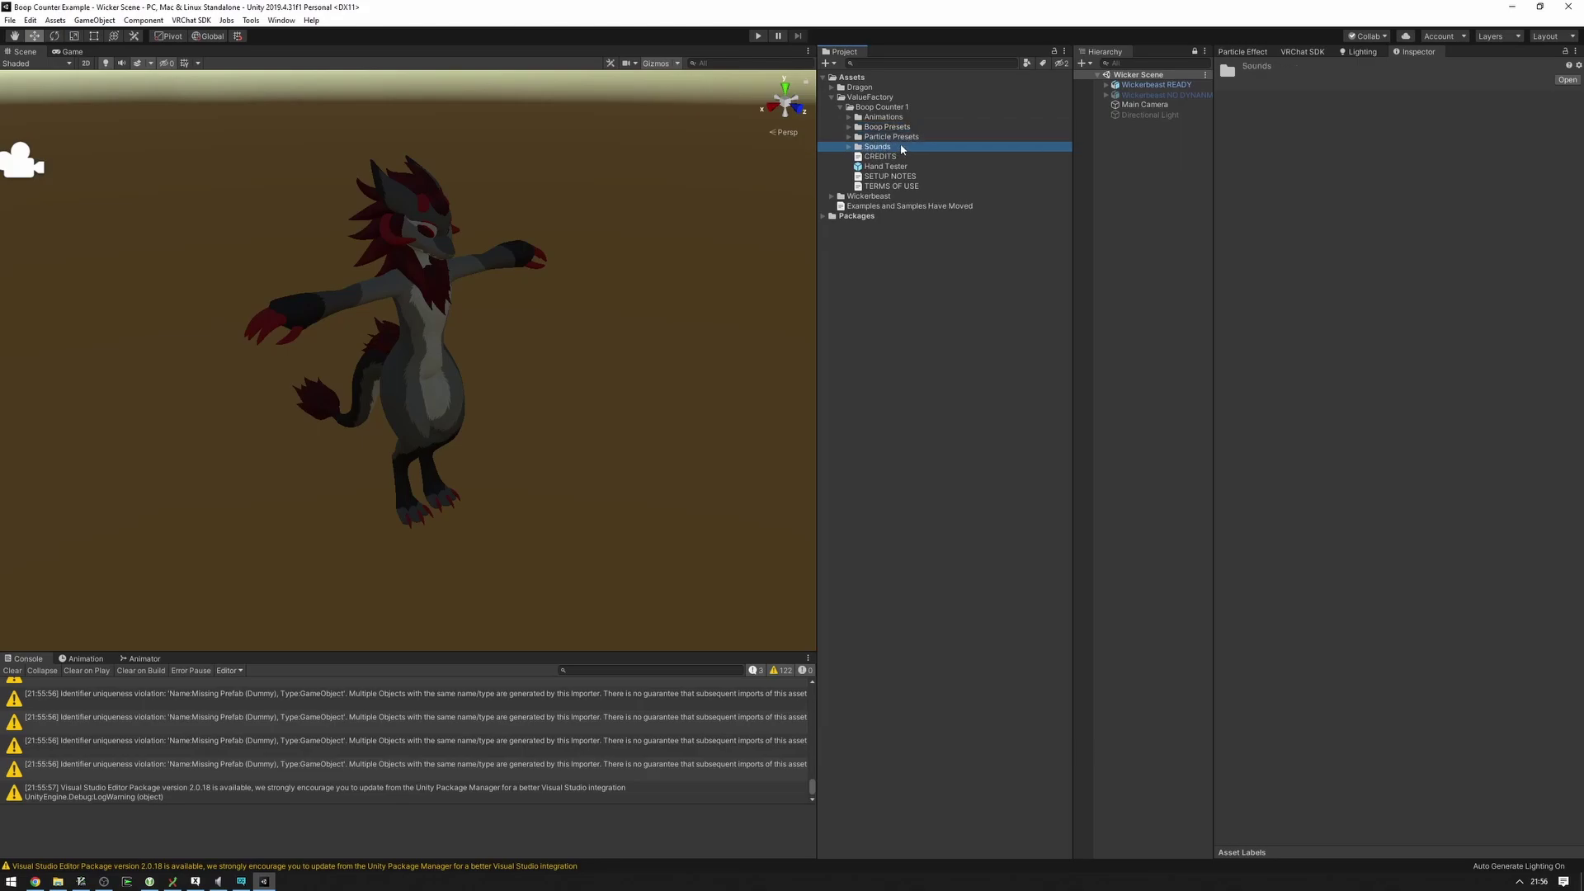
left_click(848, 127)
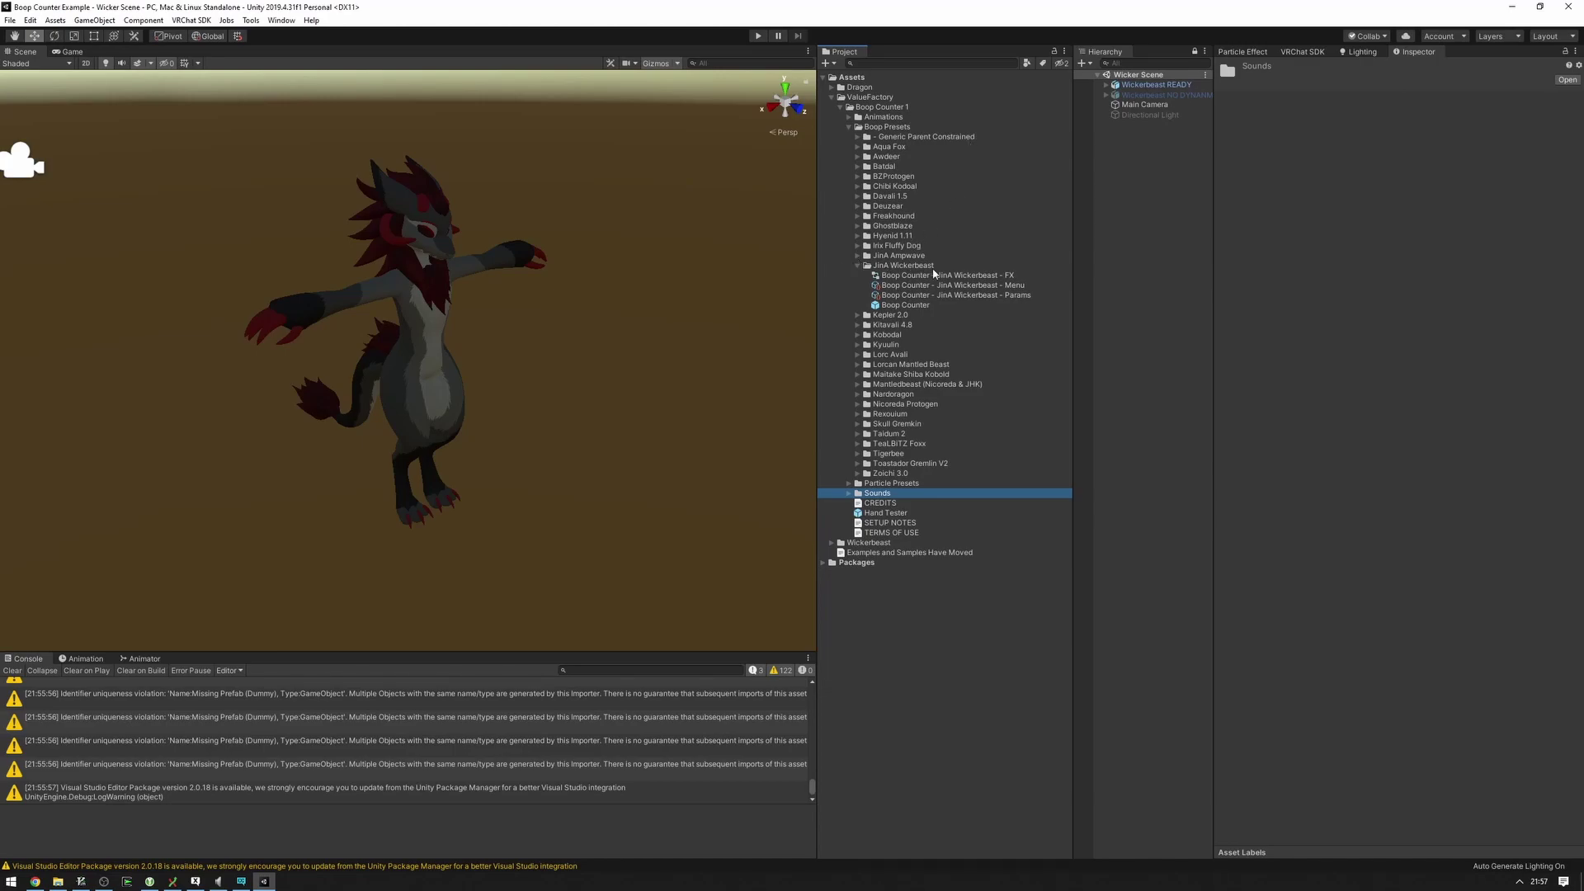
Step: Examine the JinA Wickerbeast preset's FX controller, menu, parameters and Boop Counter prefab
left_click(893, 266)
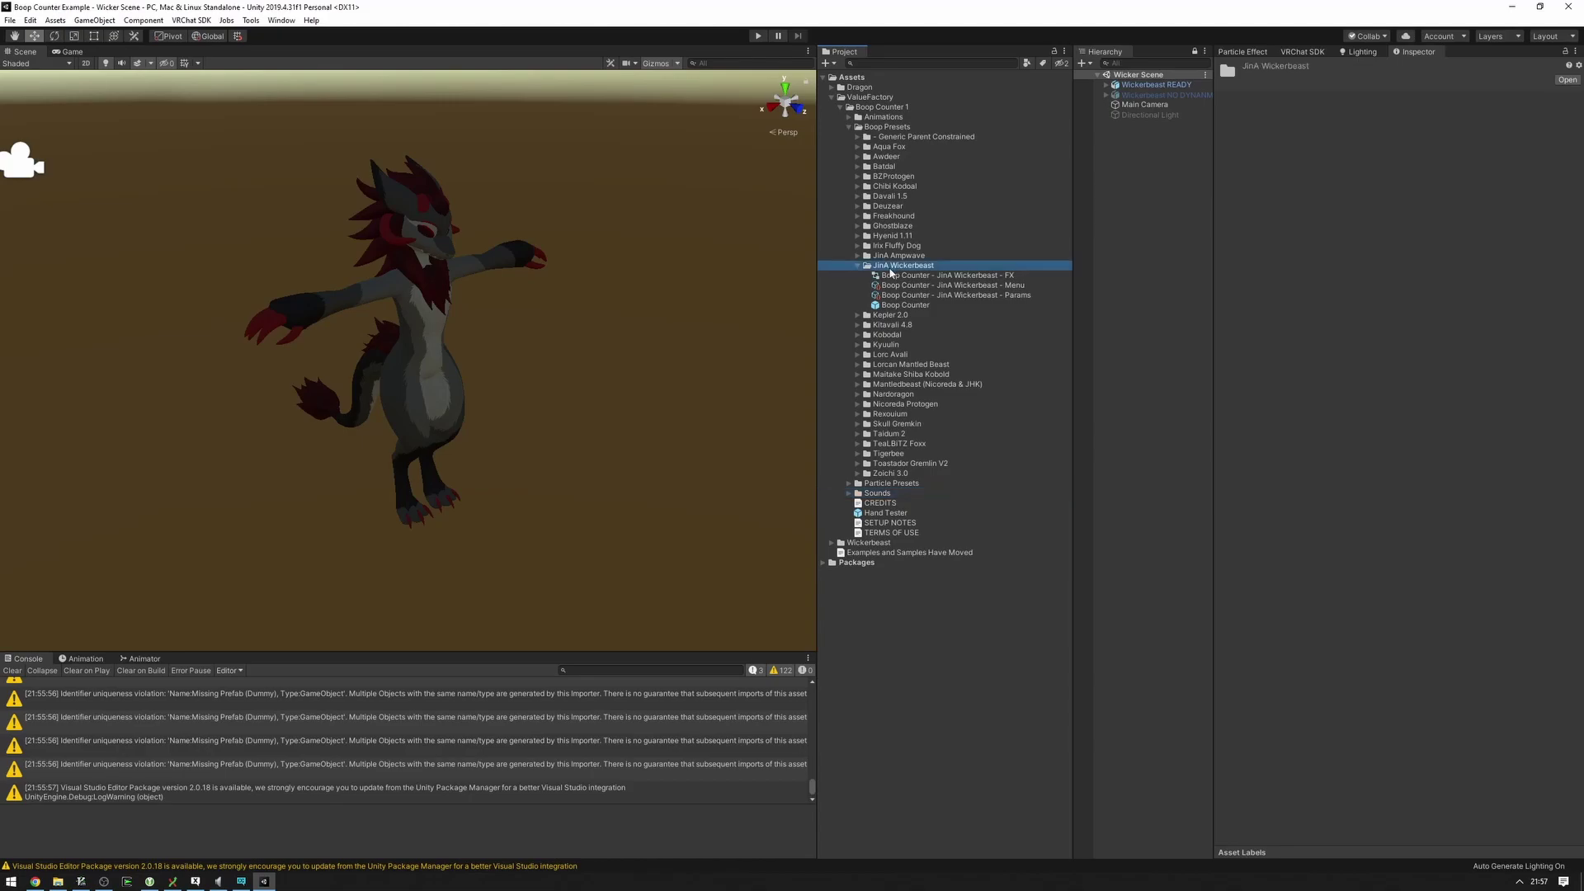
left_click(924, 277)
left_click(915, 306)
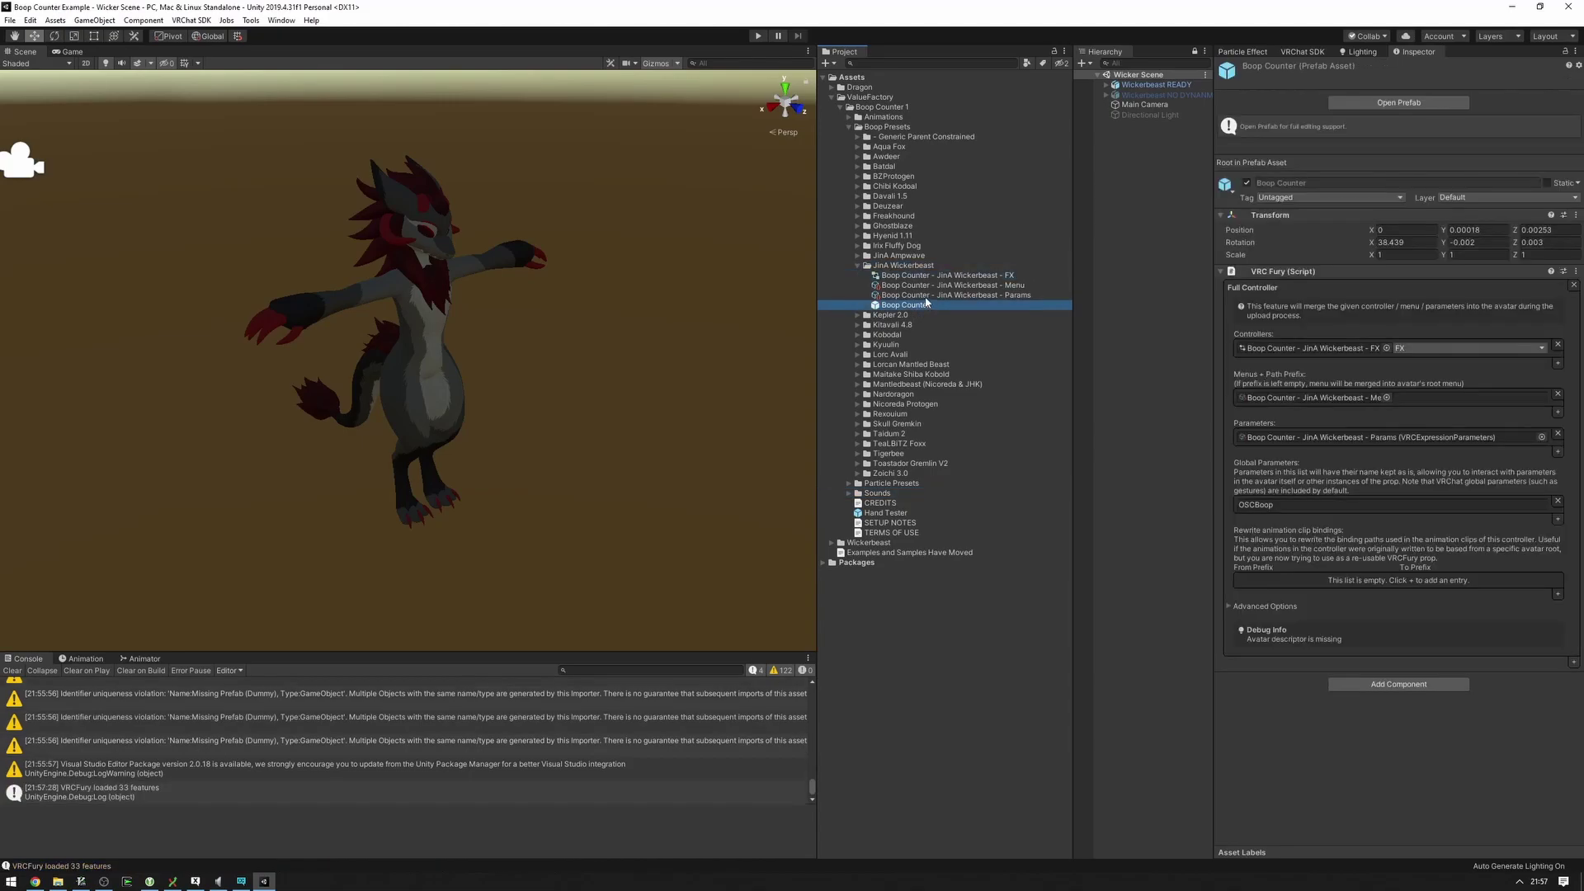
left_click(932, 295)
left_click(937, 287)
left_click(938, 278)
left_click(900, 305)
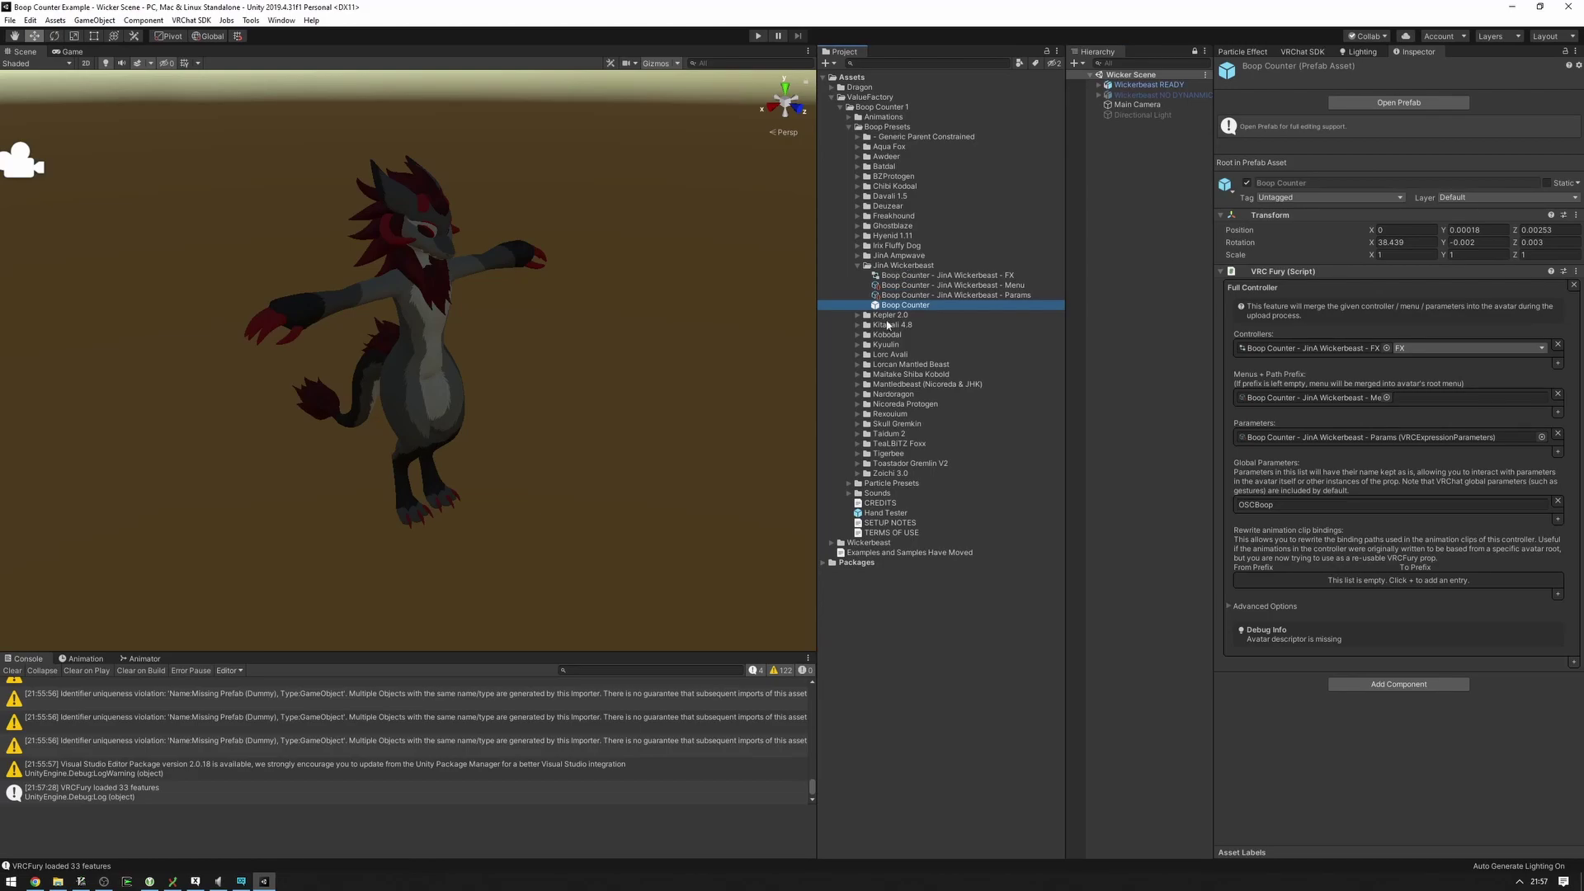
Step: Read the REX README in the Rexouium preset folder, and collapse that folder
left_click(859, 415)
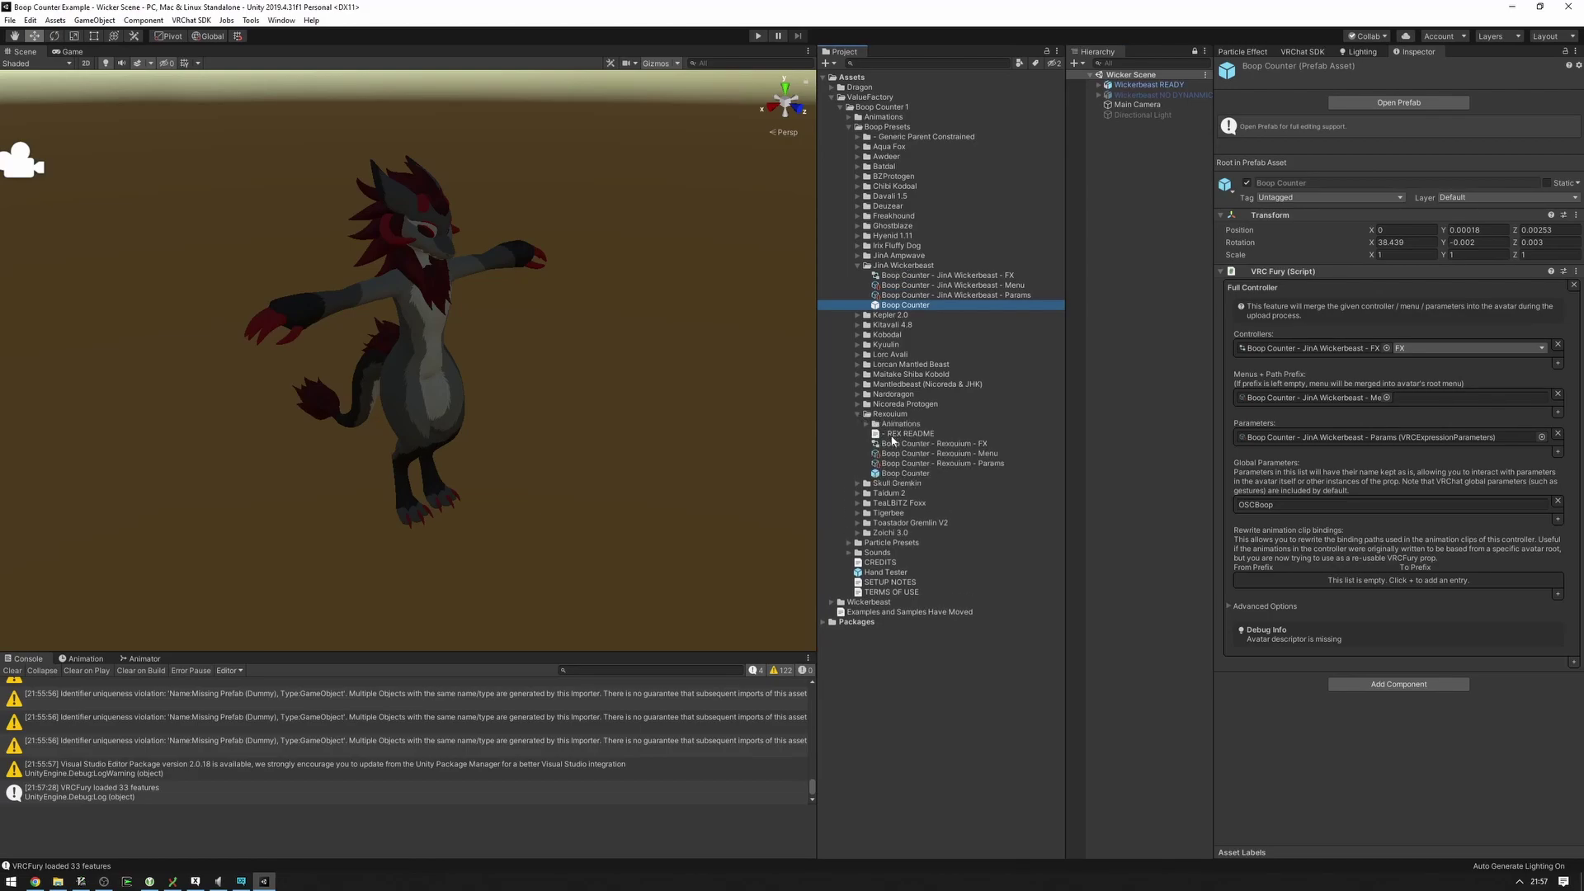
left_click(895, 435)
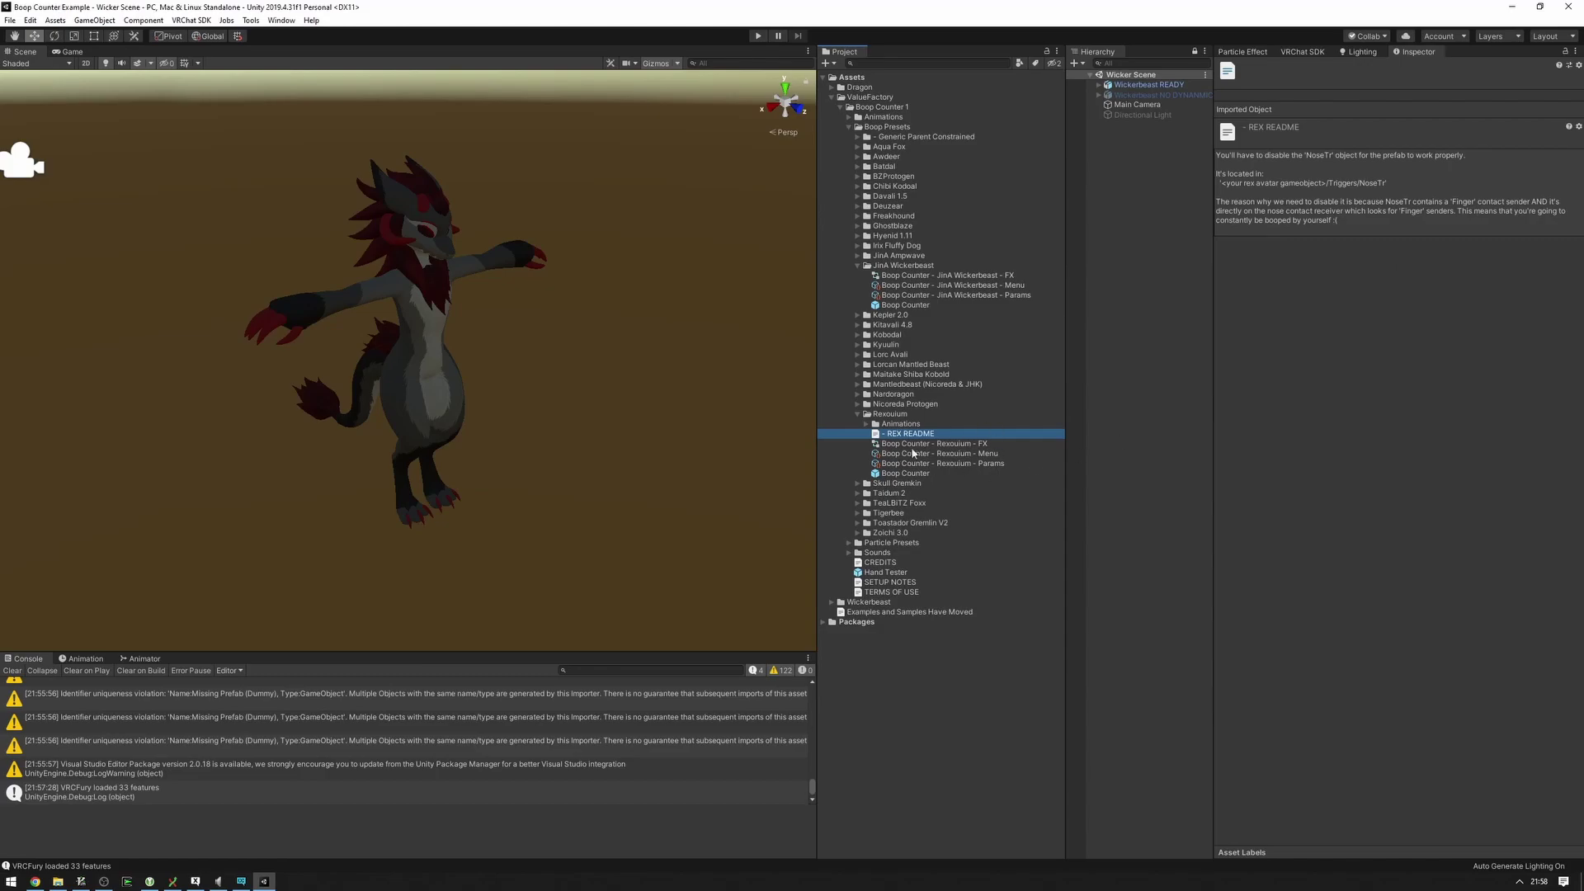
double_click(895, 414)
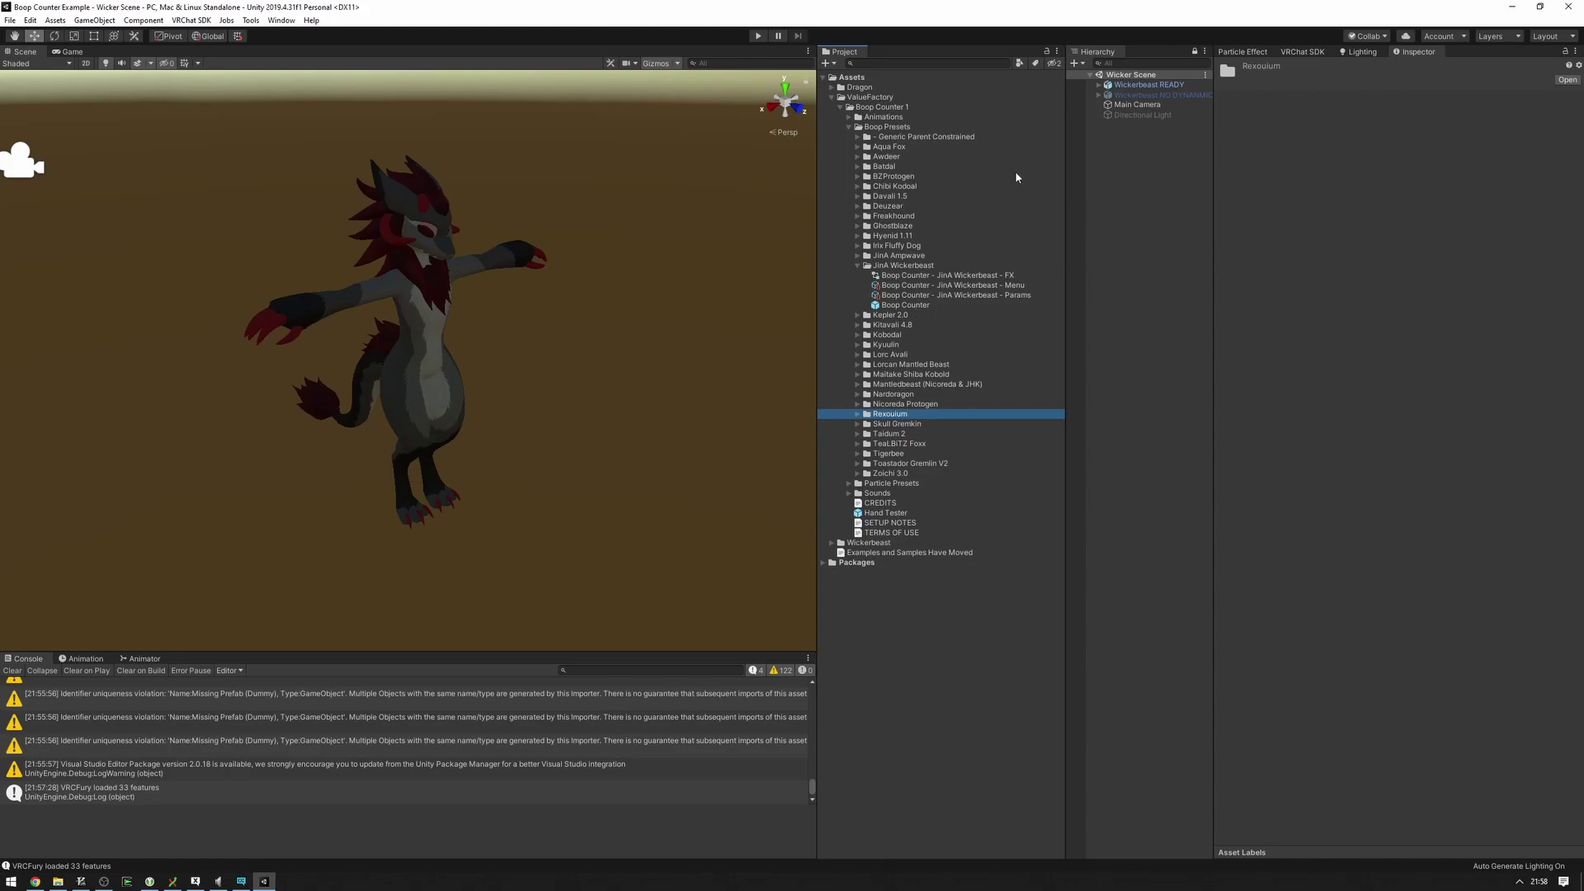
Step: Expand the Wickerbeast READY armature through Hips, Spine, Chest and Neck, and select the Head bone
mouse_move(1066, 192)
left_mouse_down()
mouse_move(1000, 192)
mouse_move(1036, 192)
left_mouse_up()
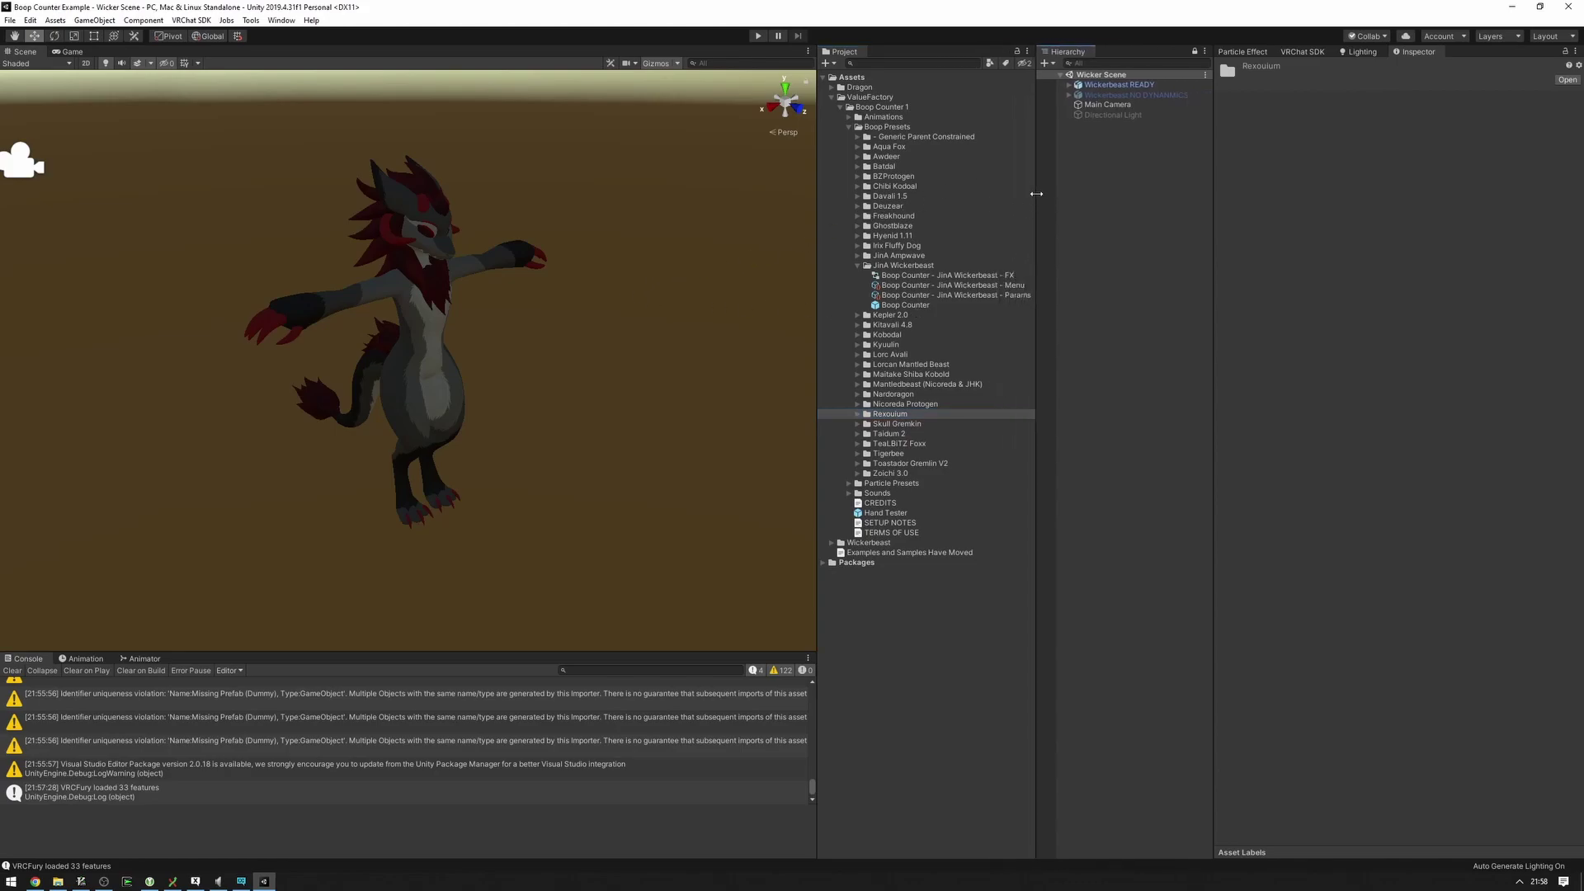
left_click(1070, 86)
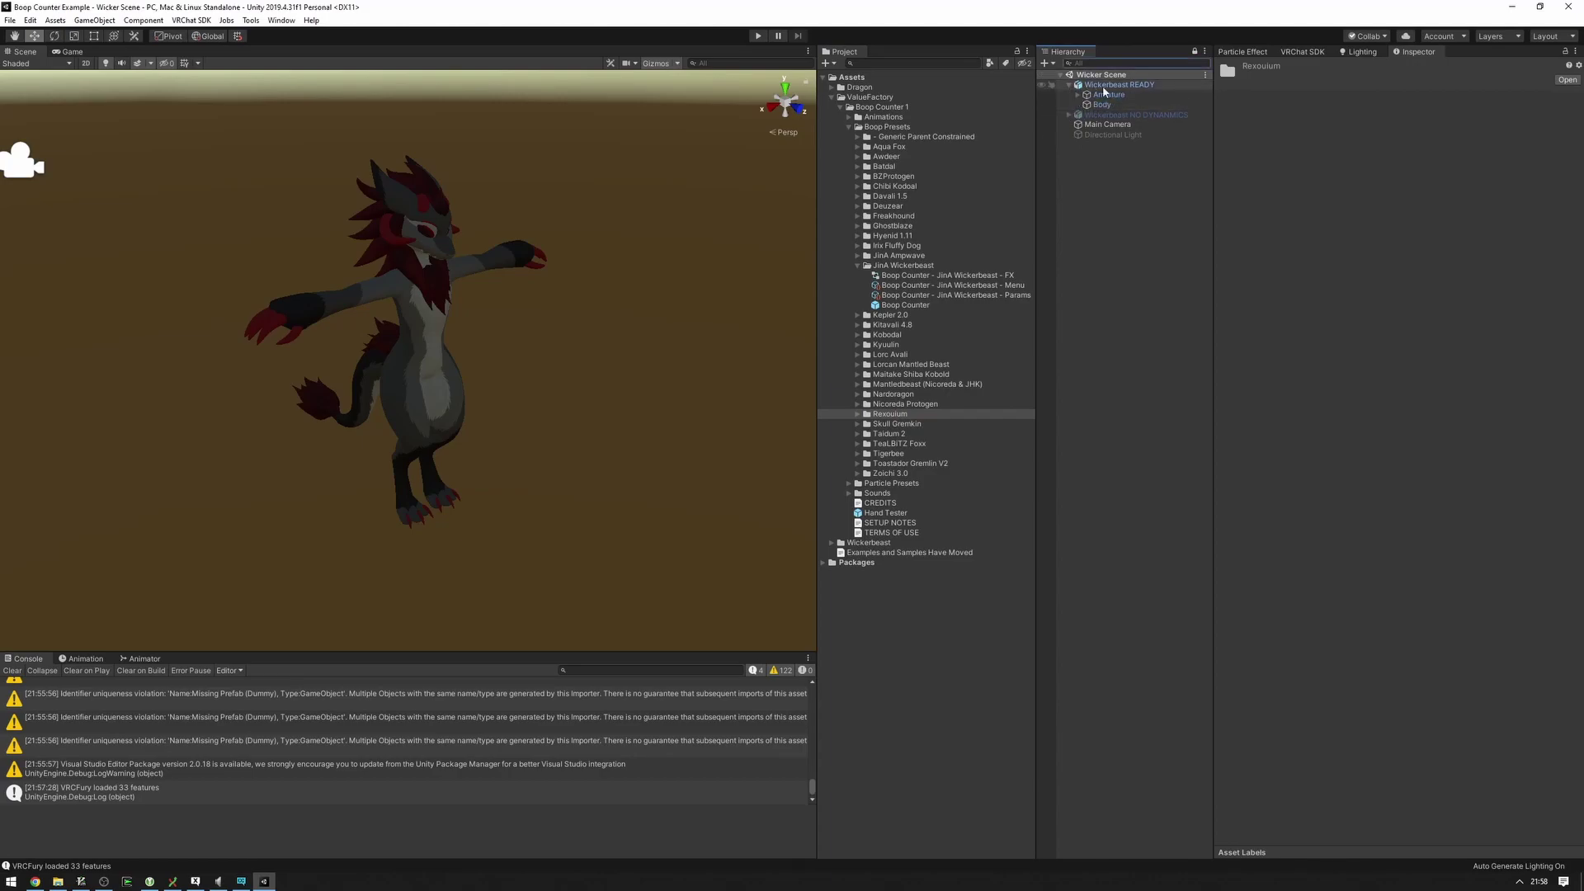
left_click(1083, 86)
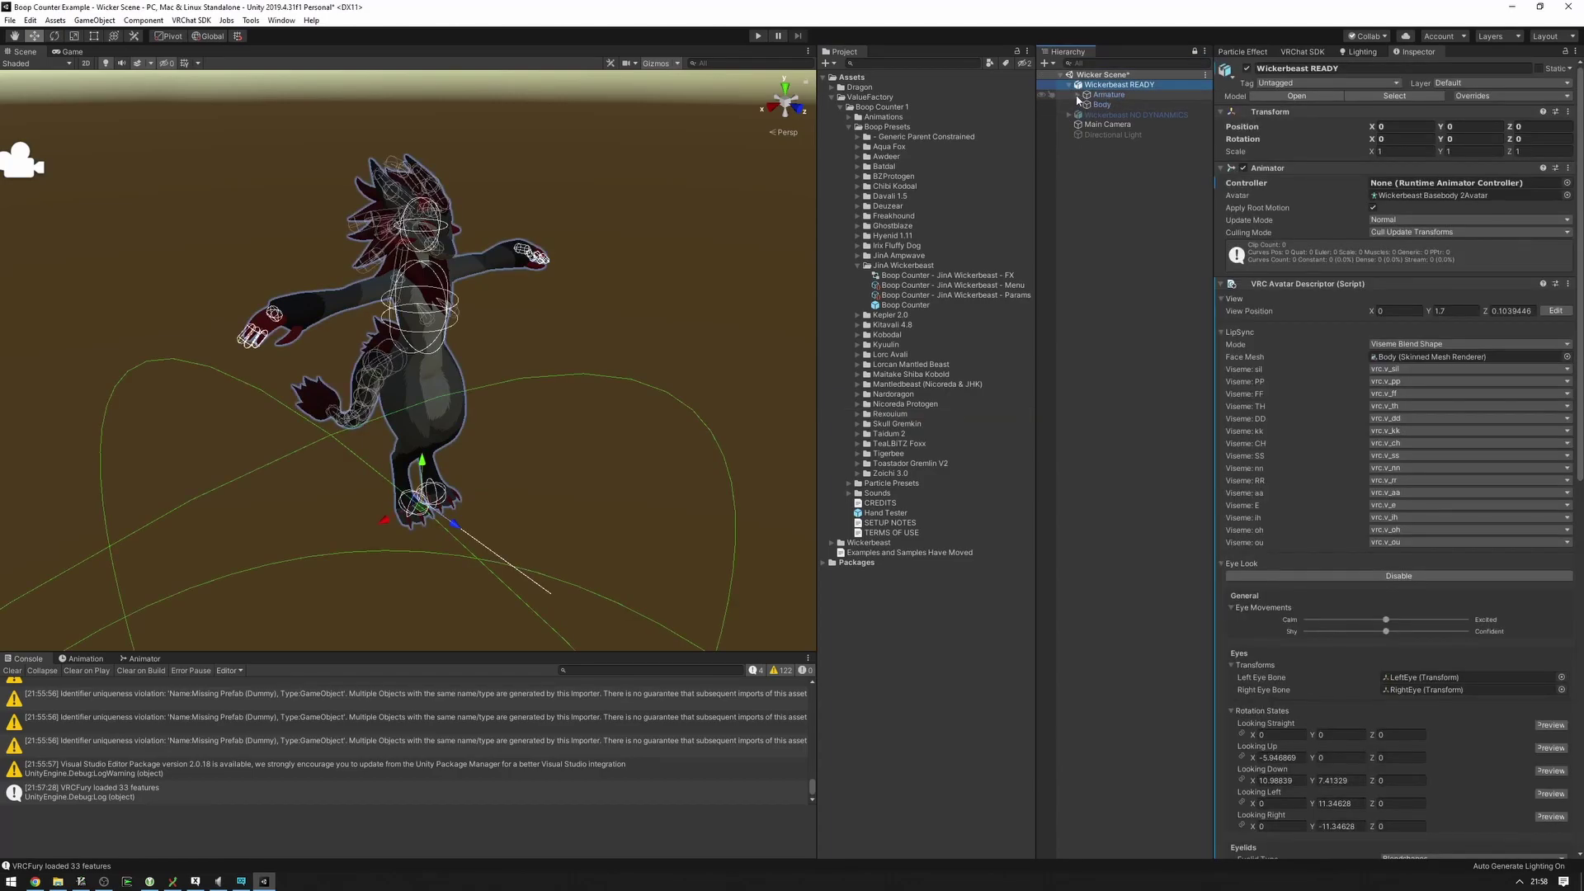
left_click(1079, 95)
left_click(1087, 105)
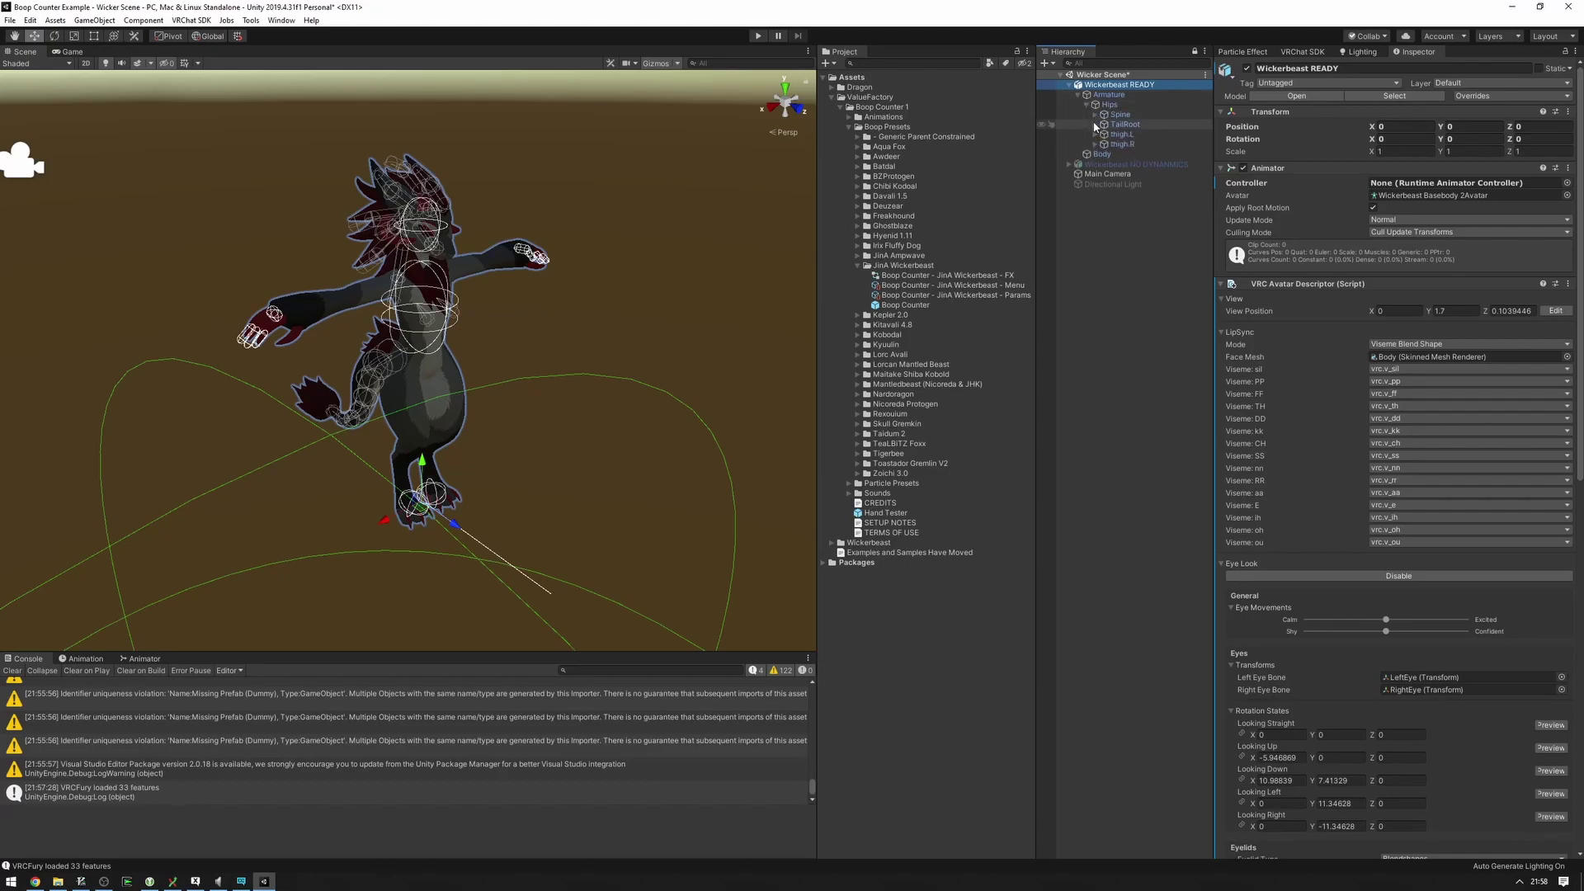
left_click(1096, 114)
left_click(1104, 125)
left_click(1112, 154)
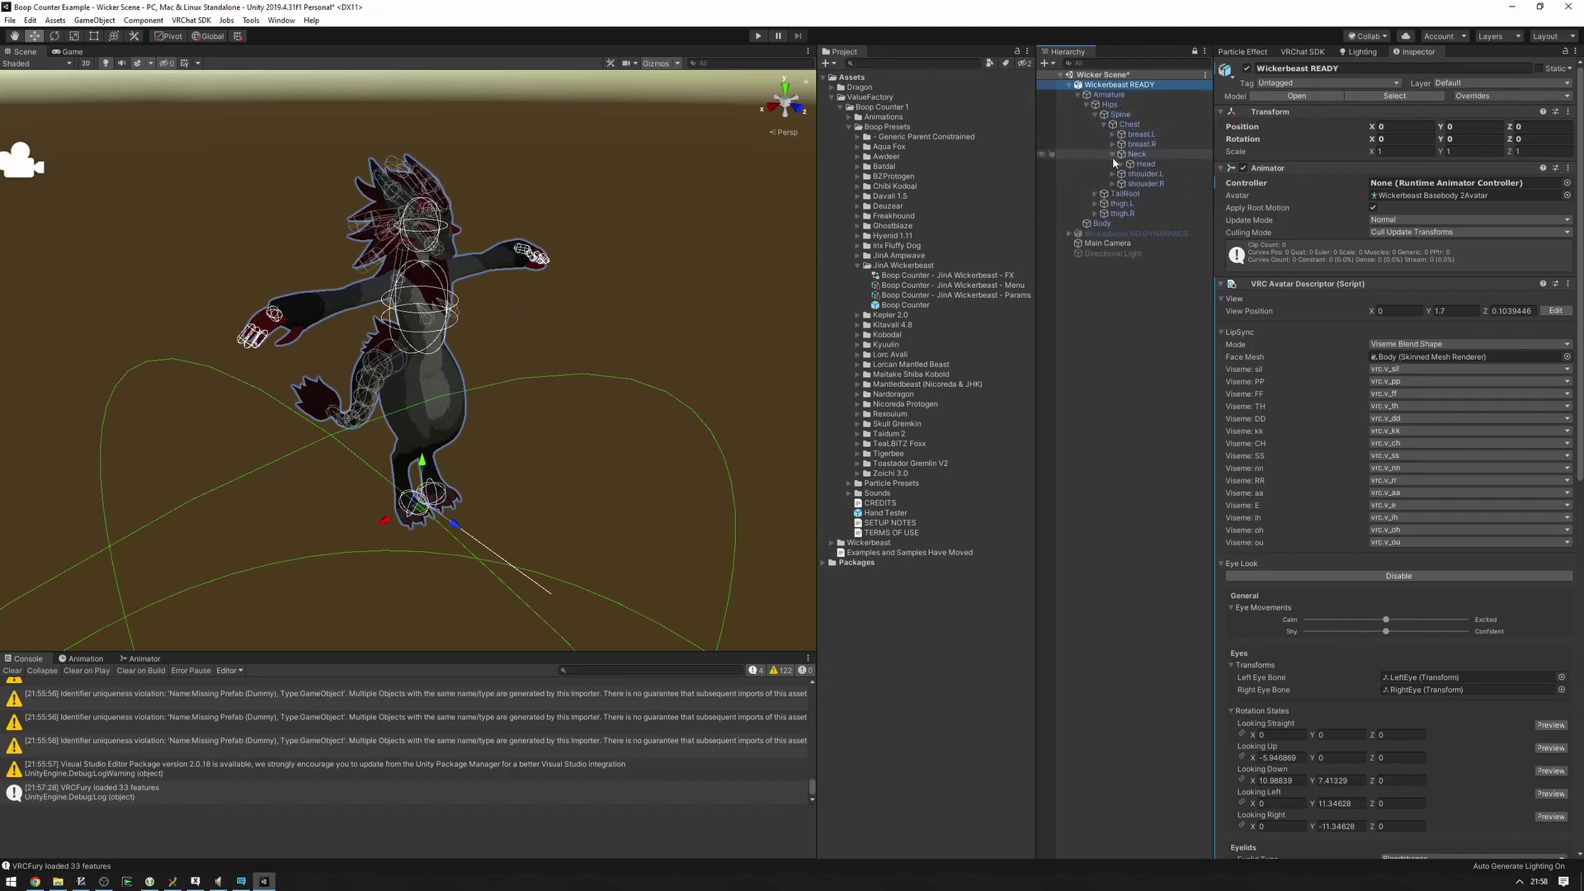
left_click(1122, 164)
left_click(1140, 164)
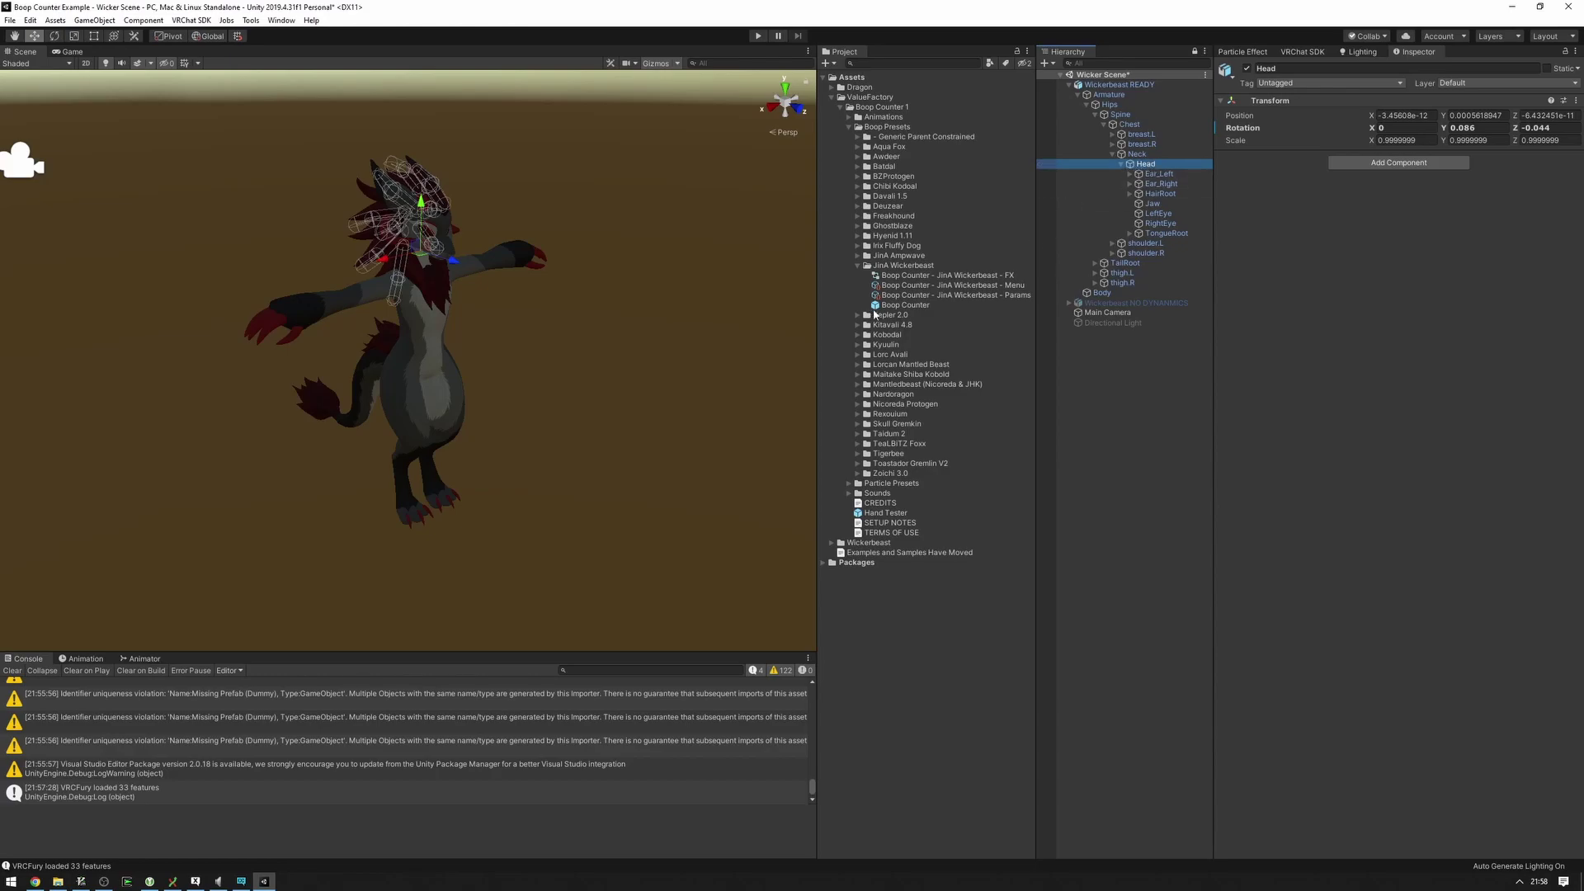
left_click_drag(880, 307, 1150, 169)
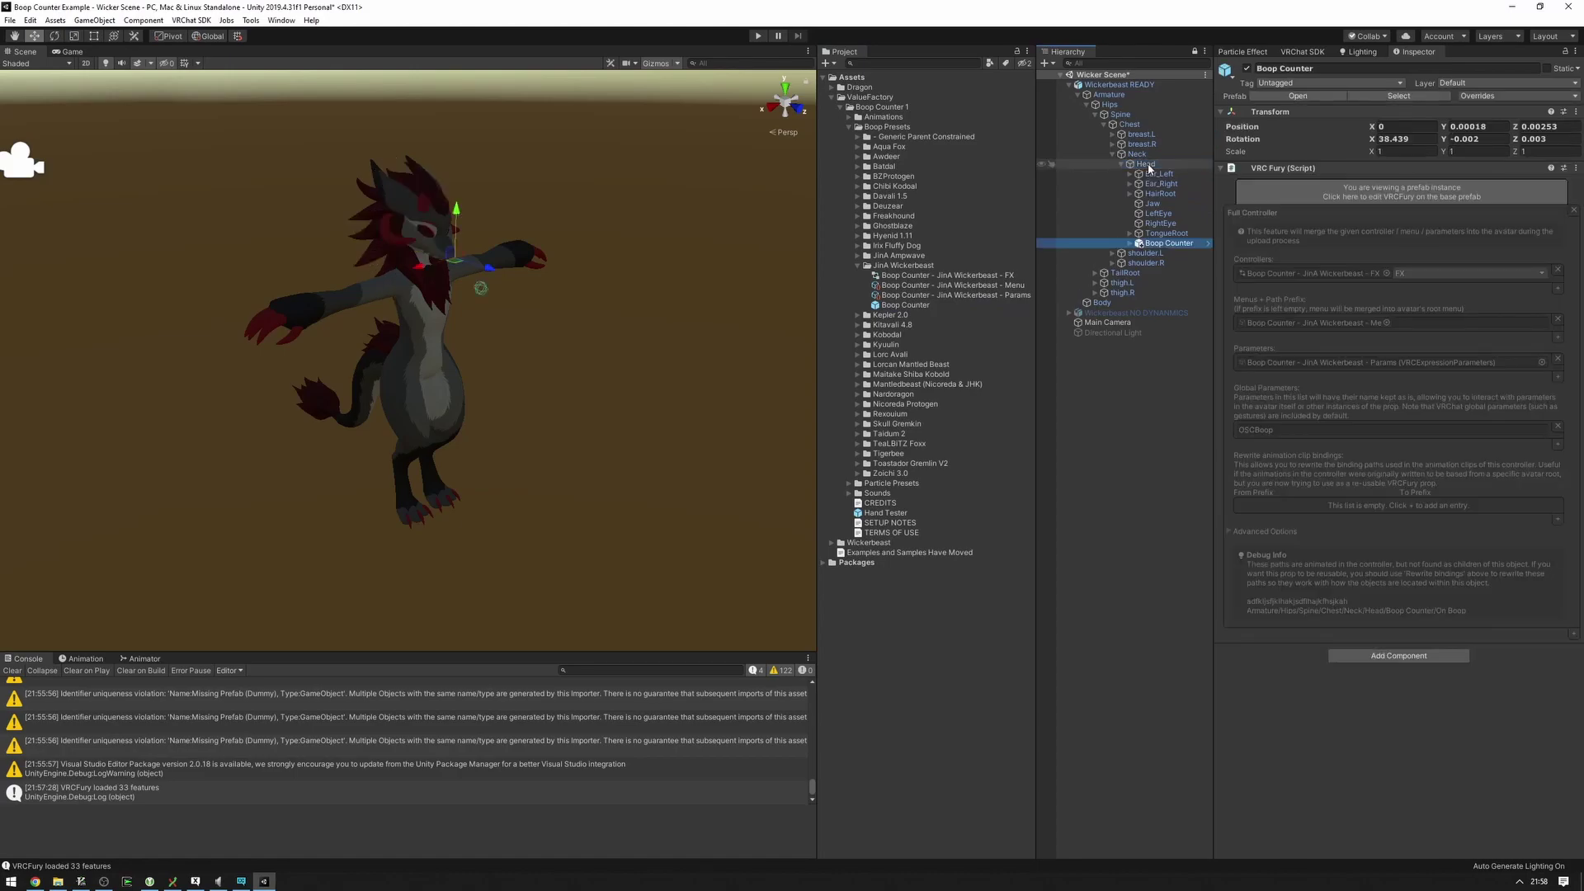
key("ctrl+z")
key("ctrl+z")
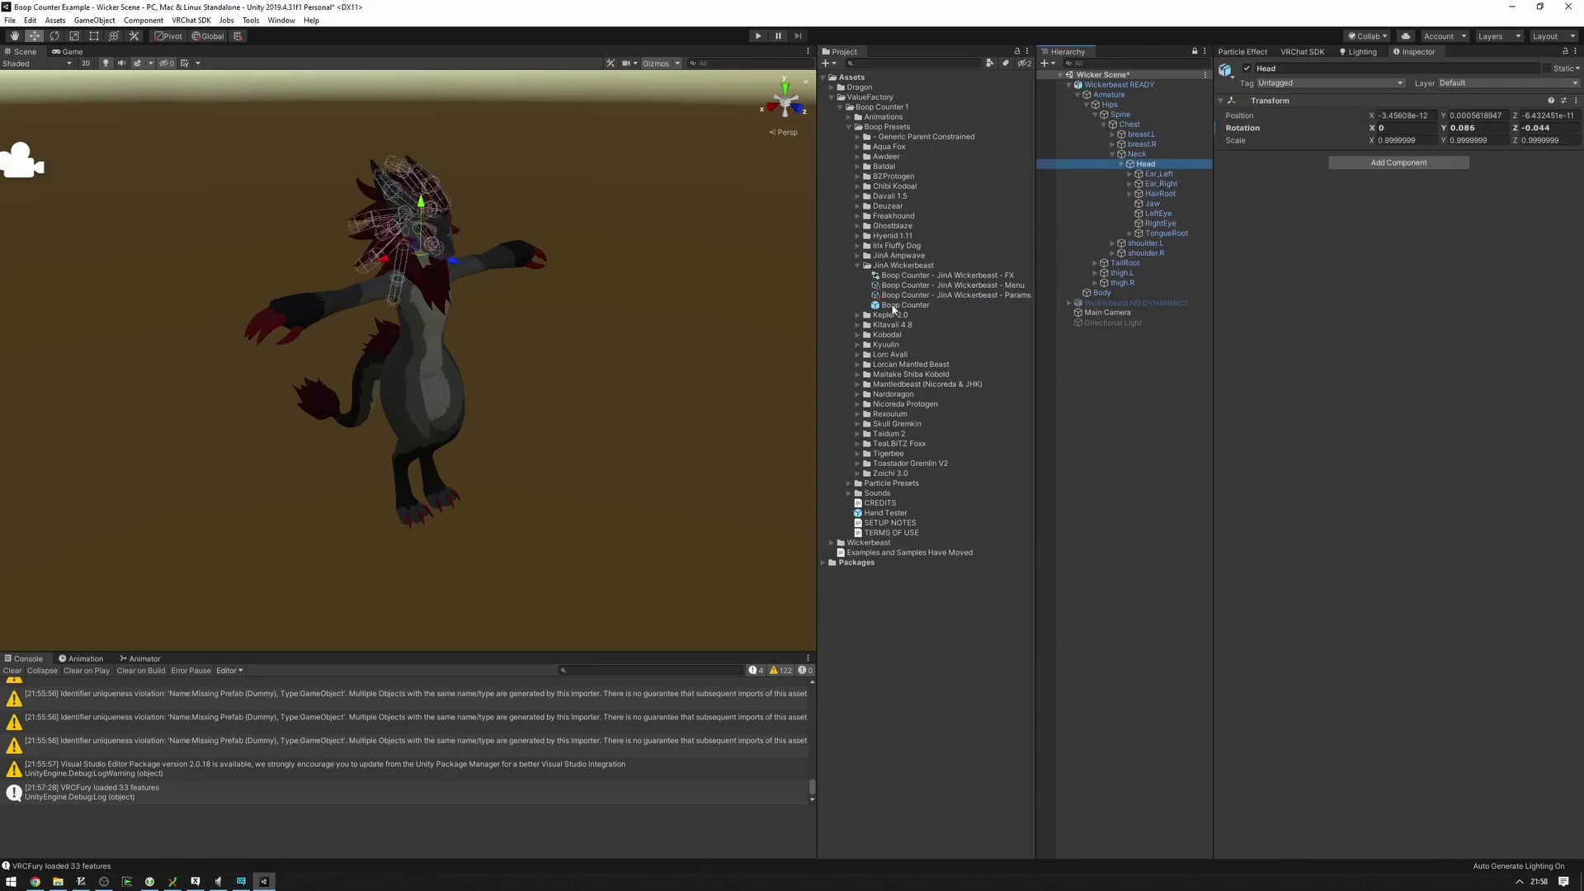
left_click_drag(1161, 194, 1162, 195)
key("ctrl+z")
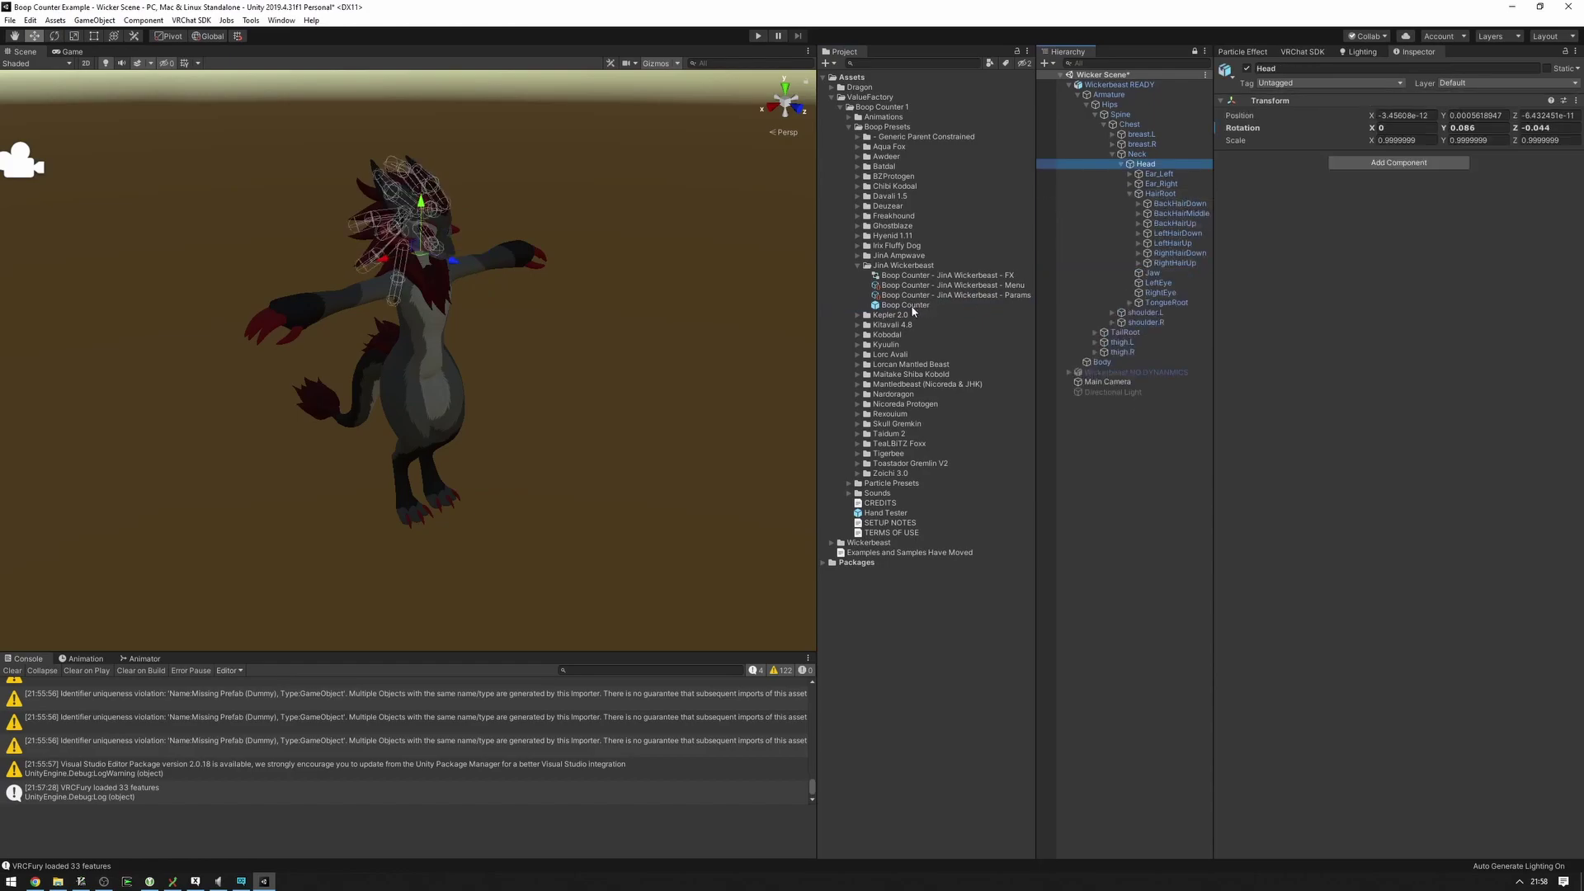
left_click_drag(911, 306, 1166, 201)
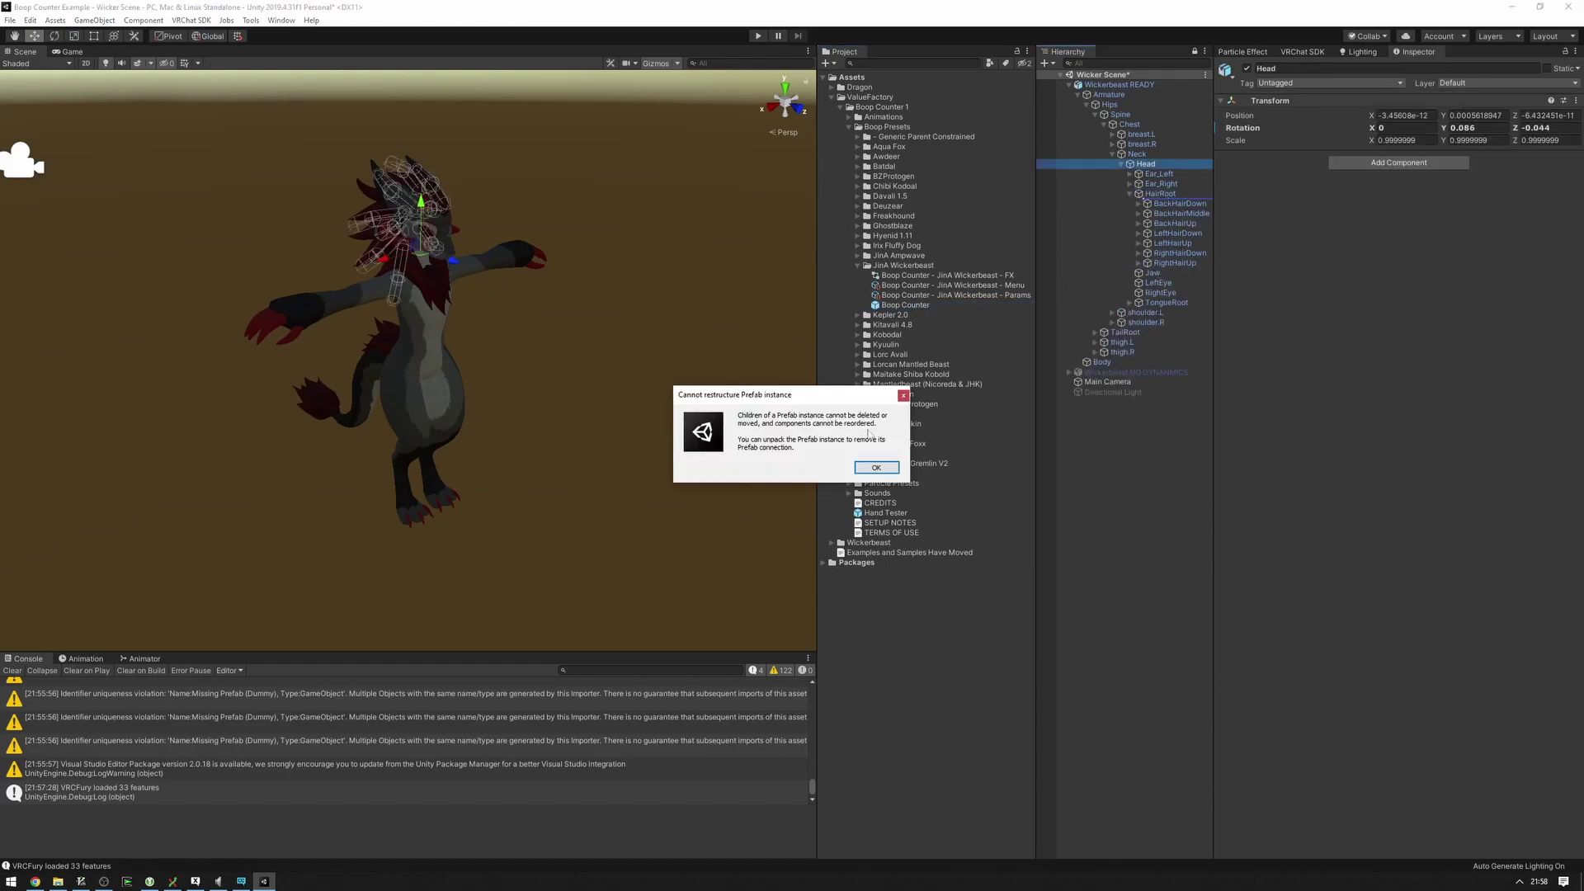
left_click(870, 469)
Step: Add the JinA Wickerbeast Boop Counter prefab as a child of the Head bone and unpack the prefab
left_click_drag(900, 305, 1155, 168)
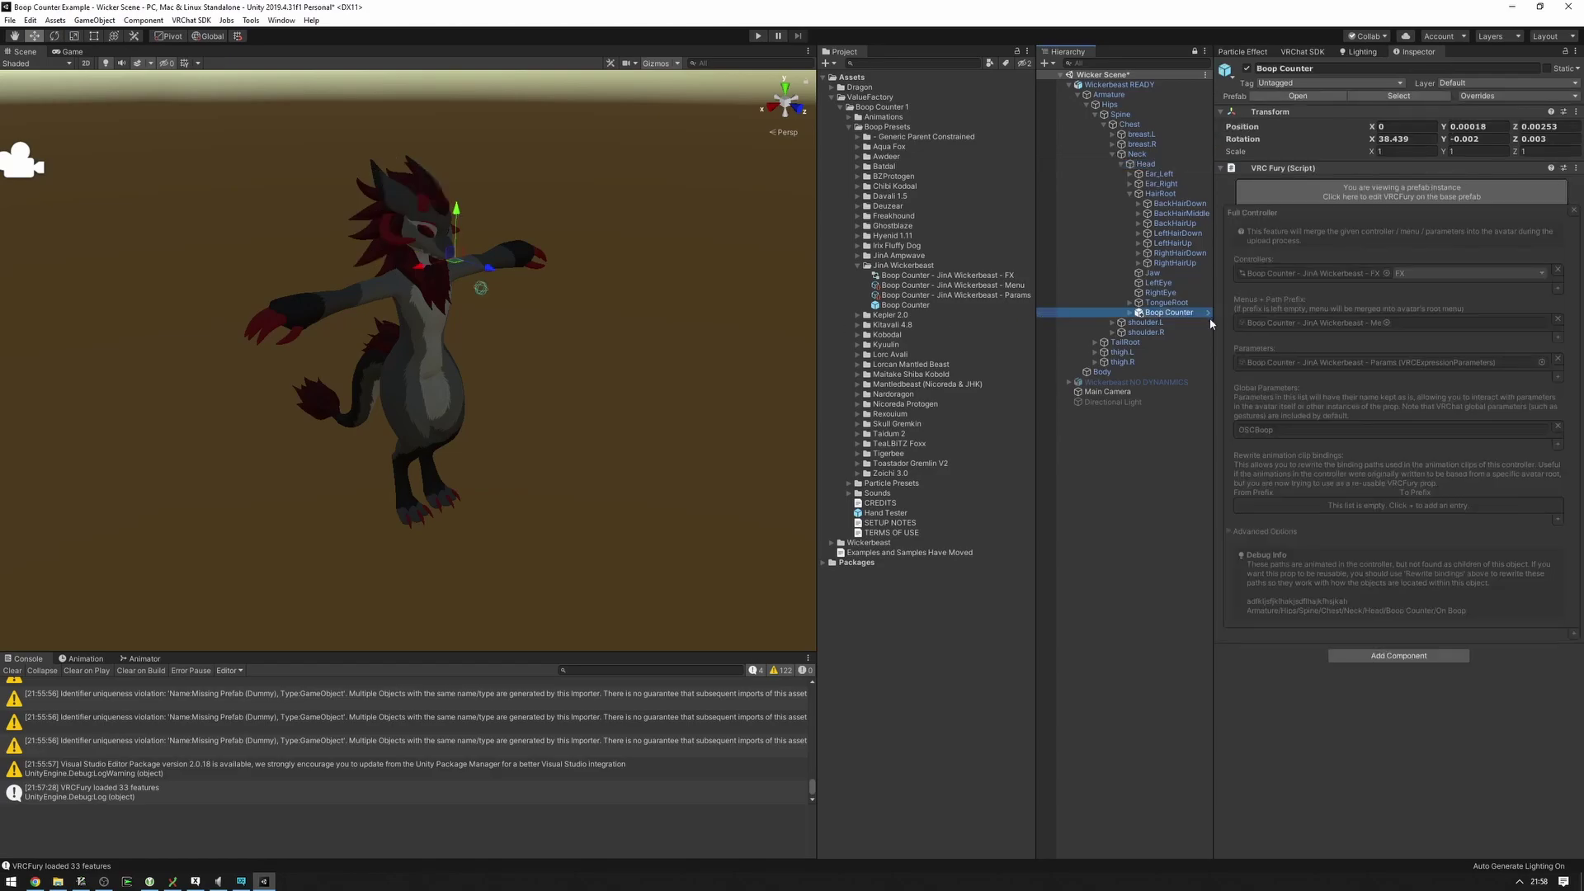
right_click(1167, 312)
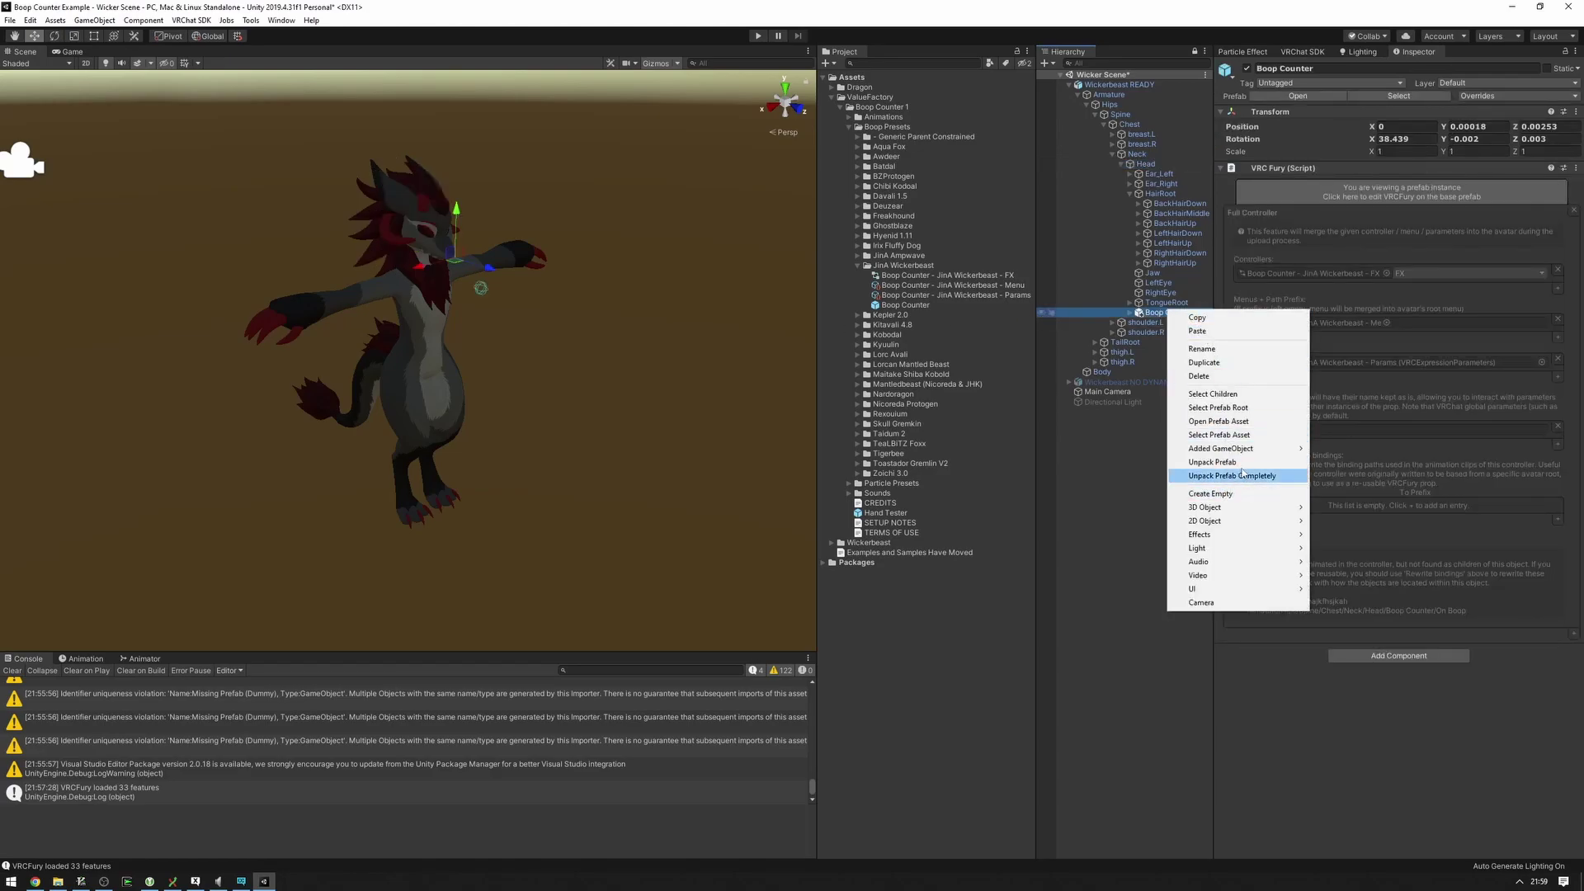
left_click(1243, 463)
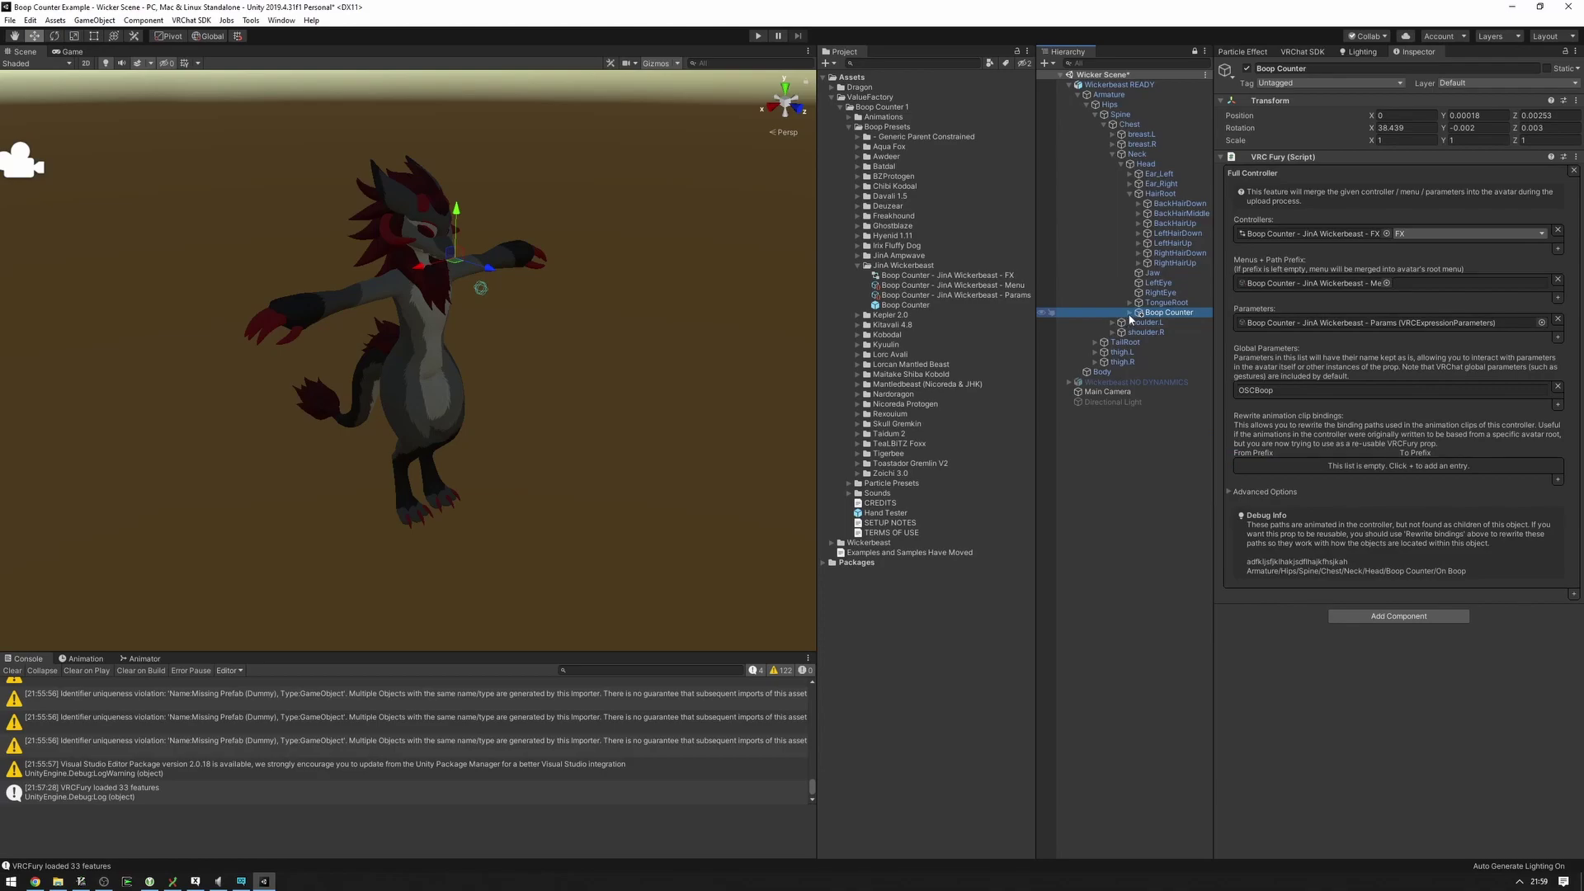
Step: Assign the Head bone as the Root Transform of the Proximity Contact's VRC Contact Receiver inside Boop Counter
left_click(1129, 314)
left_click_drag(1036, 320, 927, 320)
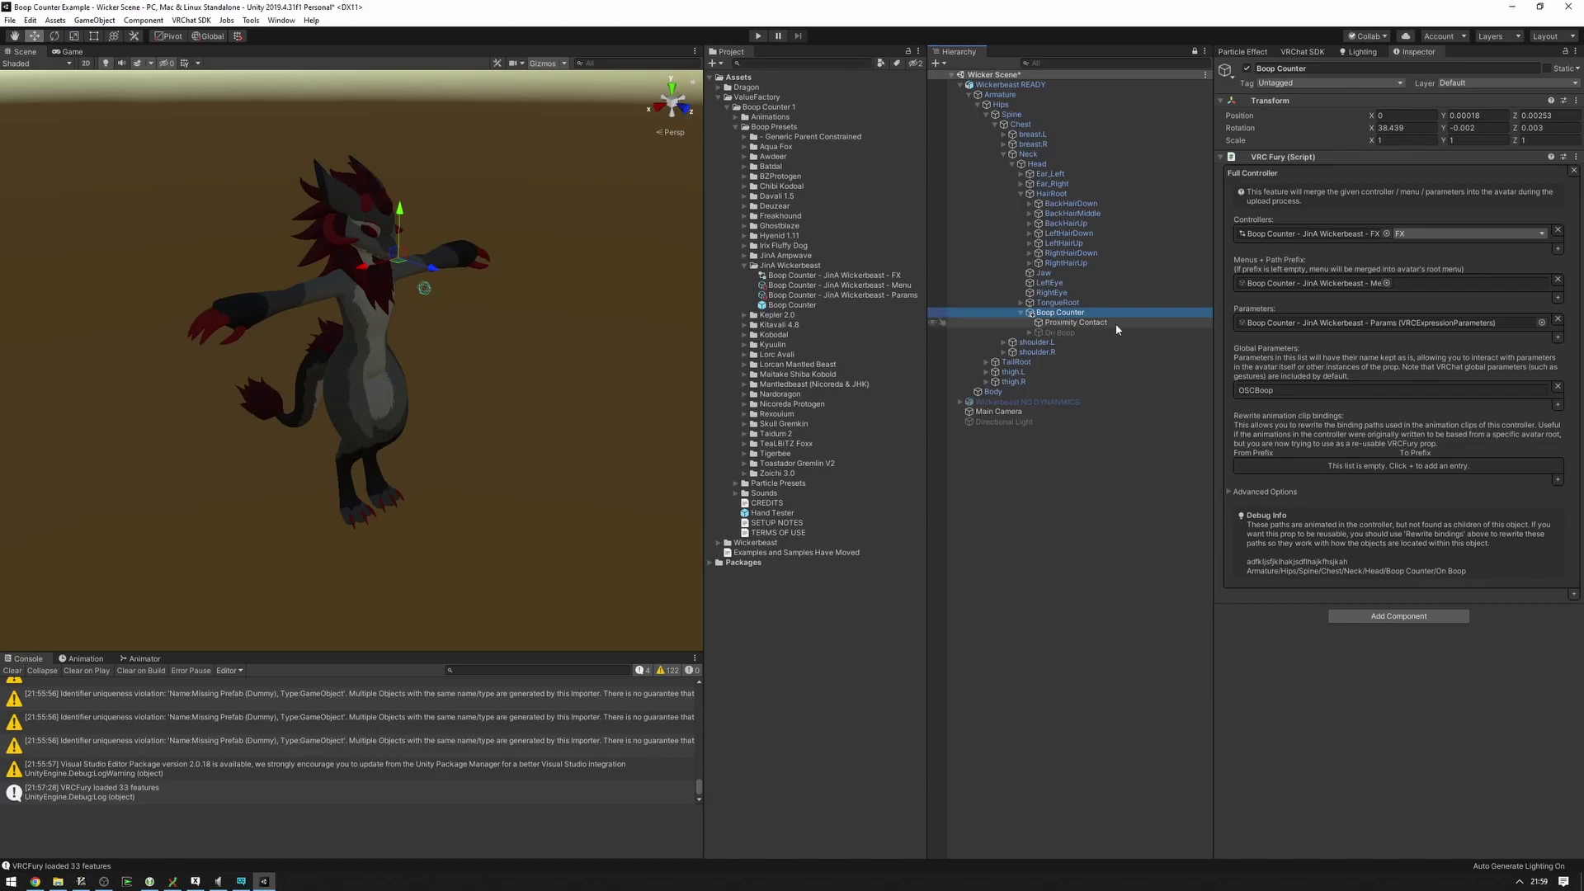
left_click(1065, 323)
key("w")
right_click_drag(396, 290, 525, 242)
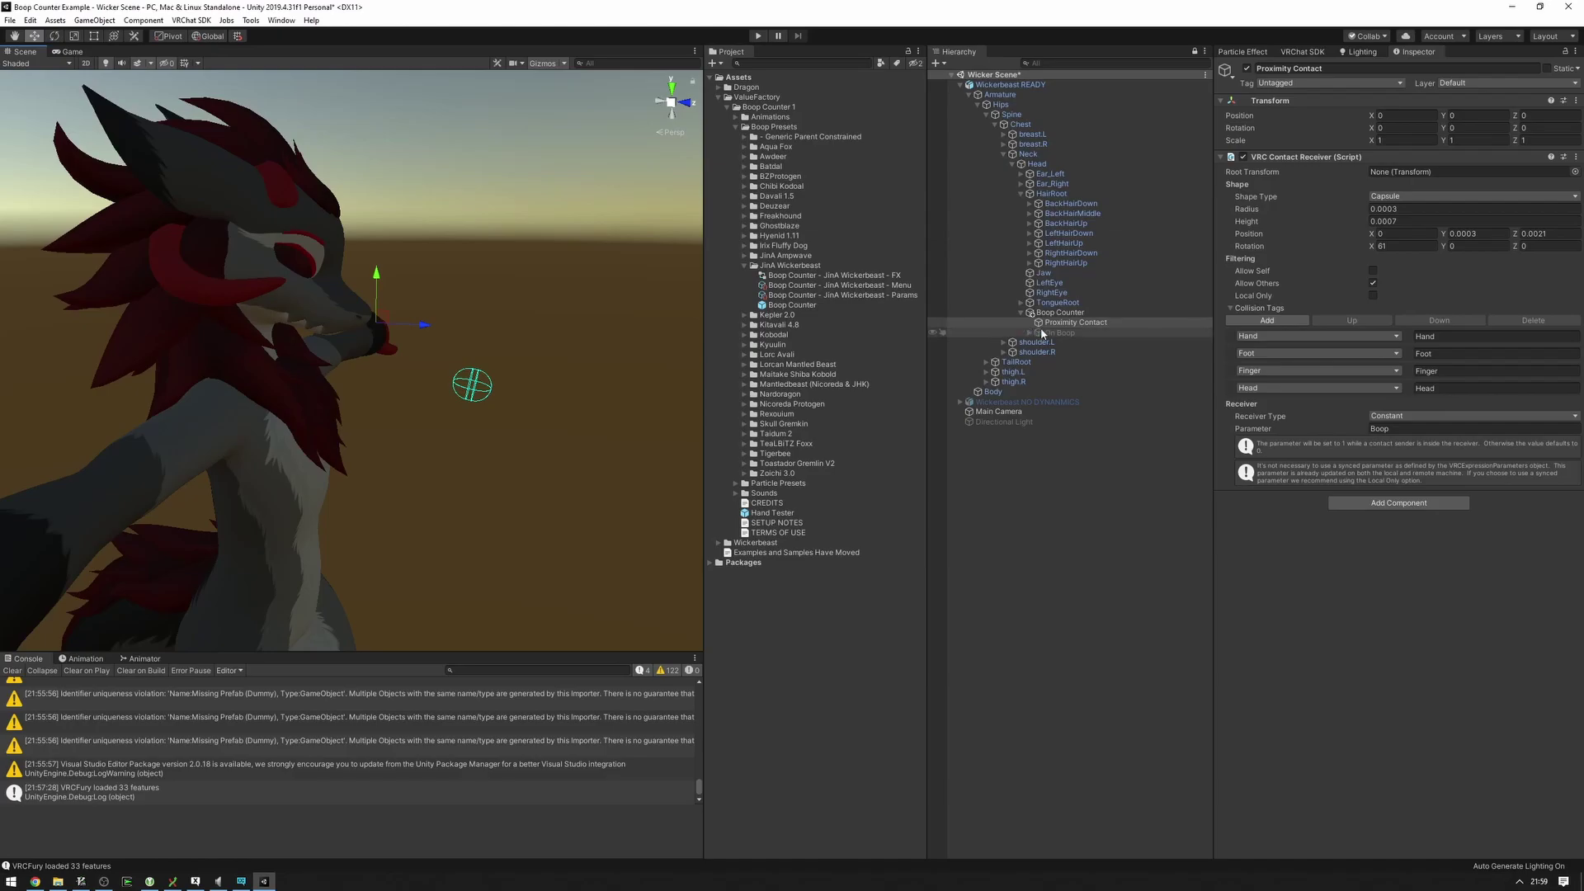
left_click(1037, 170)
left_click_drag(1036, 170, 1452, 171)
left_click_drag(506, 290, 446, 279, "alt")
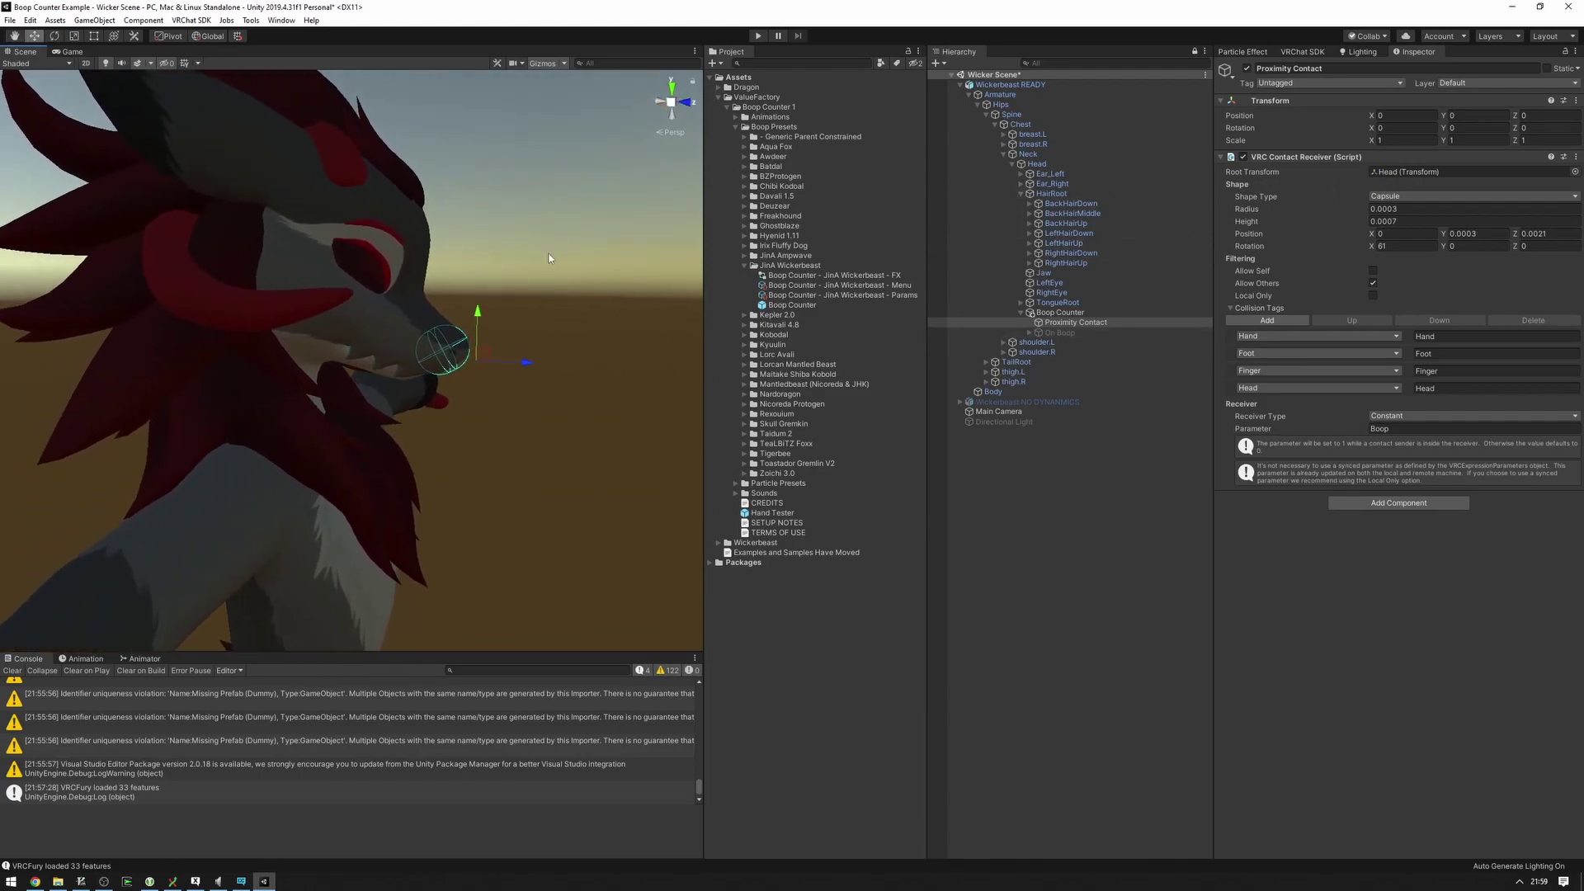
Step: Enable the On Boop object inside Boop Counter, expand its children, and view the avatar's head from the front
left_click(1093, 333)
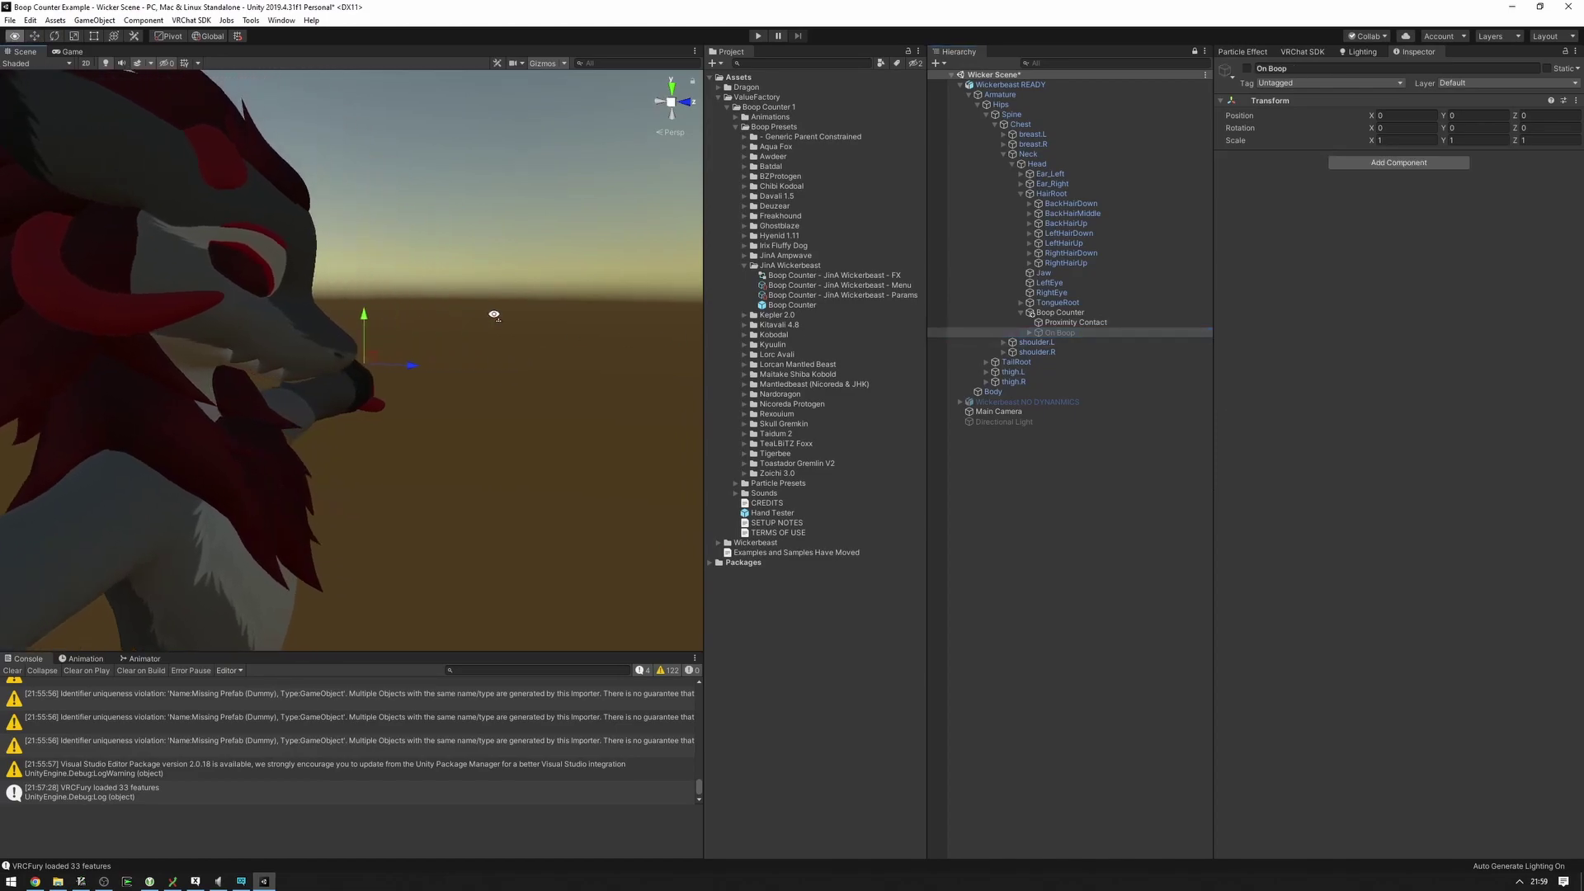
left_click_drag(491, 311, 484, 312, "alt")
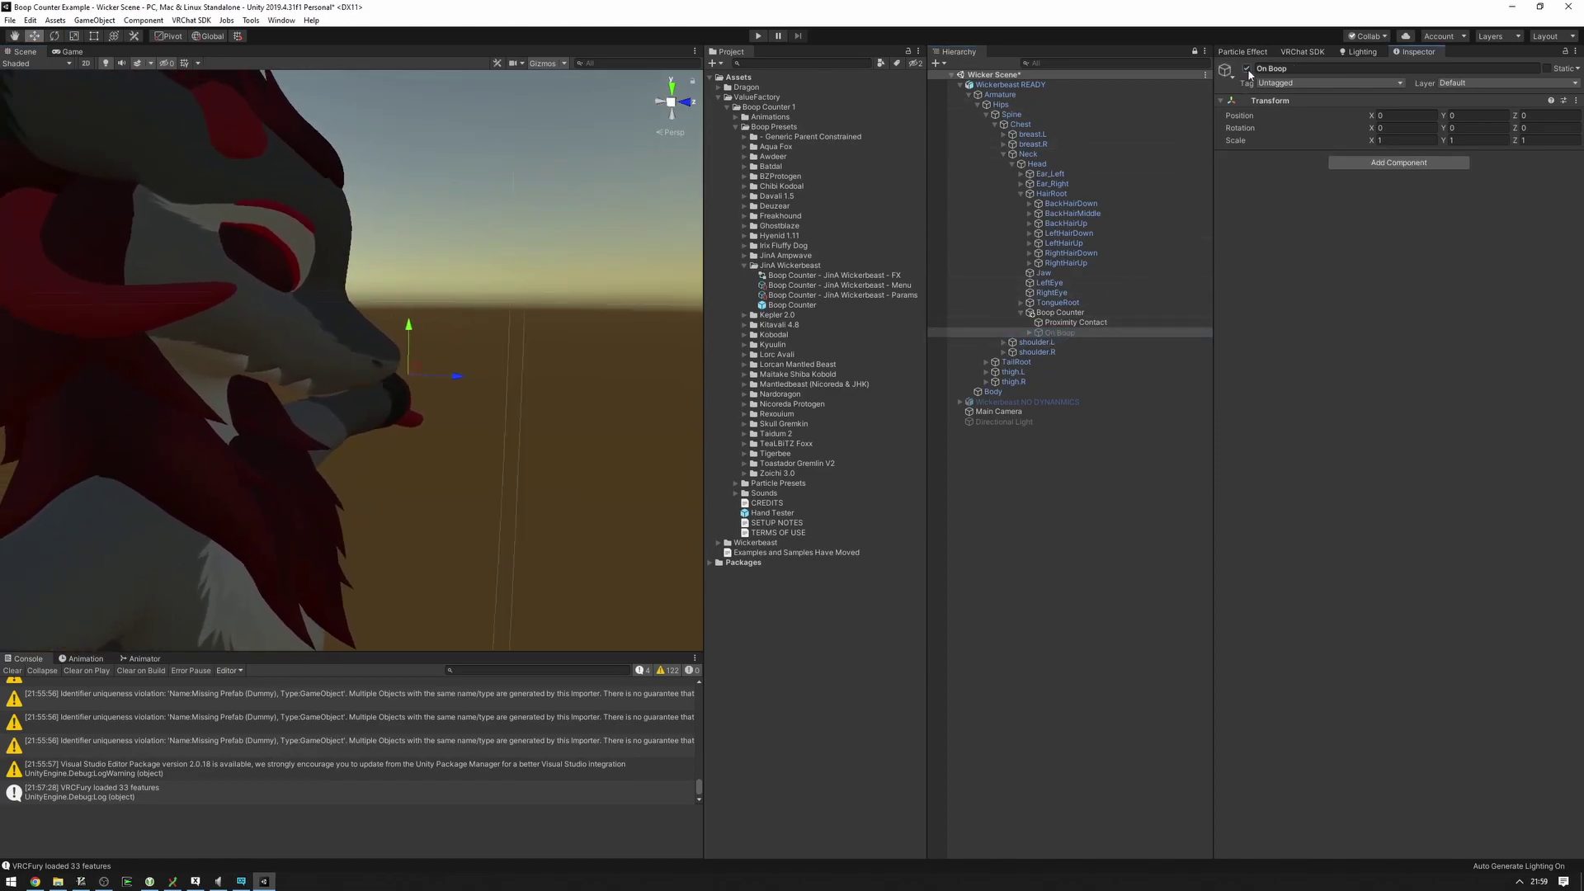
left_click(1030, 333)
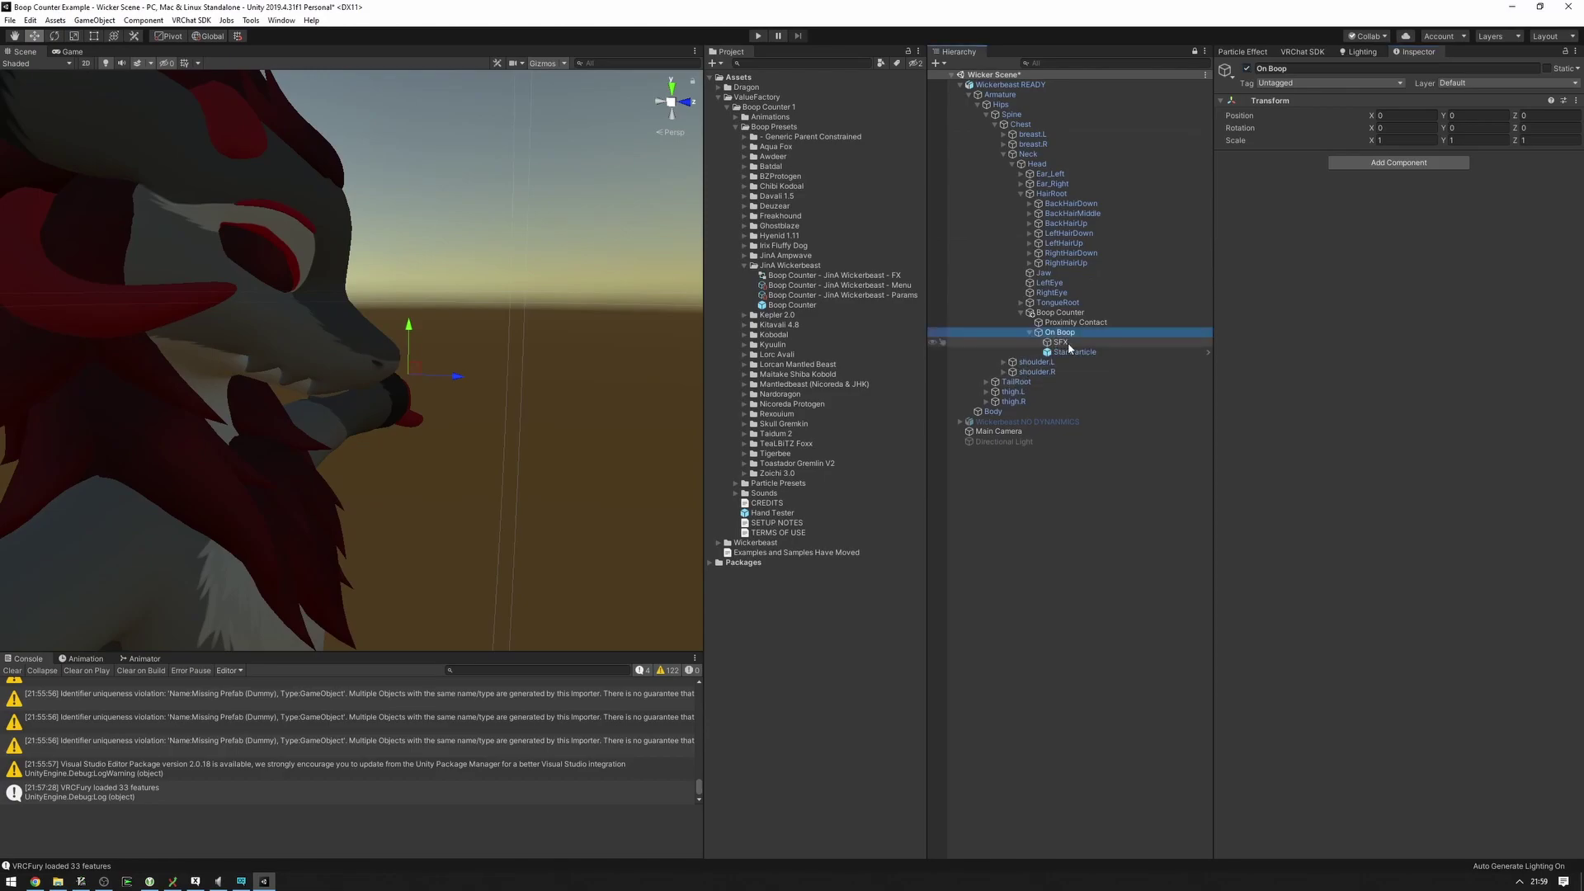
left_click_drag(666, 319, 331, 294, "alt")
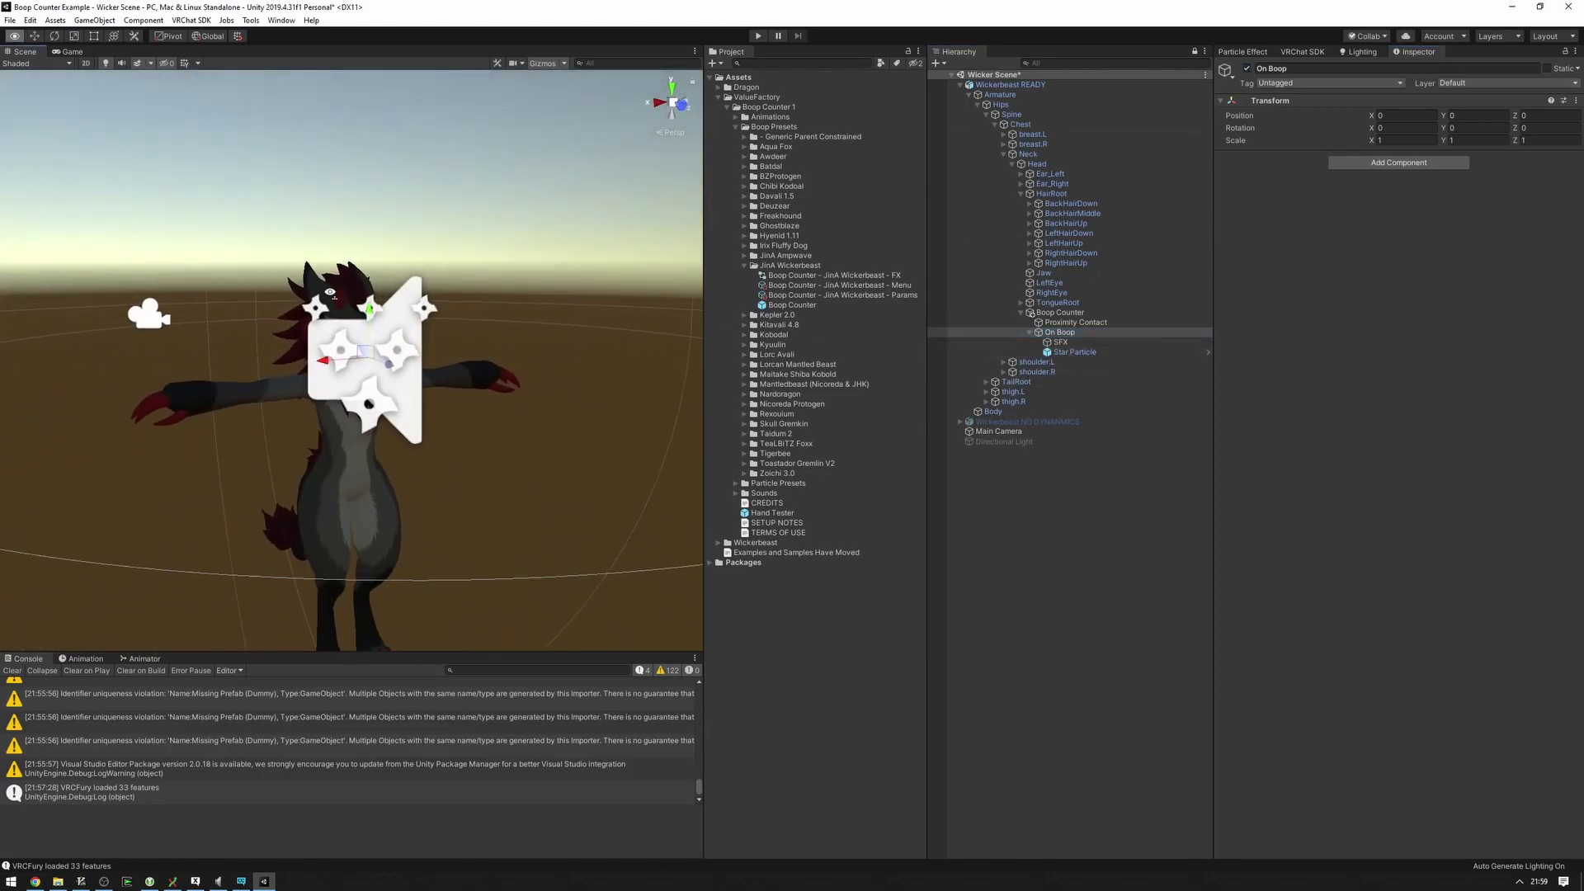
scroll(331, 294, "up", 7)
left_click_drag(558, 316, 581, 315, "alt")
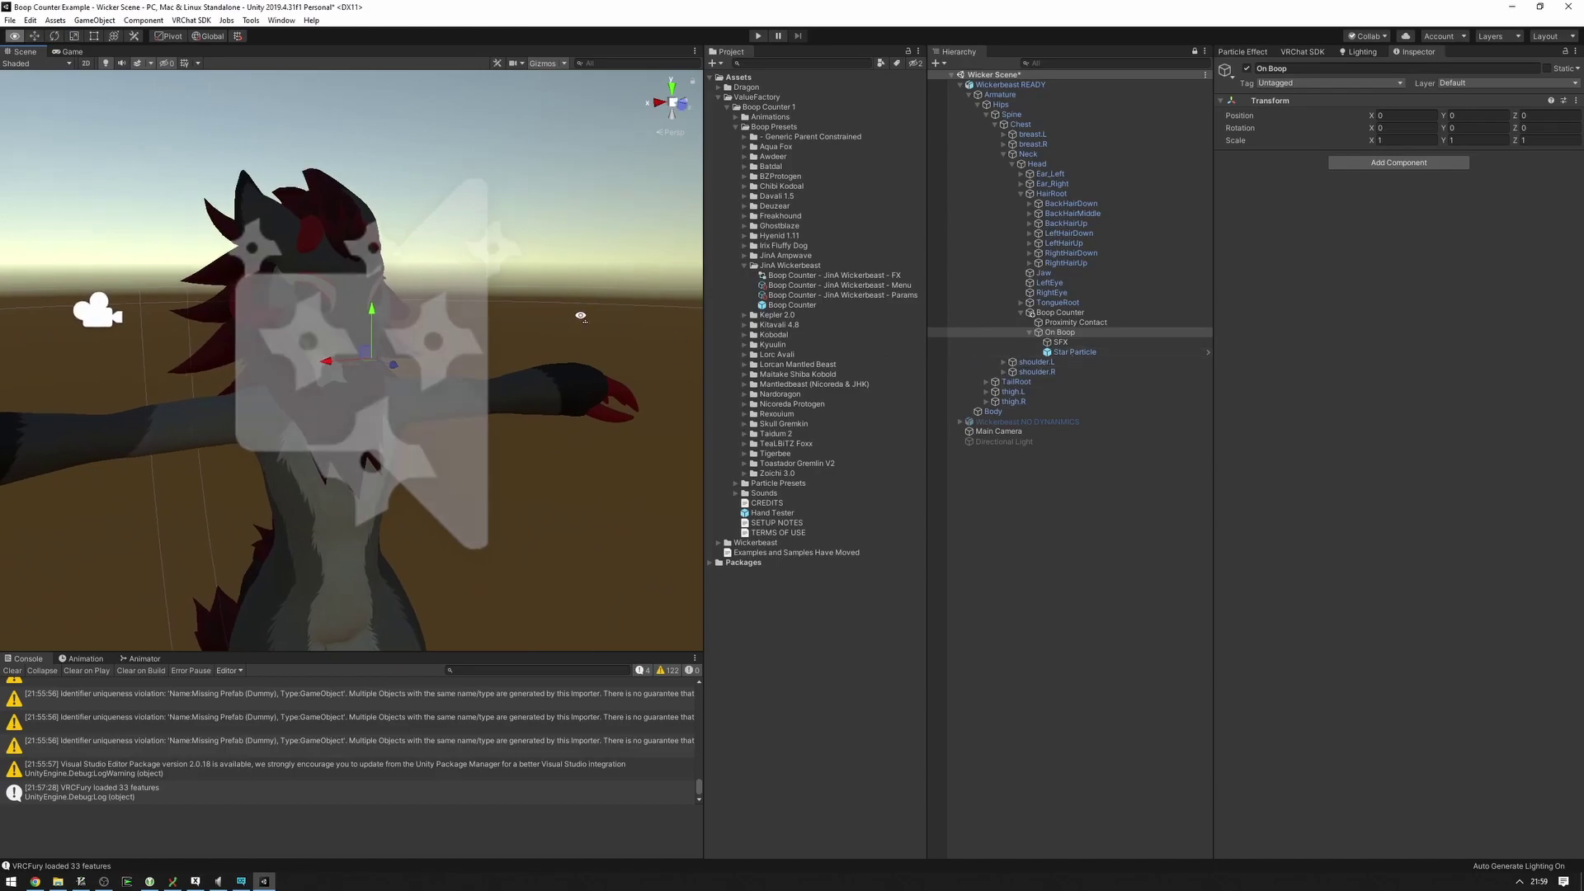
Step: Preview the Star Particle effect in front of the muzzle, then inspect the SFX audio source under On Boop
left_click(1072, 352)
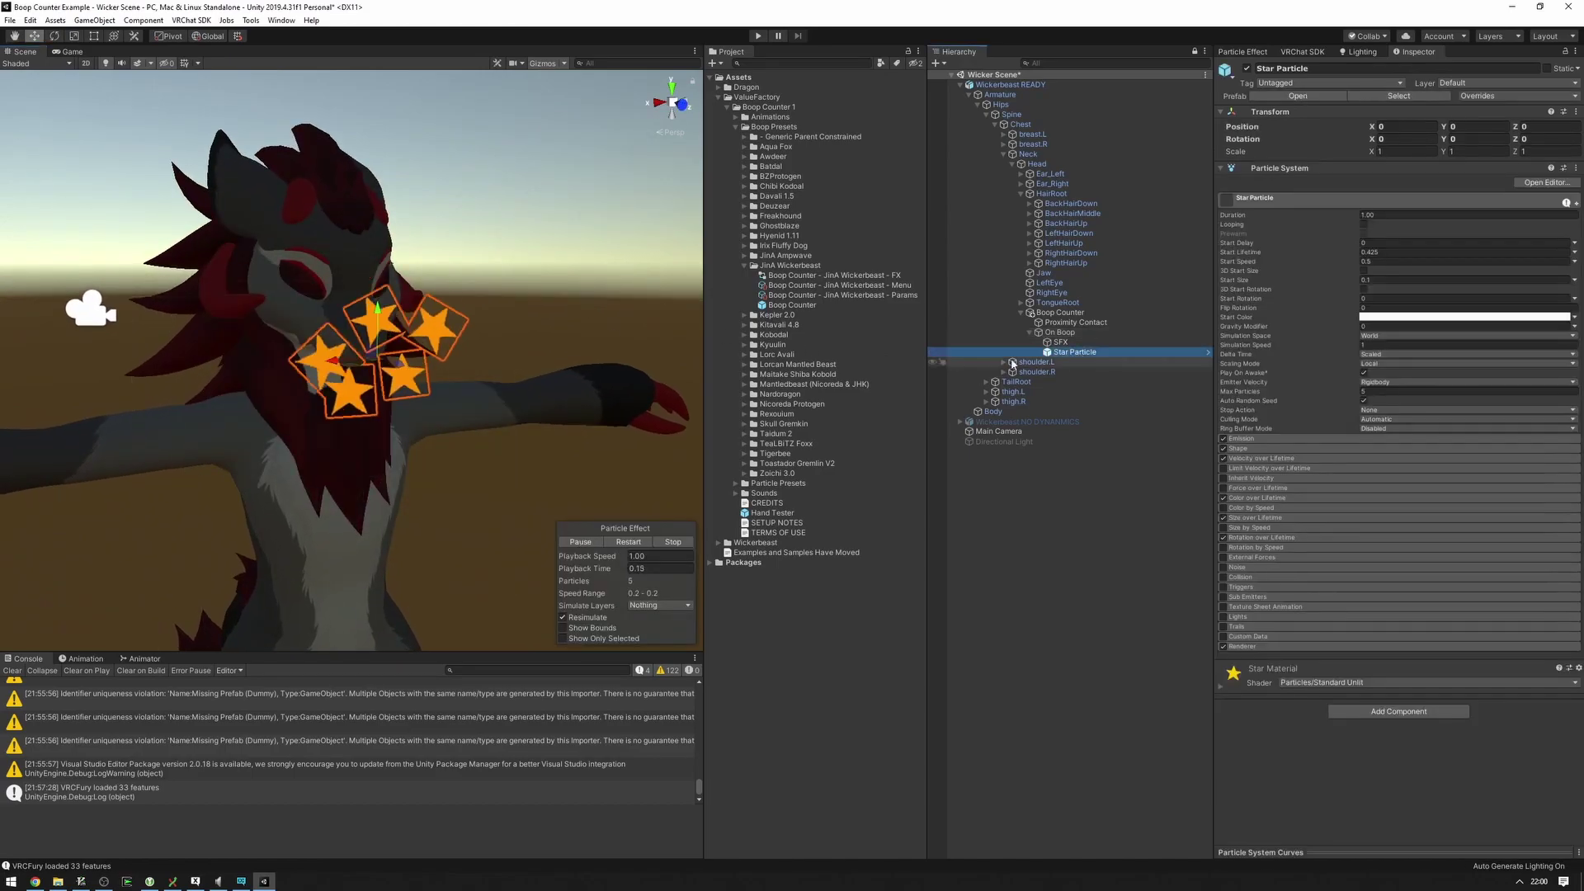
scroll(425, 330, "up", 7)
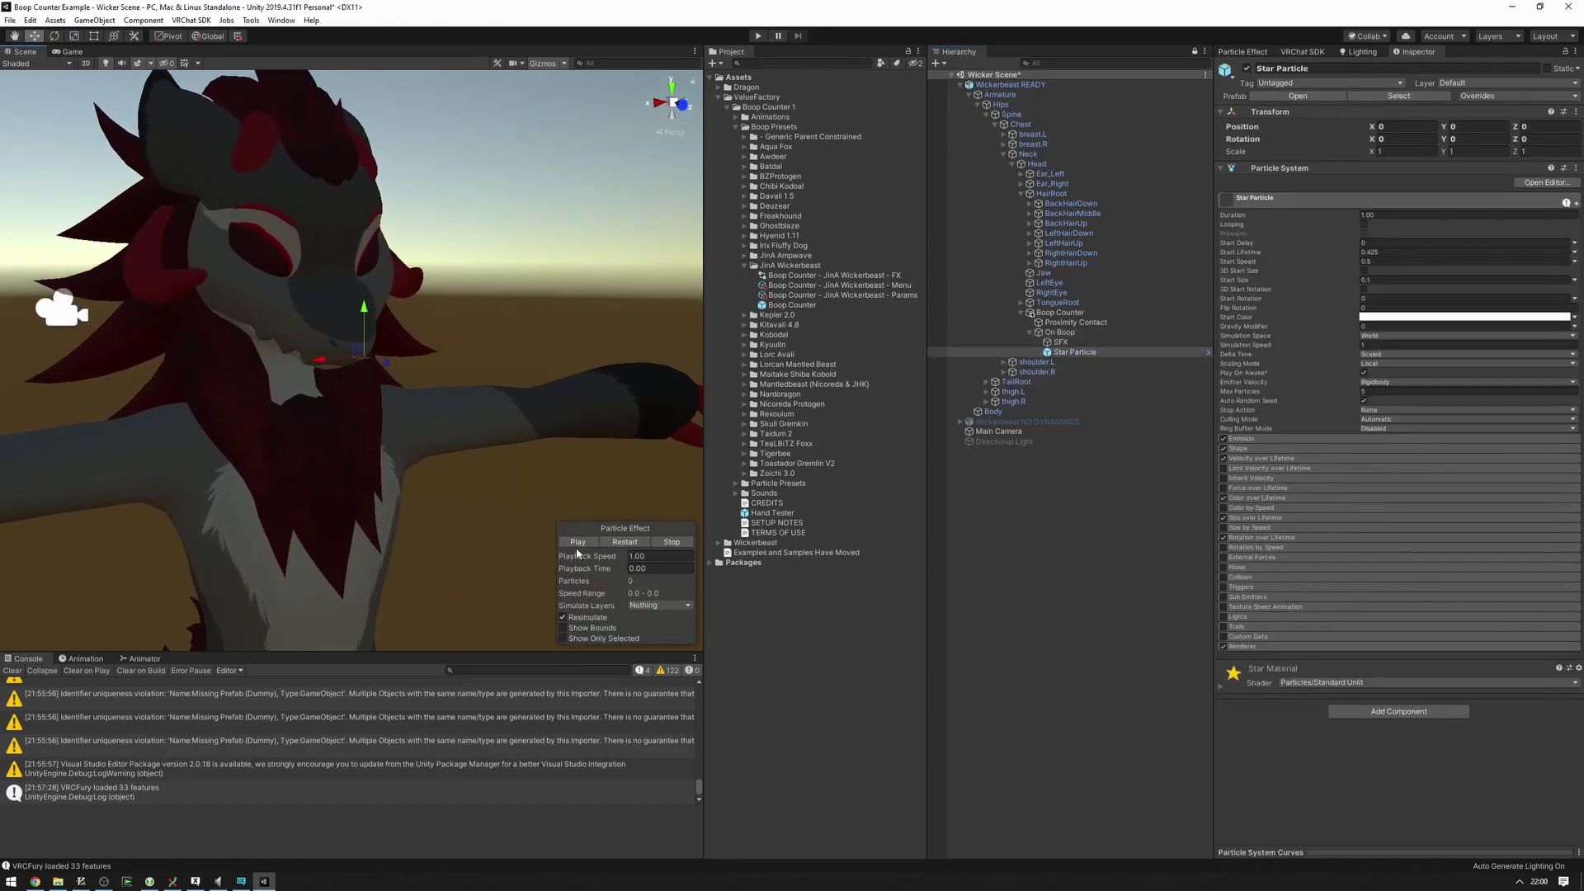
left_click(578, 544)
left_click_drag(462, 388, 770, 374, "alt")
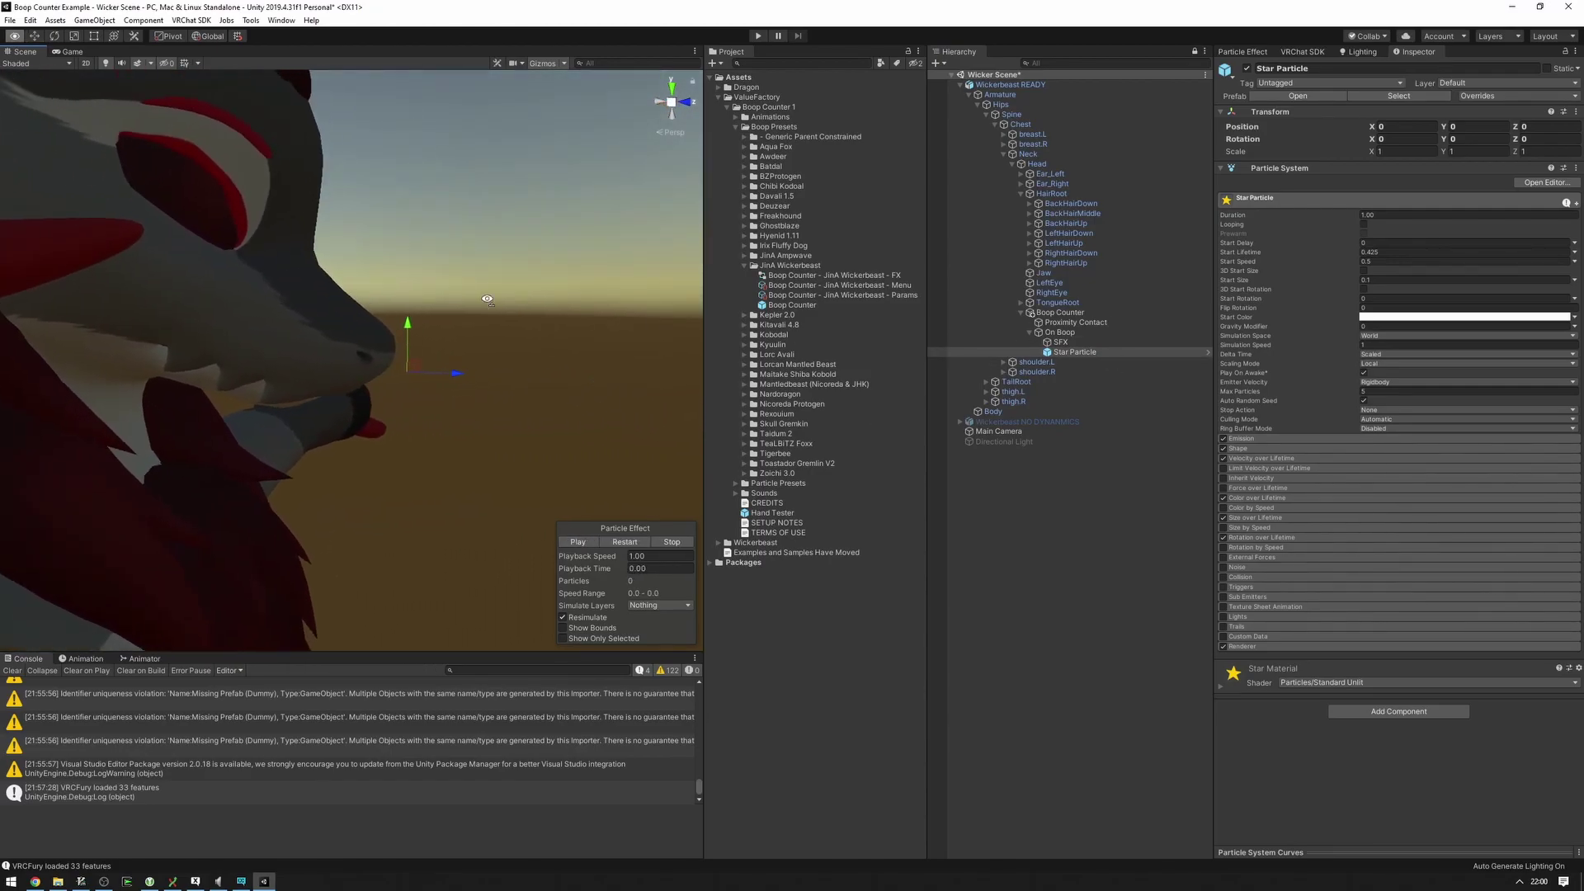
left_click_drag(487, 300, 528, 299, "alt")
left_click(1062, 342)
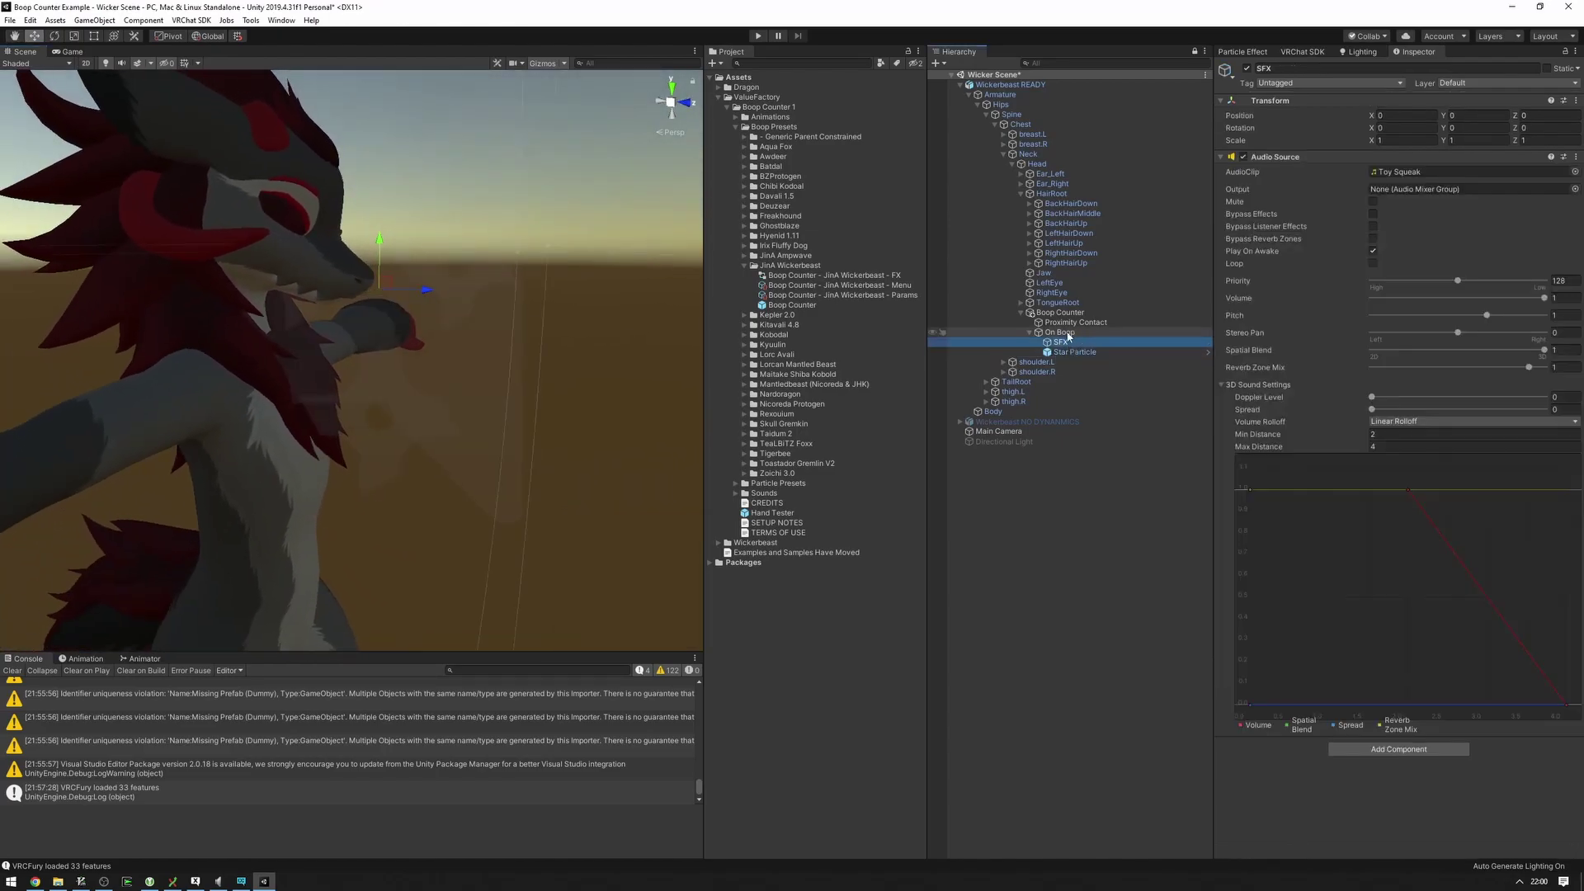
Step: Move the On Boop object far in front of and below the avatar, to about Y -0.00472 and Z 0.01848
left_click(1061, 333)
left_click_drag(455, 272, 494, 239, "alt")
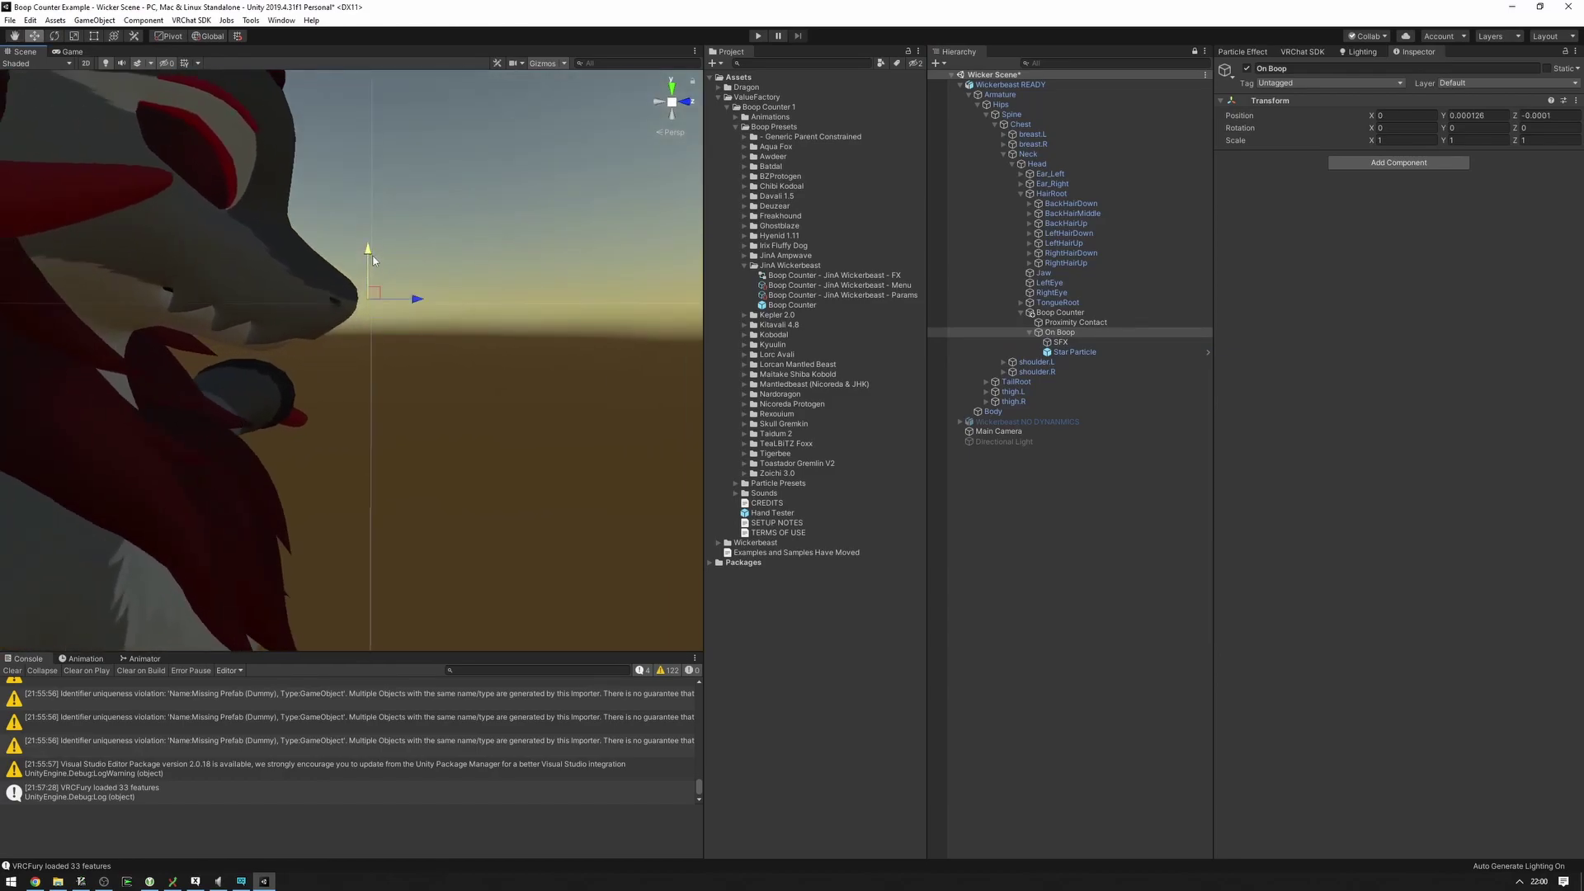
scroll(372, 261, "down", 10)
left_click_drag(407, 325, 683, 328)
scroll(683, 328, "down", 7)
left_click_drag(461, 302, 461, 442)
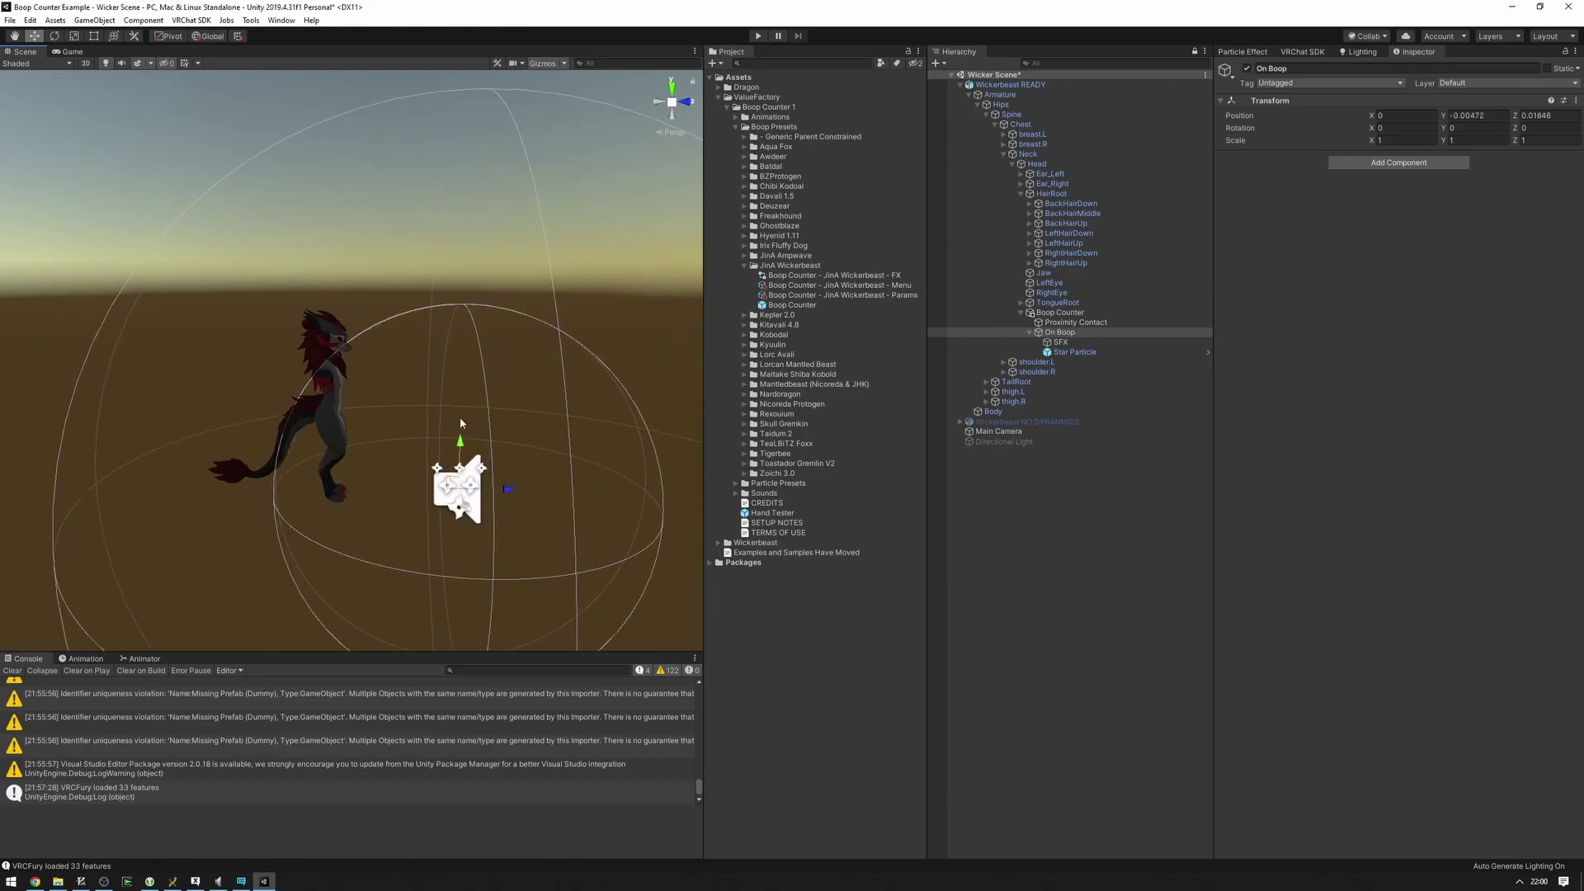
Step: Place the On Boop object just in front of the Wickerbeast's nose, at about Y 0.000109 and Z -8.7e-05
scroll(528, 386, "up", 5)
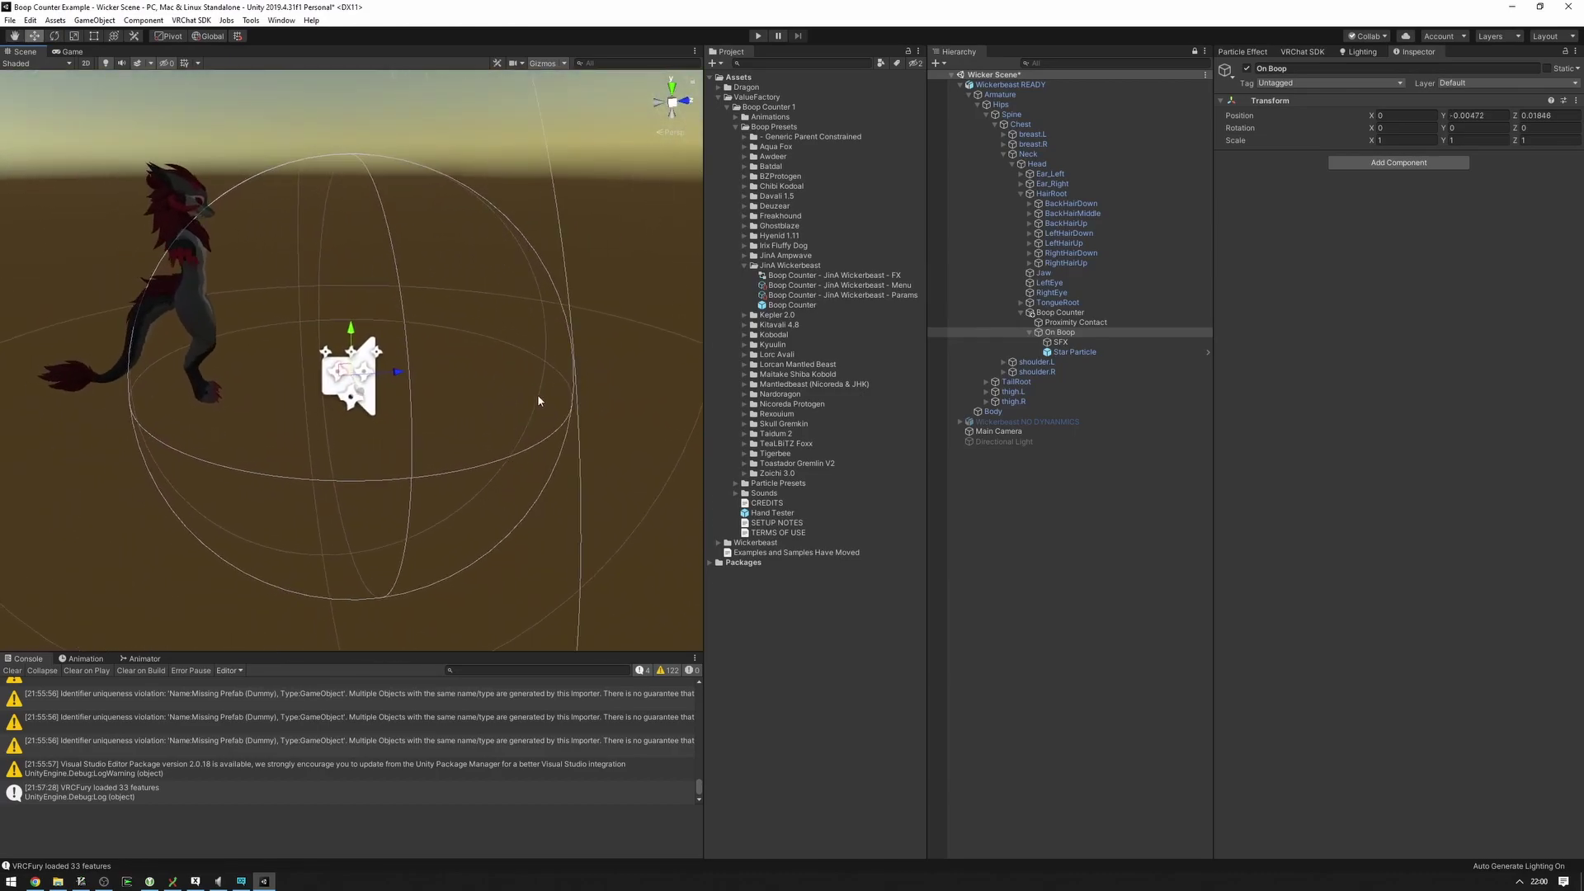
key("w")
right_click_drag(493, 356, 446, 309)
right_click_drag(381, 257, 322, 216)
key("w")
left_click_drag(321, 217, 323, 221, "alt")
key("f")
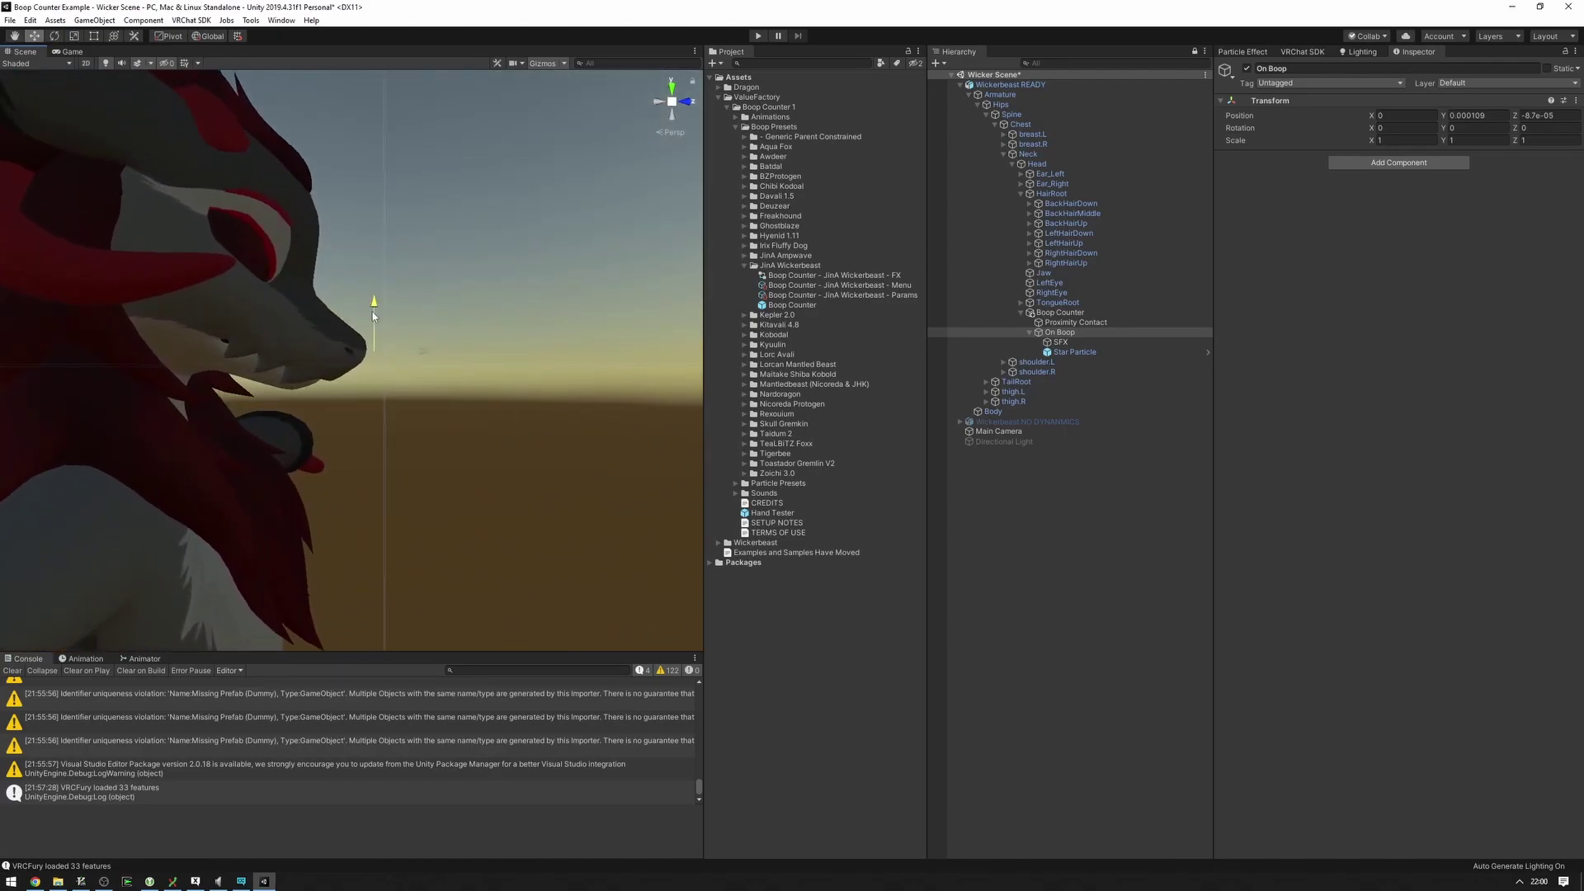
left_click_drag(373, 316, 418, 319, "alt")
key("f")
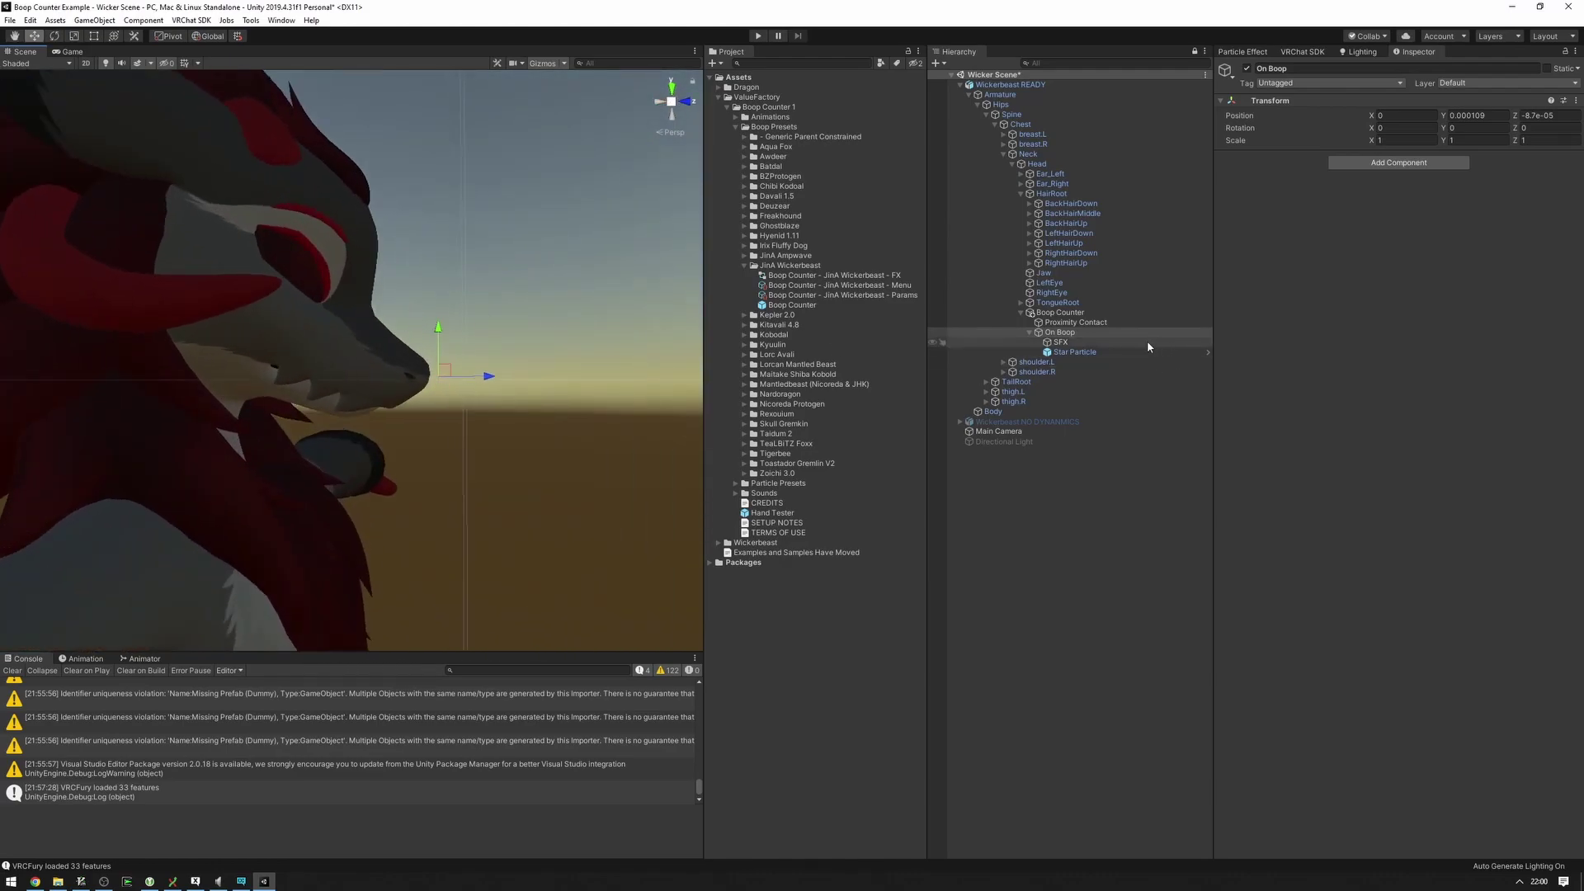
Step: Inspect the SFX audio source and the Star Particle system under On Boop
left_click(1147, 342)
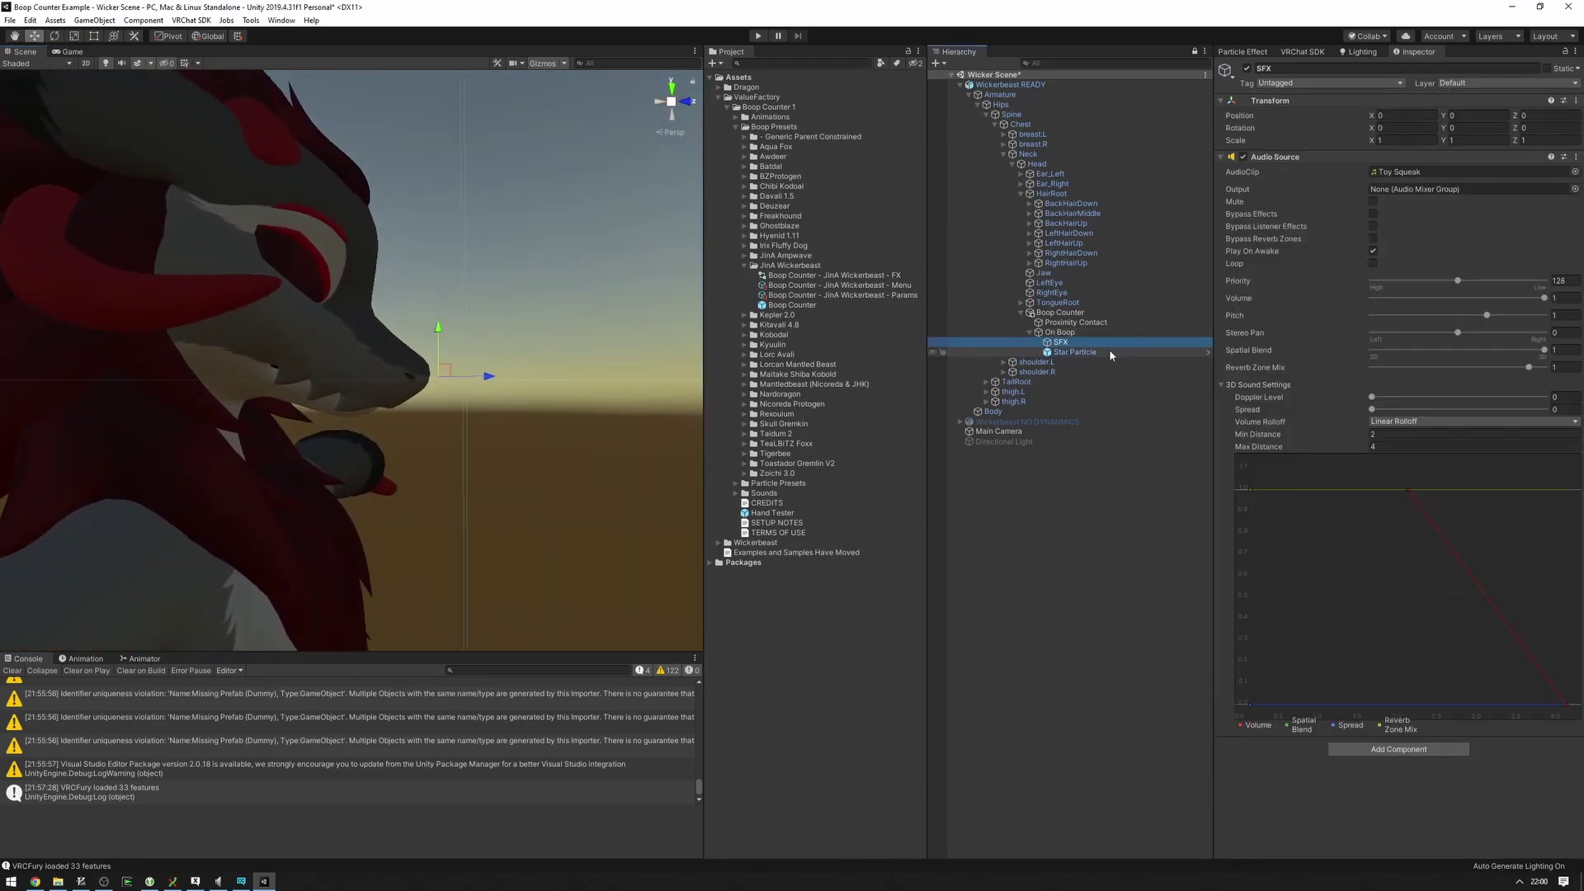
left_click(1109, 352)
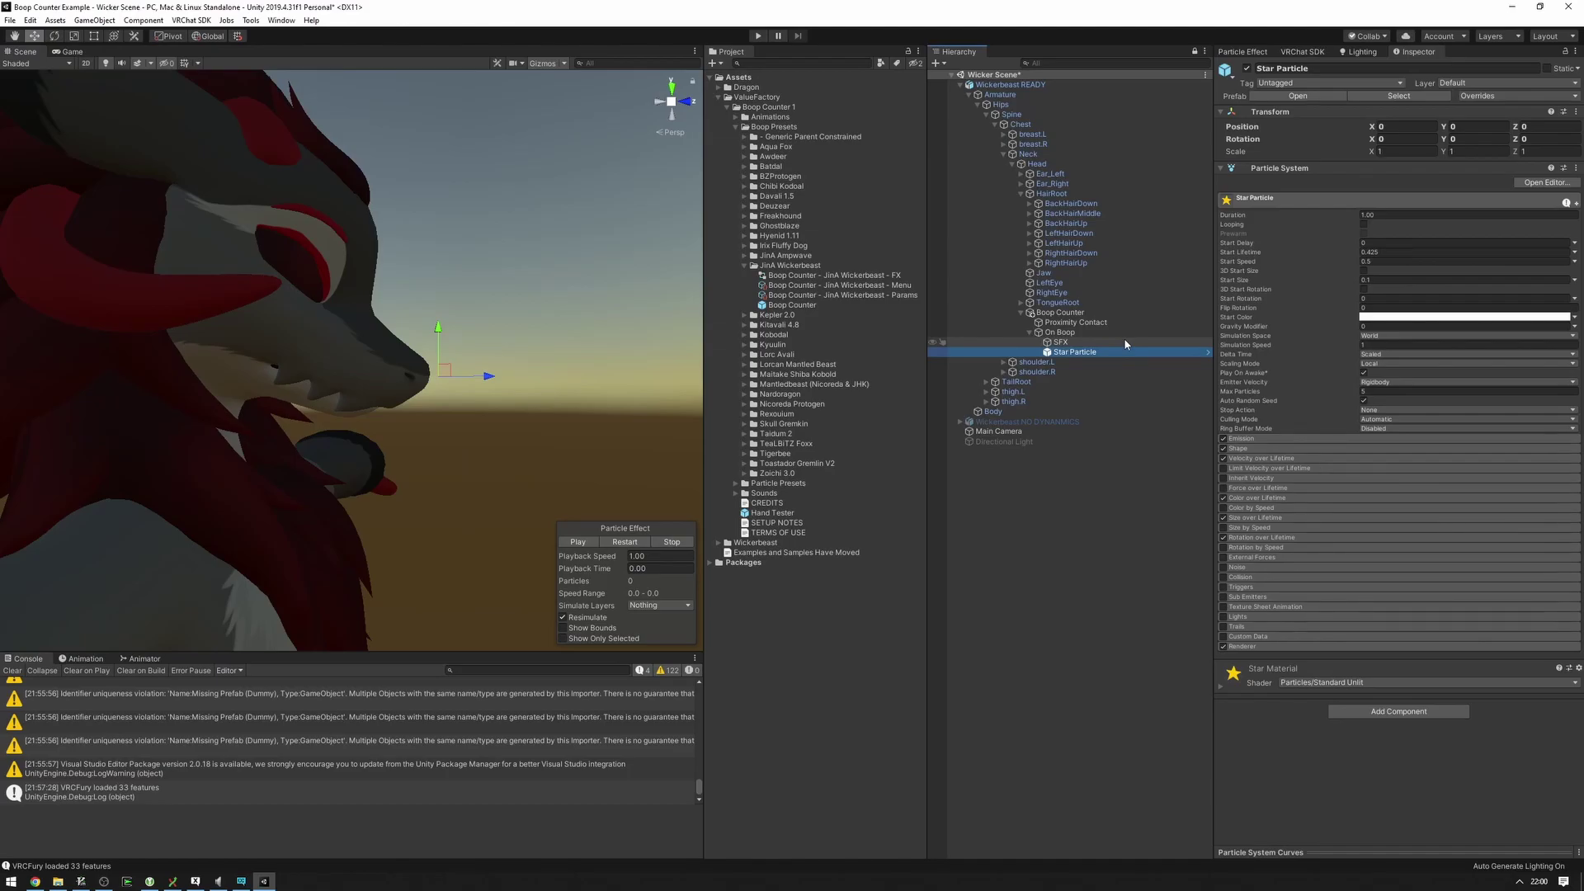
right_click_drag(466, 310, 472, 329)
Step: Disable the On Boop object inside Boop Counter and collapse its hierarchy
left_click(1160, 331)
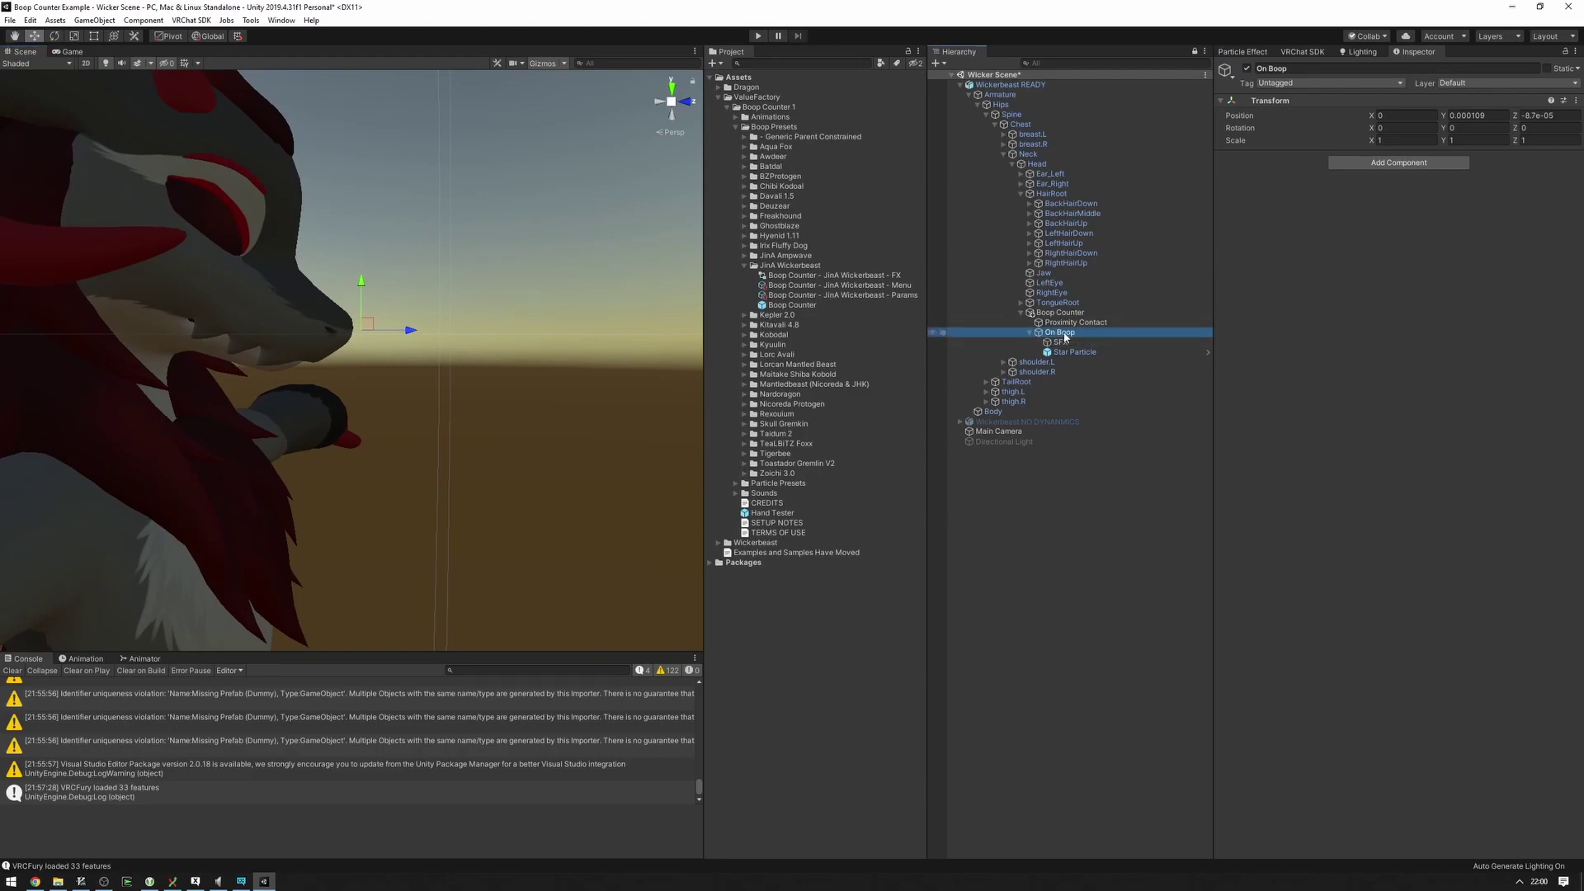
left_click(1246, 68)
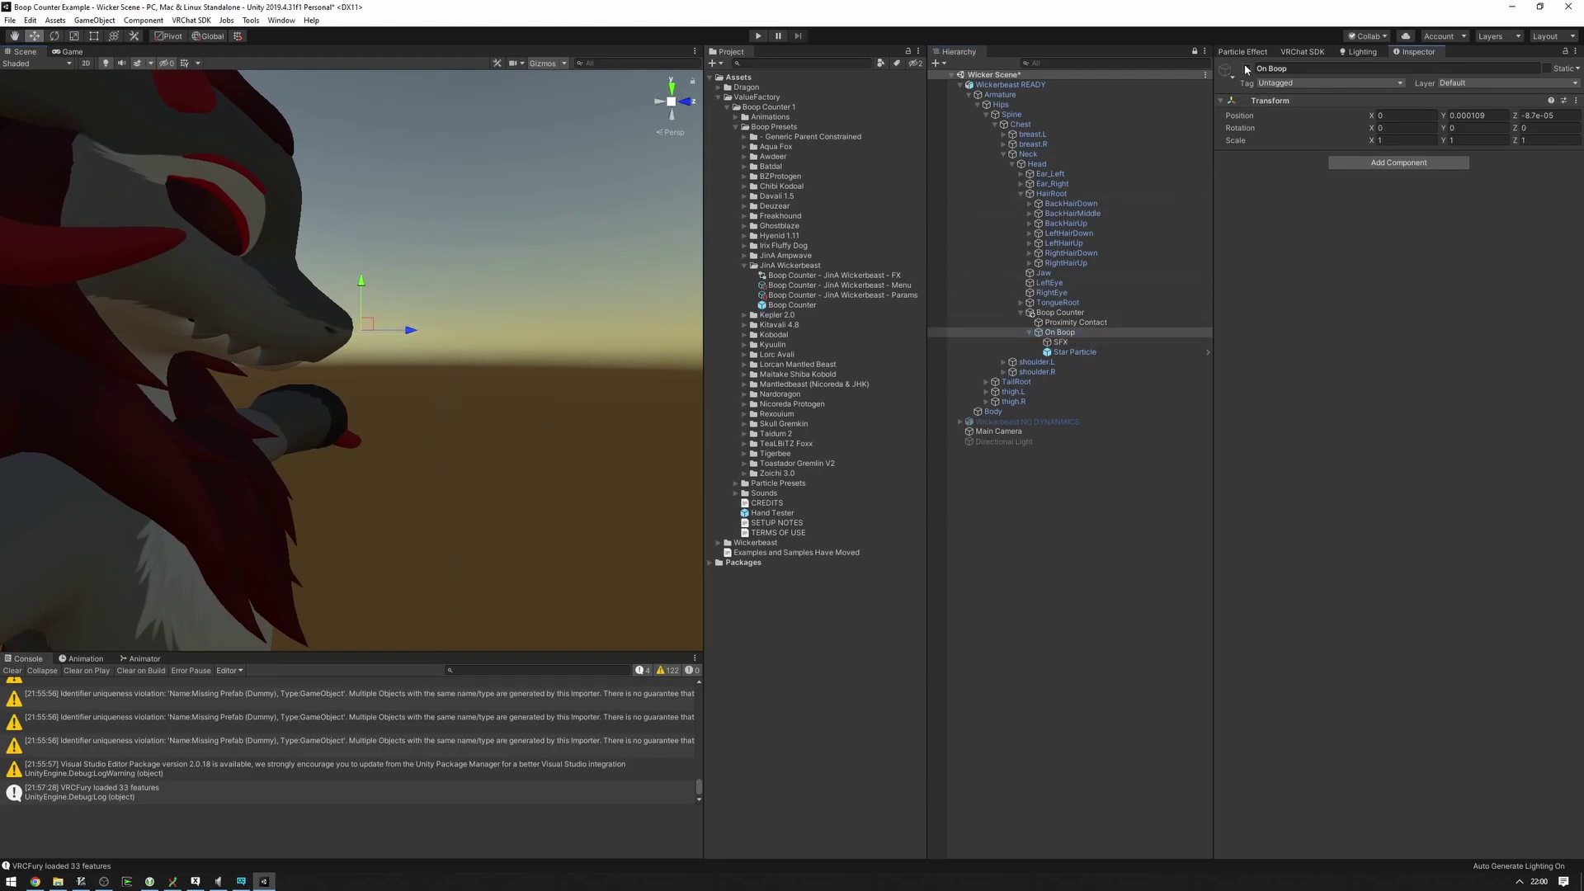
left_click(1030, 333)
left_click_drag(396, 322, 489, 311, "alt")
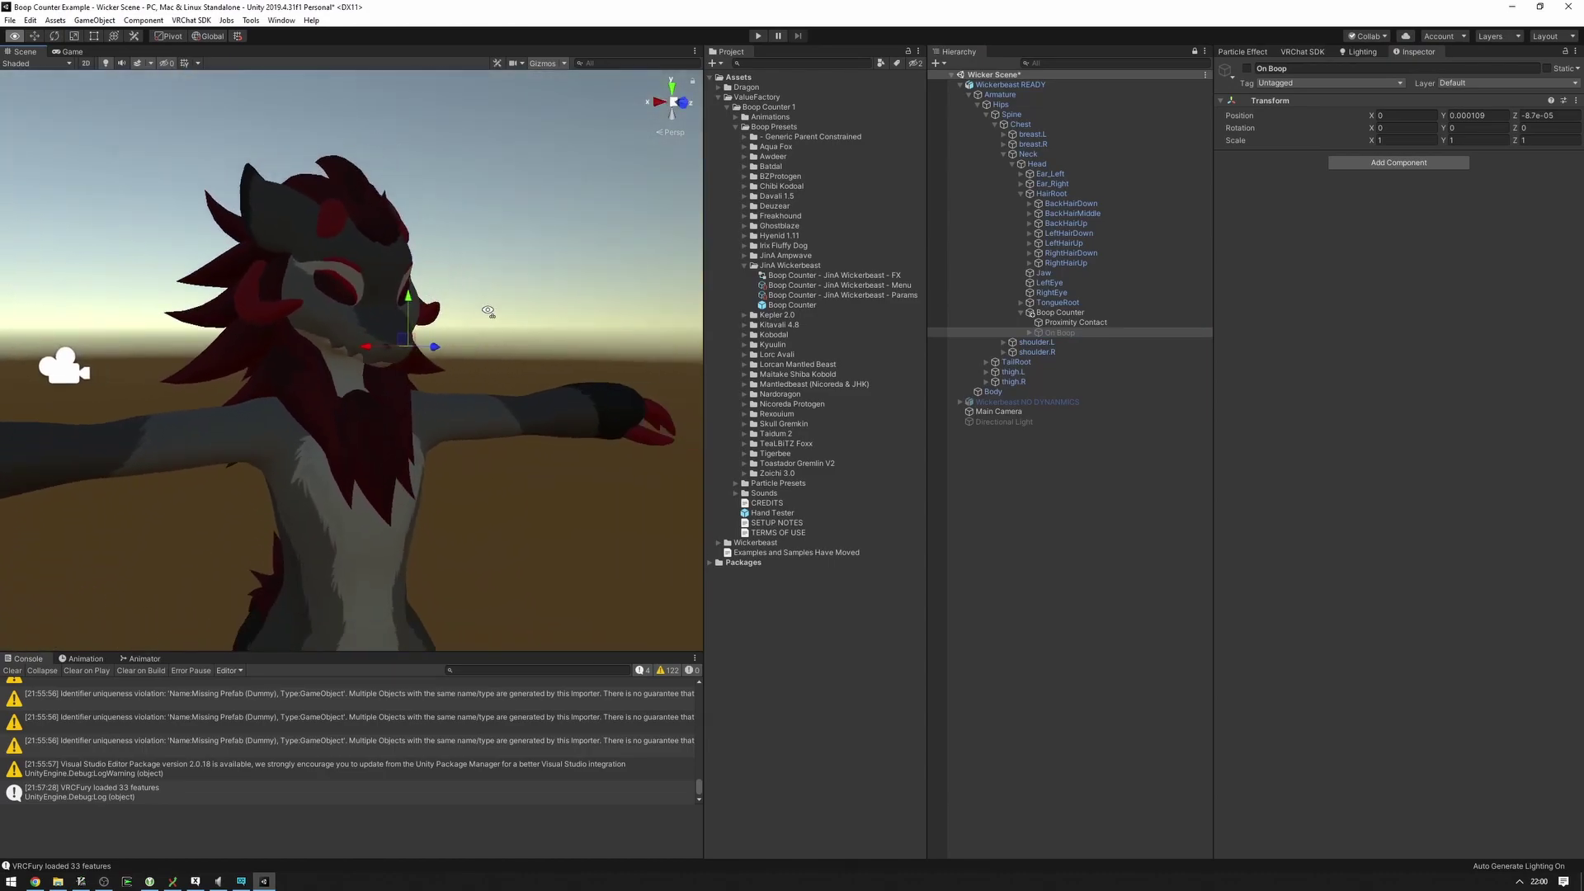
right_click_drag(488, 310, 492, 305)
key("s")
left_click(1060, 313)
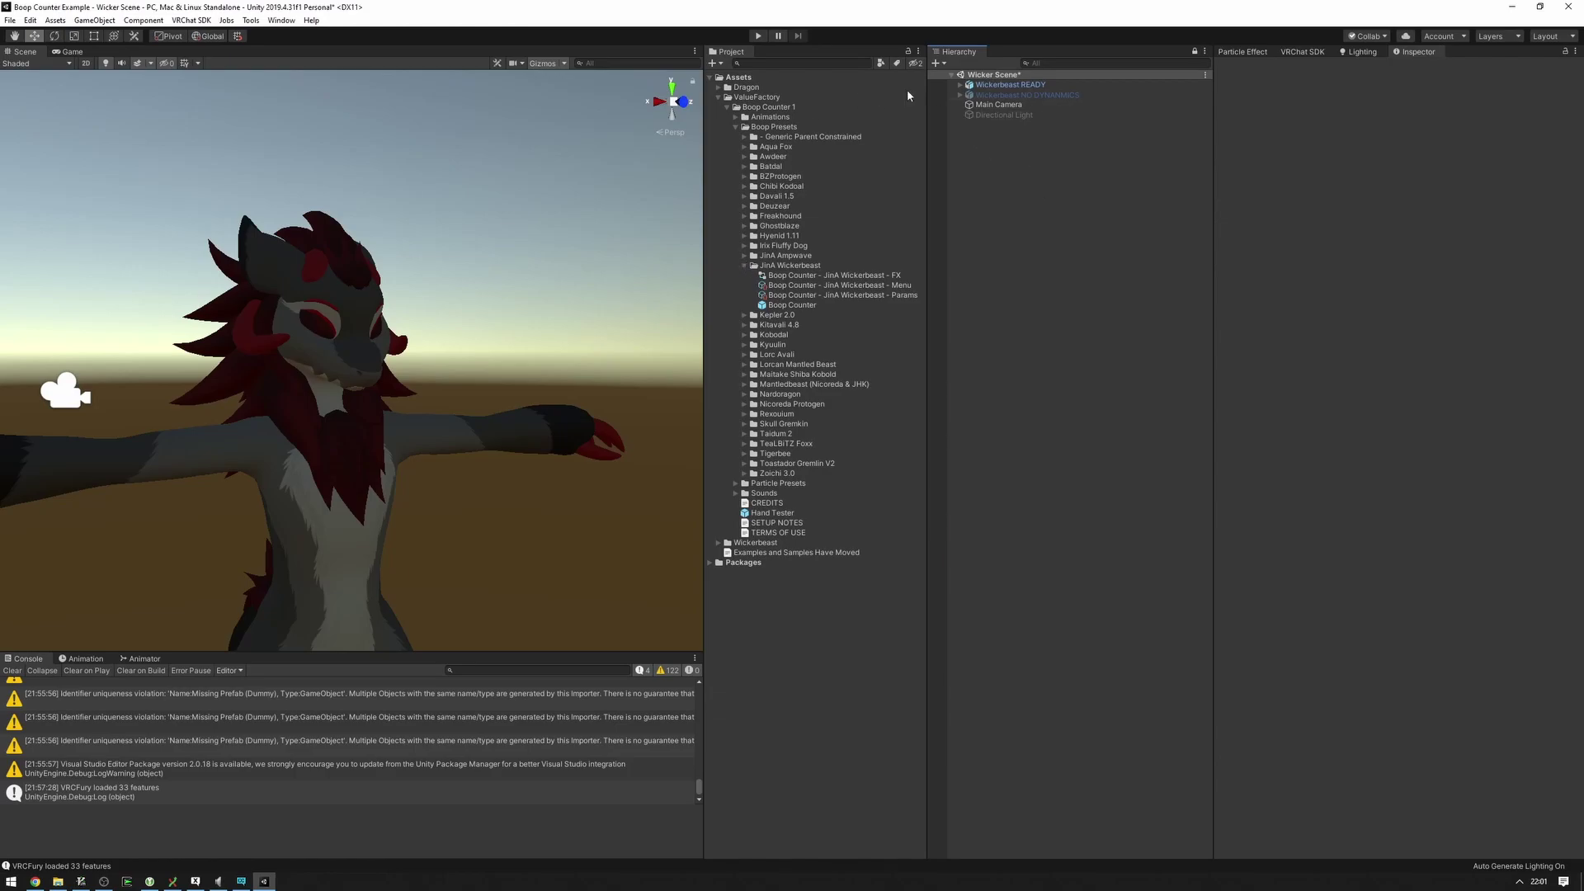
Step: Open the Nardoragon_Basic_5_Fingers scene from the Dragon folder and expand the Nardoragon folder in Boop Presets
left_click(717, 87)
double_click(780, 147)
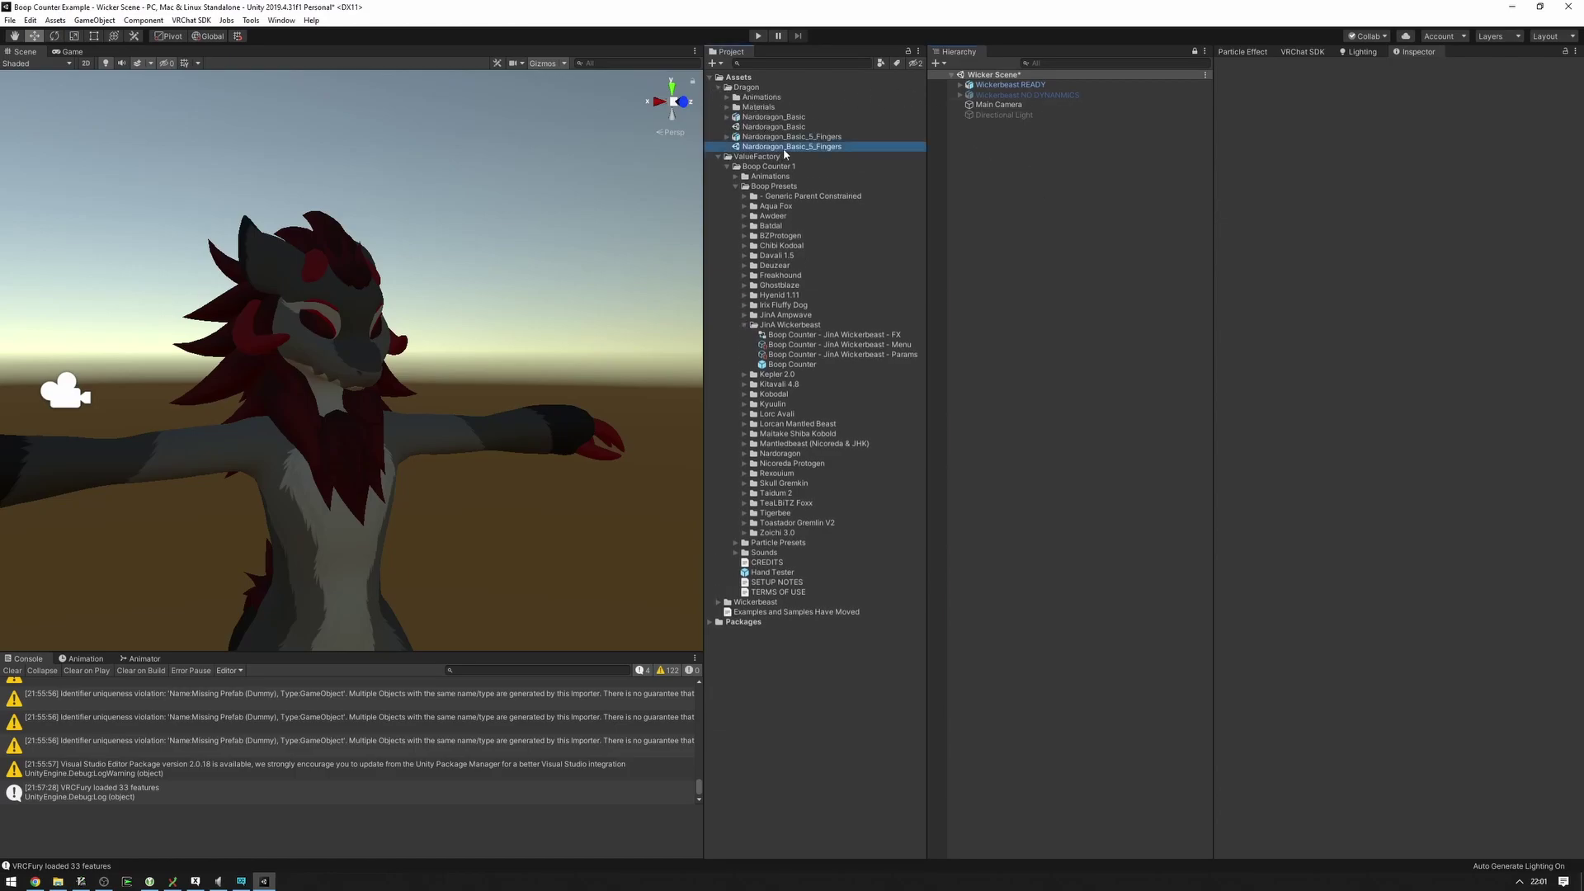
left_click(777, 467)
left_click_drag(393, 289, 452, 279, "alt")
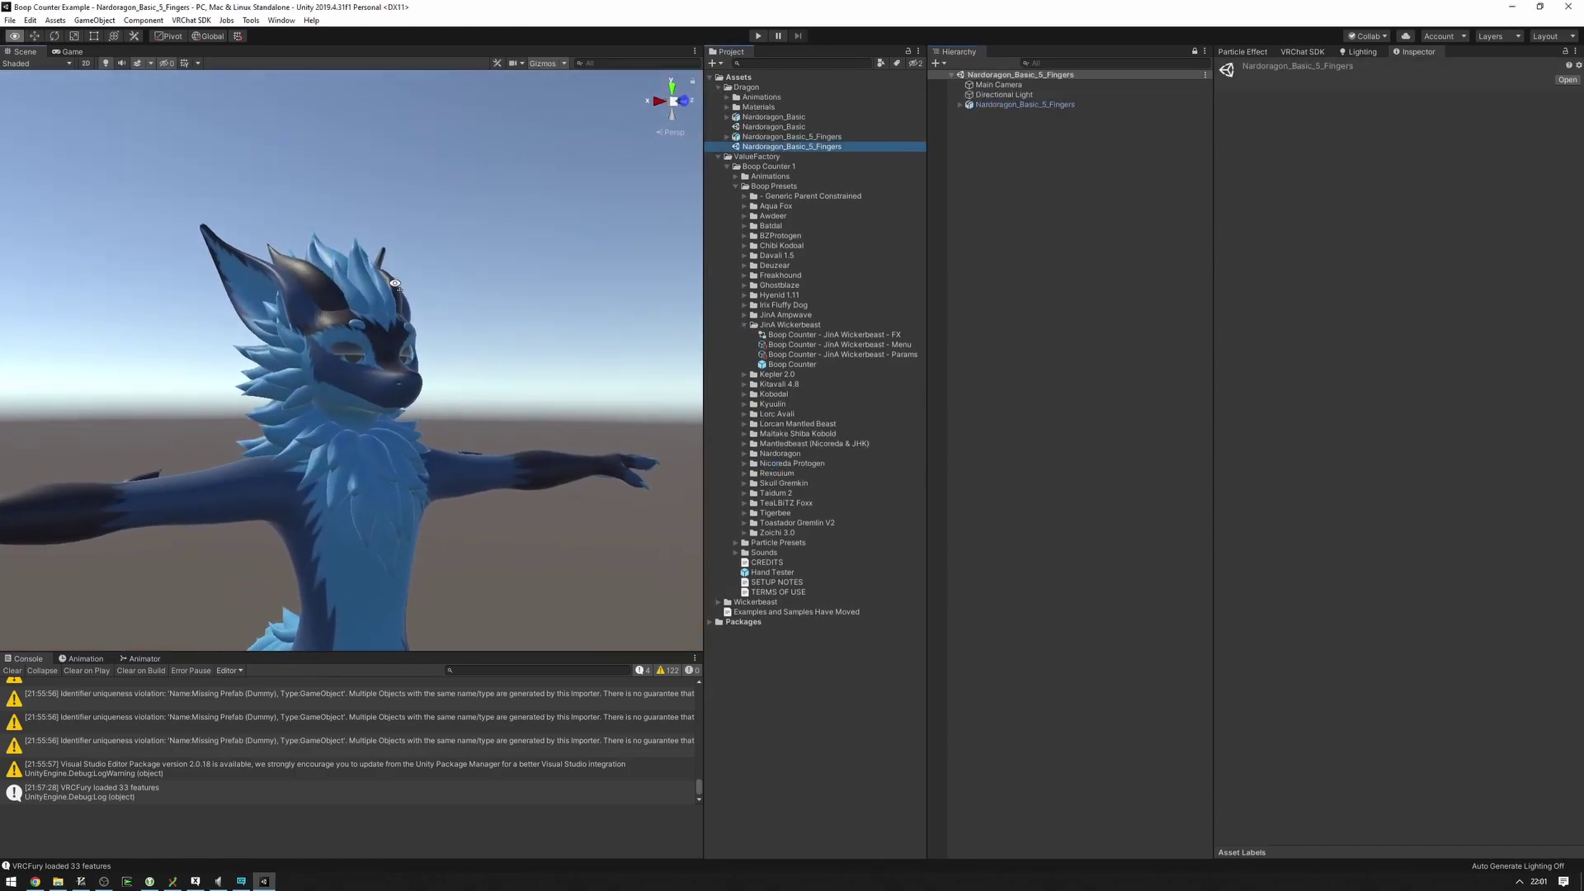
scroll(452, 279, "up", 4)
left_click(744, 325)
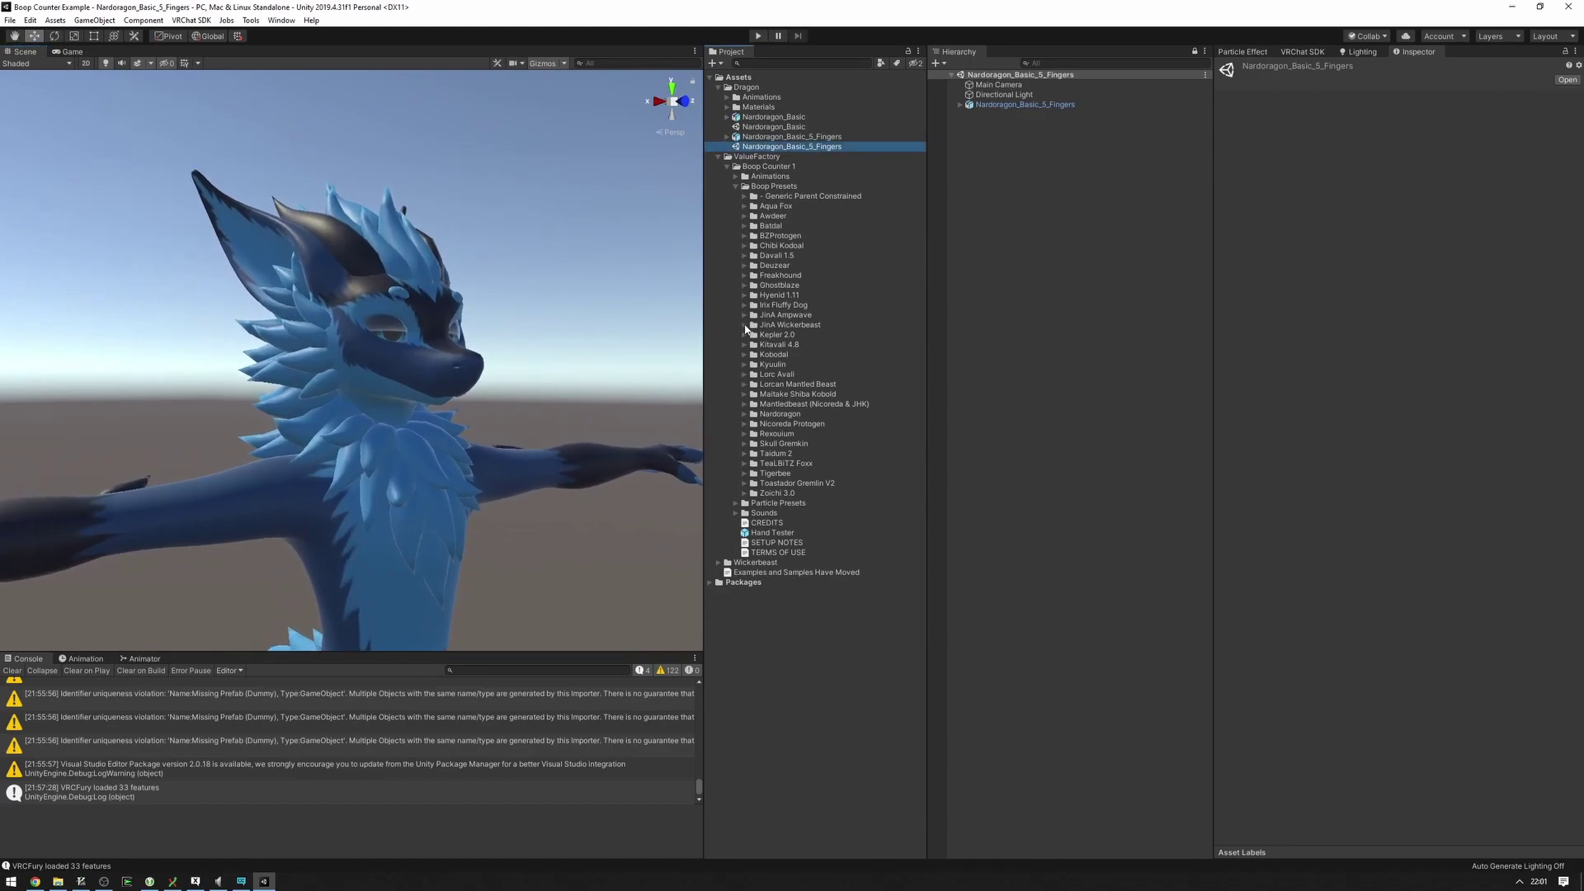
left_click(745, 414)
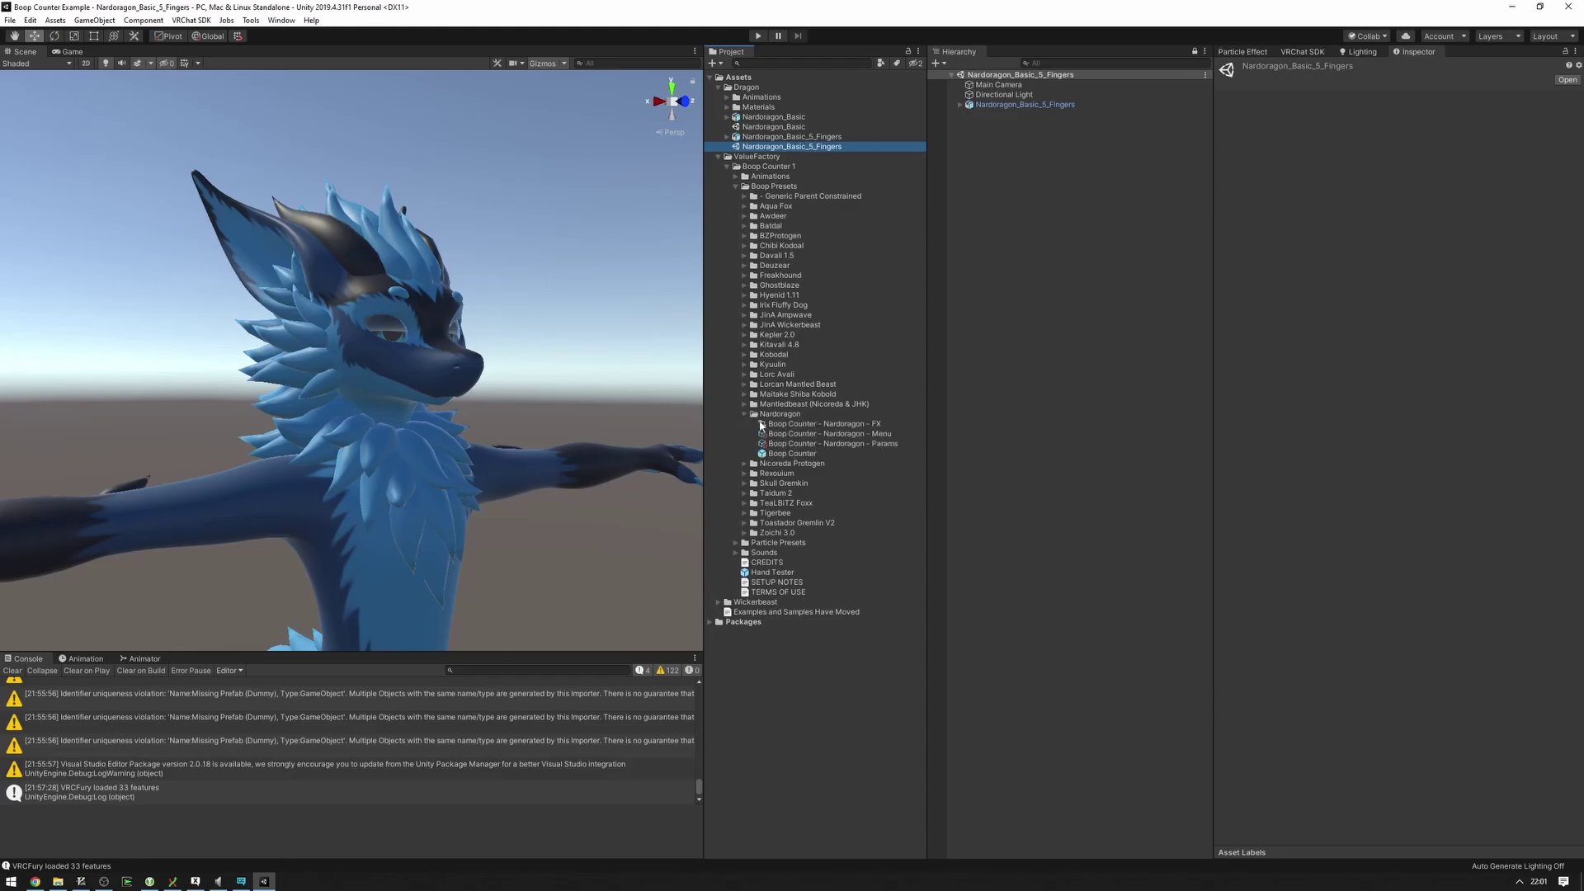
Step: Expand the Nardoragon_Basic_5_Fingers armature through Hips, Spine, Chest and Neck, and select the Head bone
left_click(960, 104)
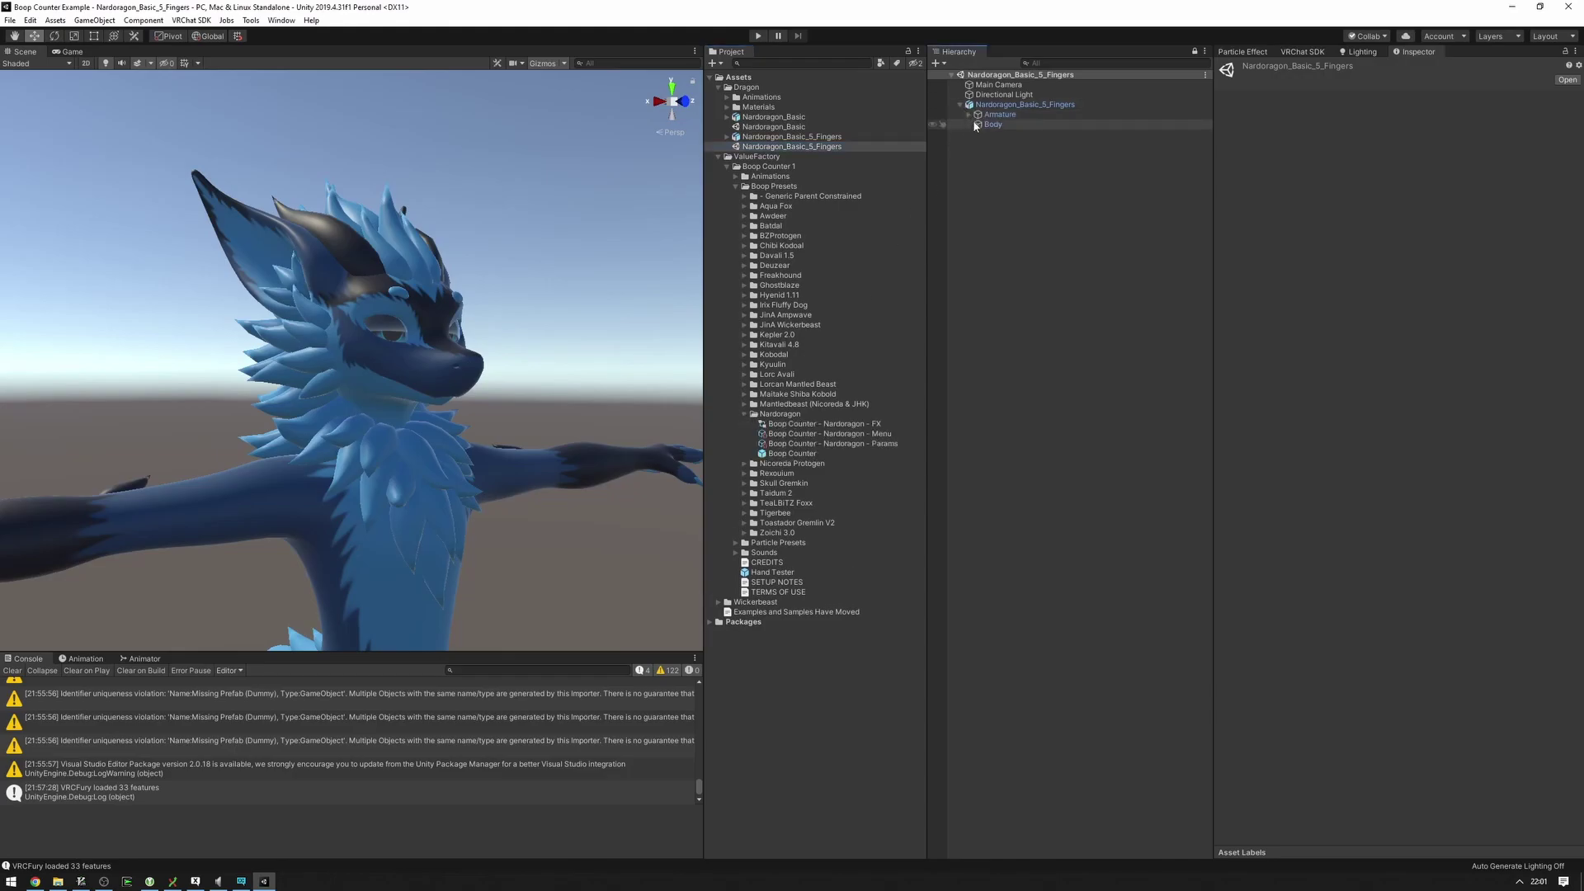
left_click(969, 114)
left_click(982, 126)
left_click(977, 125)
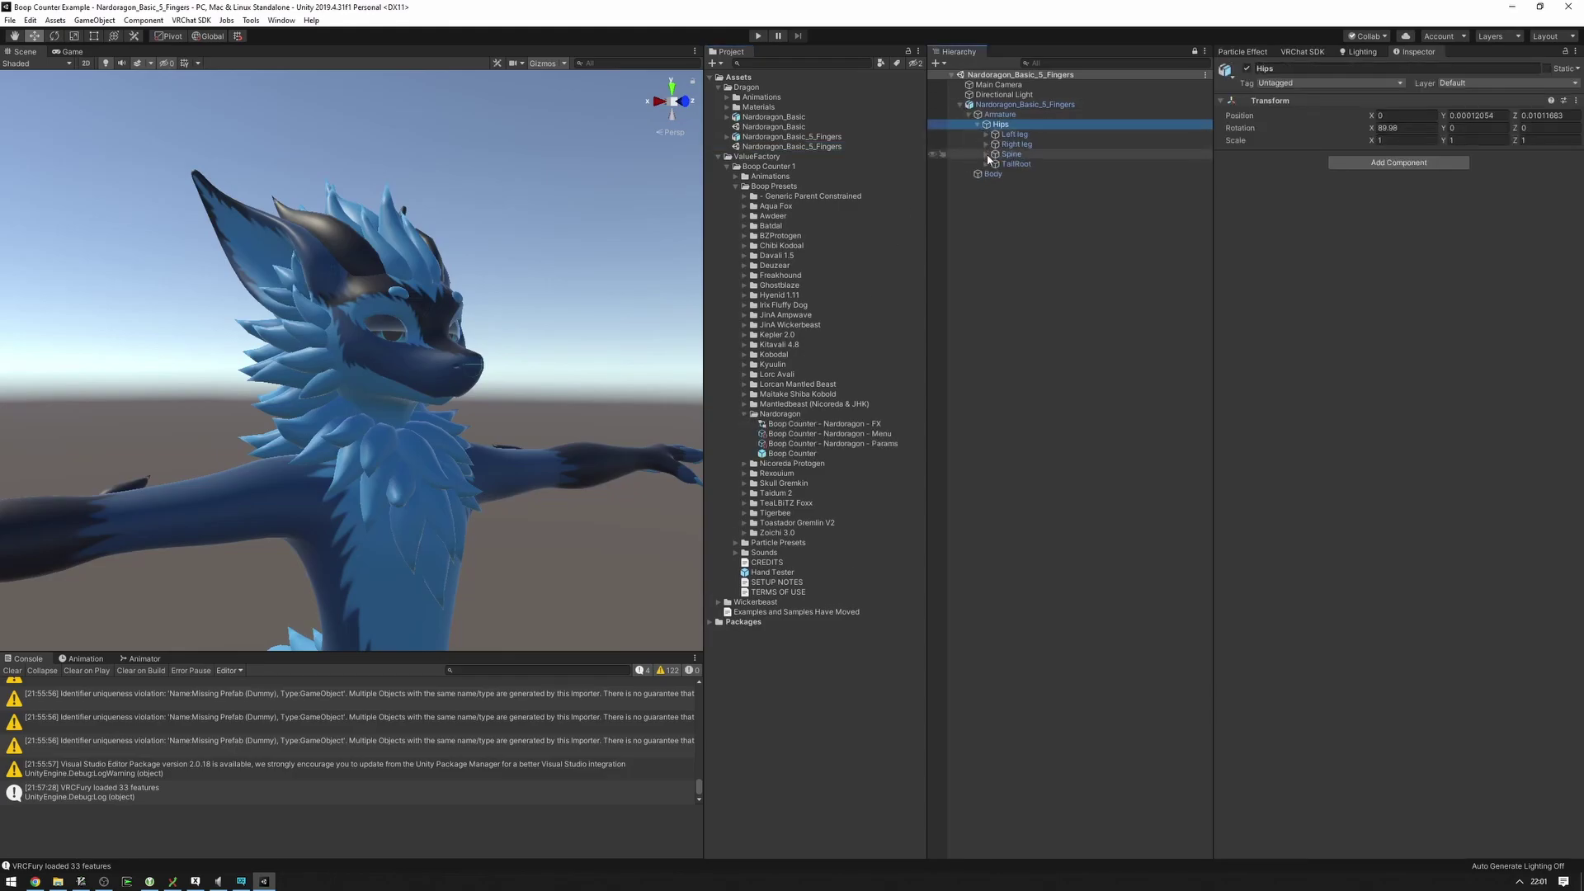
left_click(986, 154)
left_click(995, 164)
left_click(1023, 204)
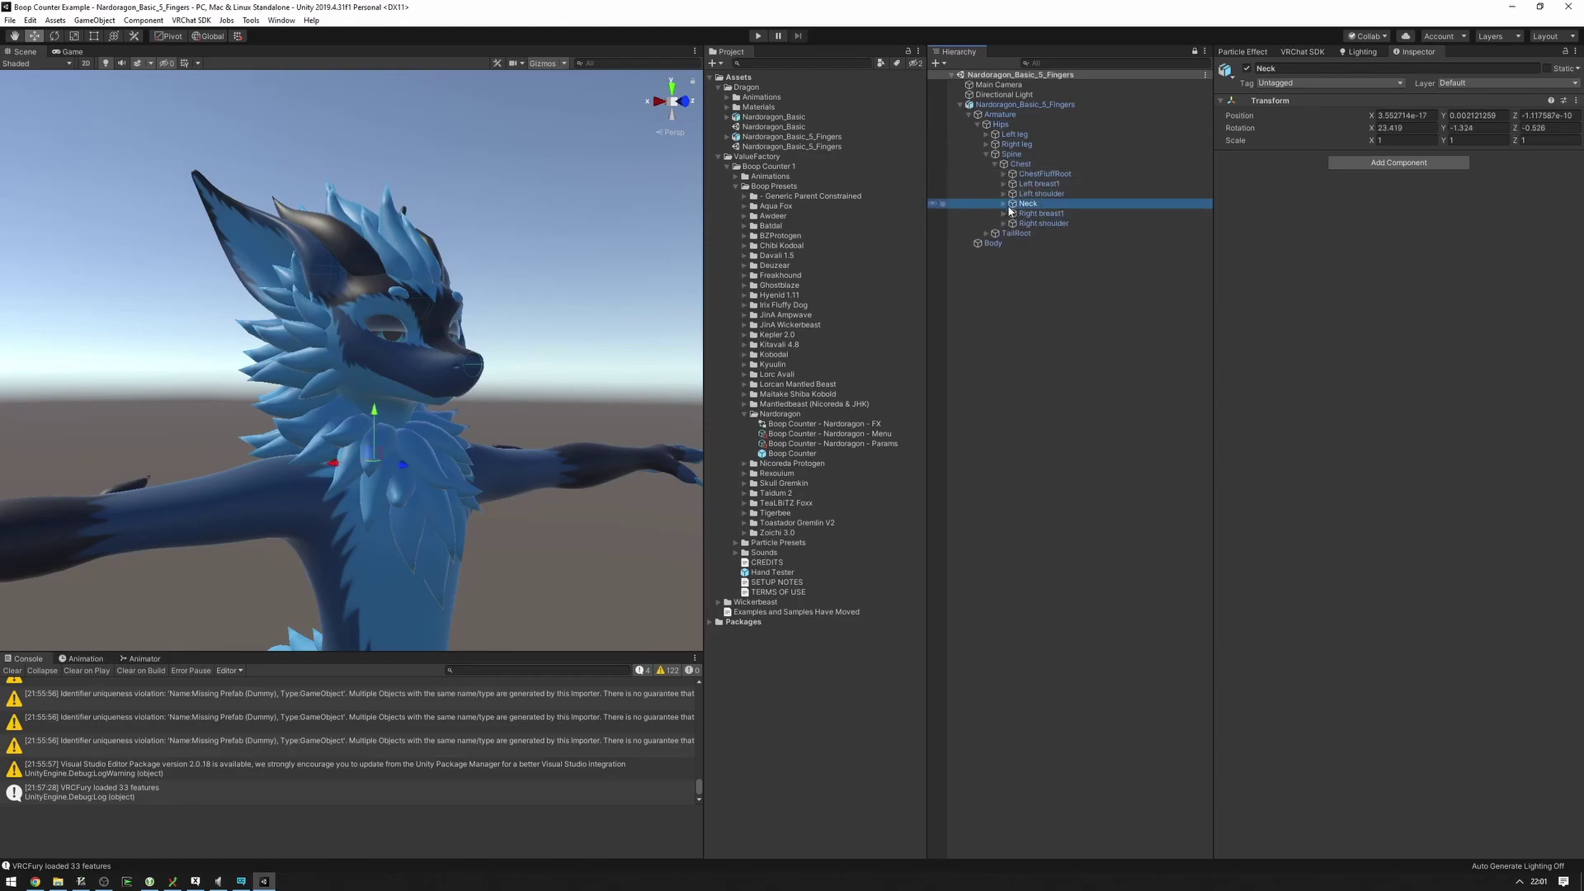
left_click(1004, 203)
left_click(1036, 223)
Step: Add the Nardoragon Boop Counter prefab as a child of the Head bone, unpack it and expand its children
left_click_drag(785, 459, 1037, 223)
right_click(1049, 314)
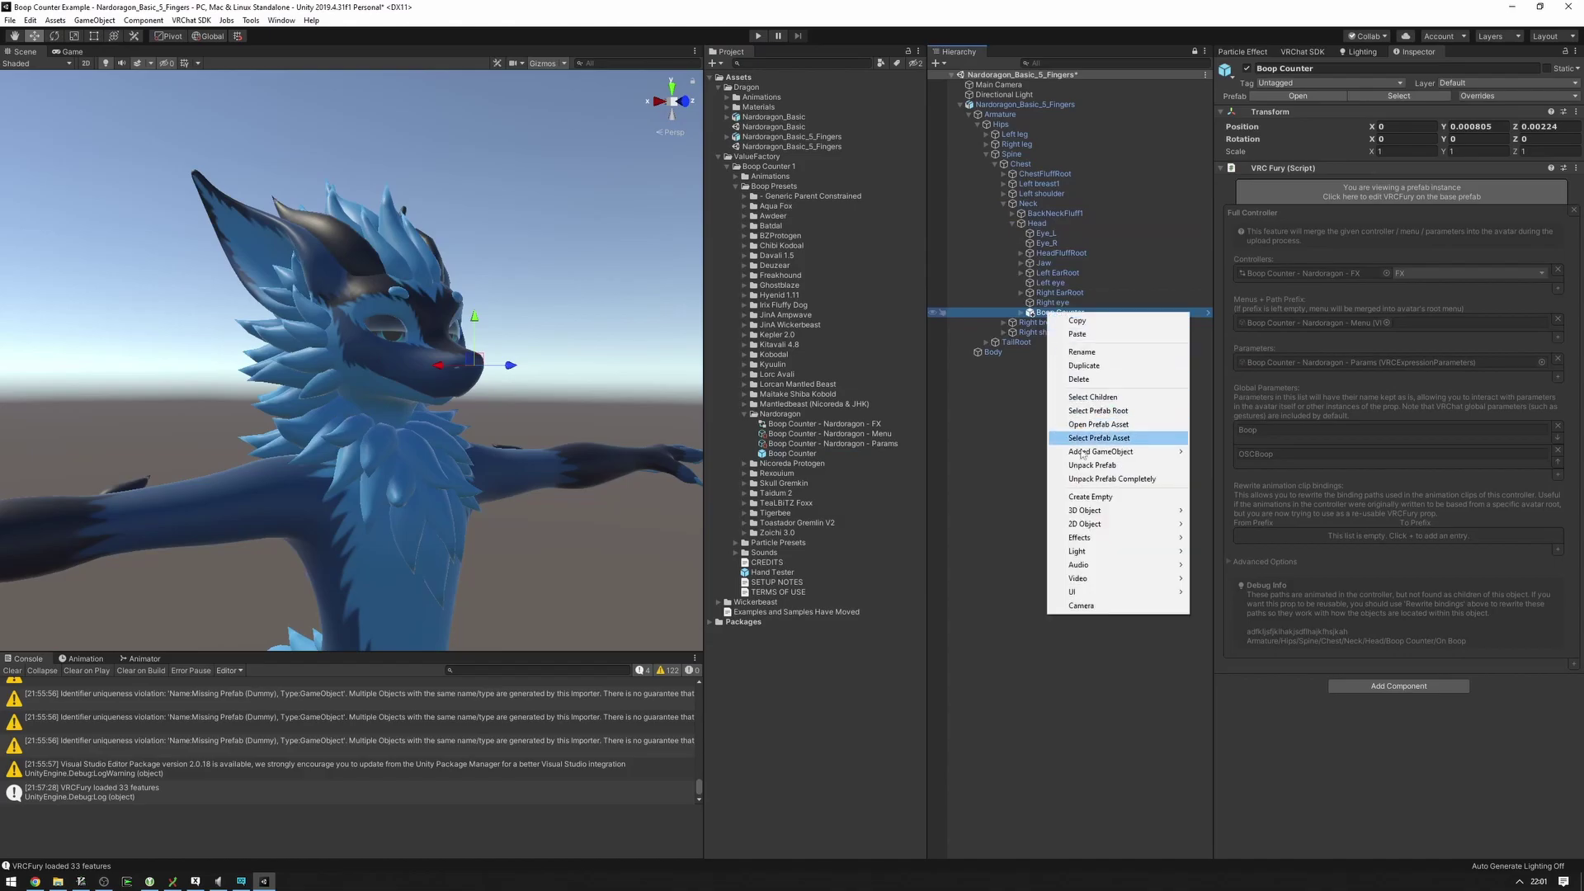
left_click(1098, 455)
left_click_drag(511, 317, 561, 291, "alt")
scroll(530, 322, "up", 3)
left_click(1021, 313)
Step: Examine the components on the Nardoragon avatar root and the VRCFury settings on Boop Counter
left_click(1034, 104)
scroll(529, 372, "down", 5)
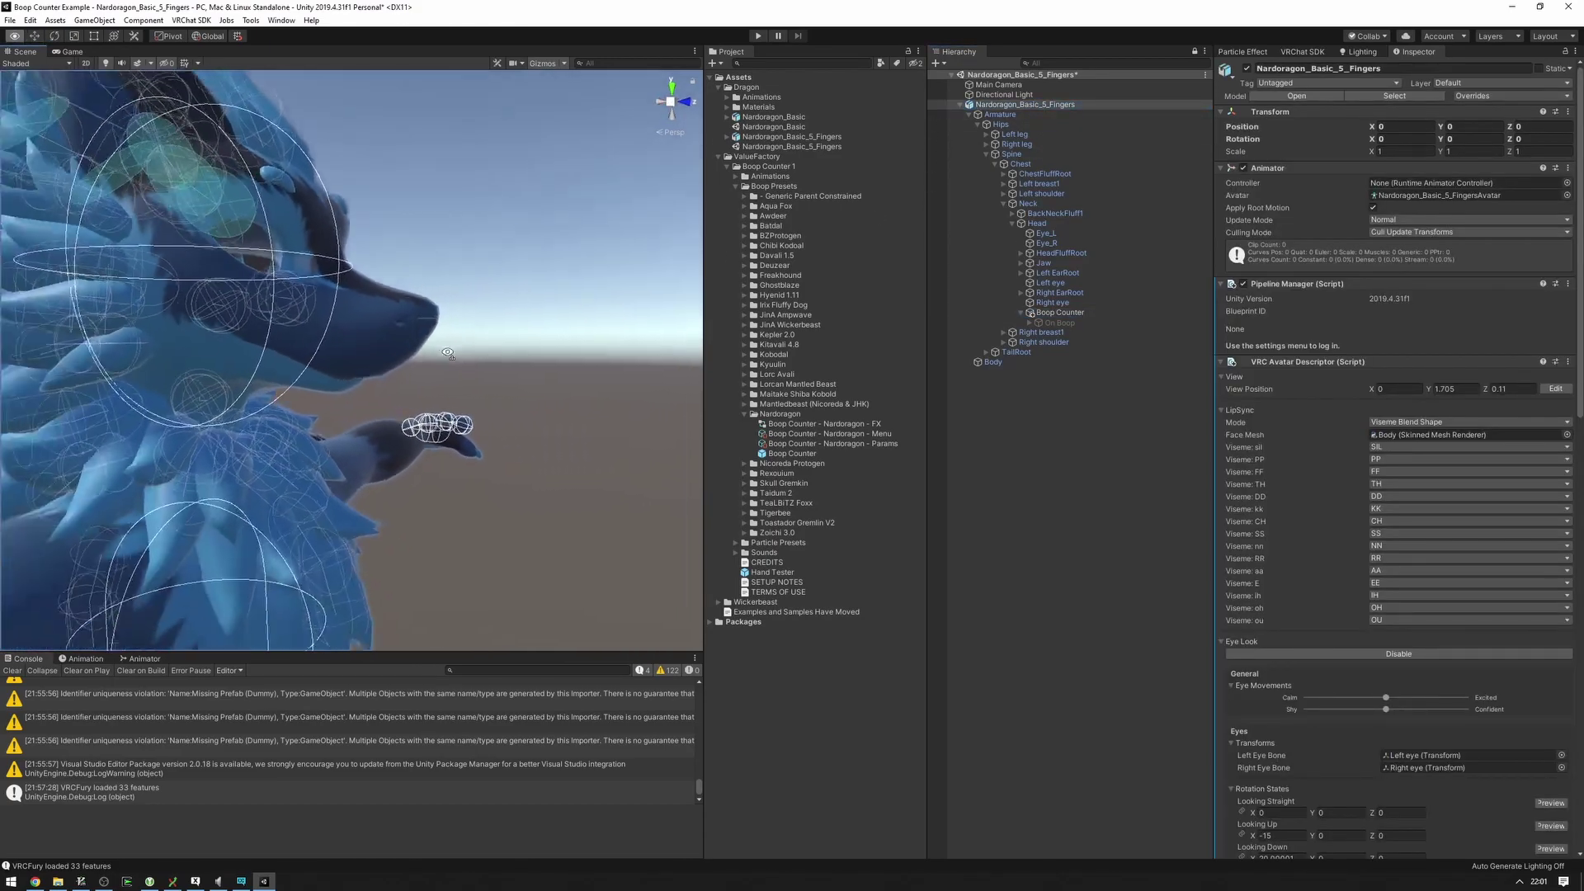
left_click(1073, 313)
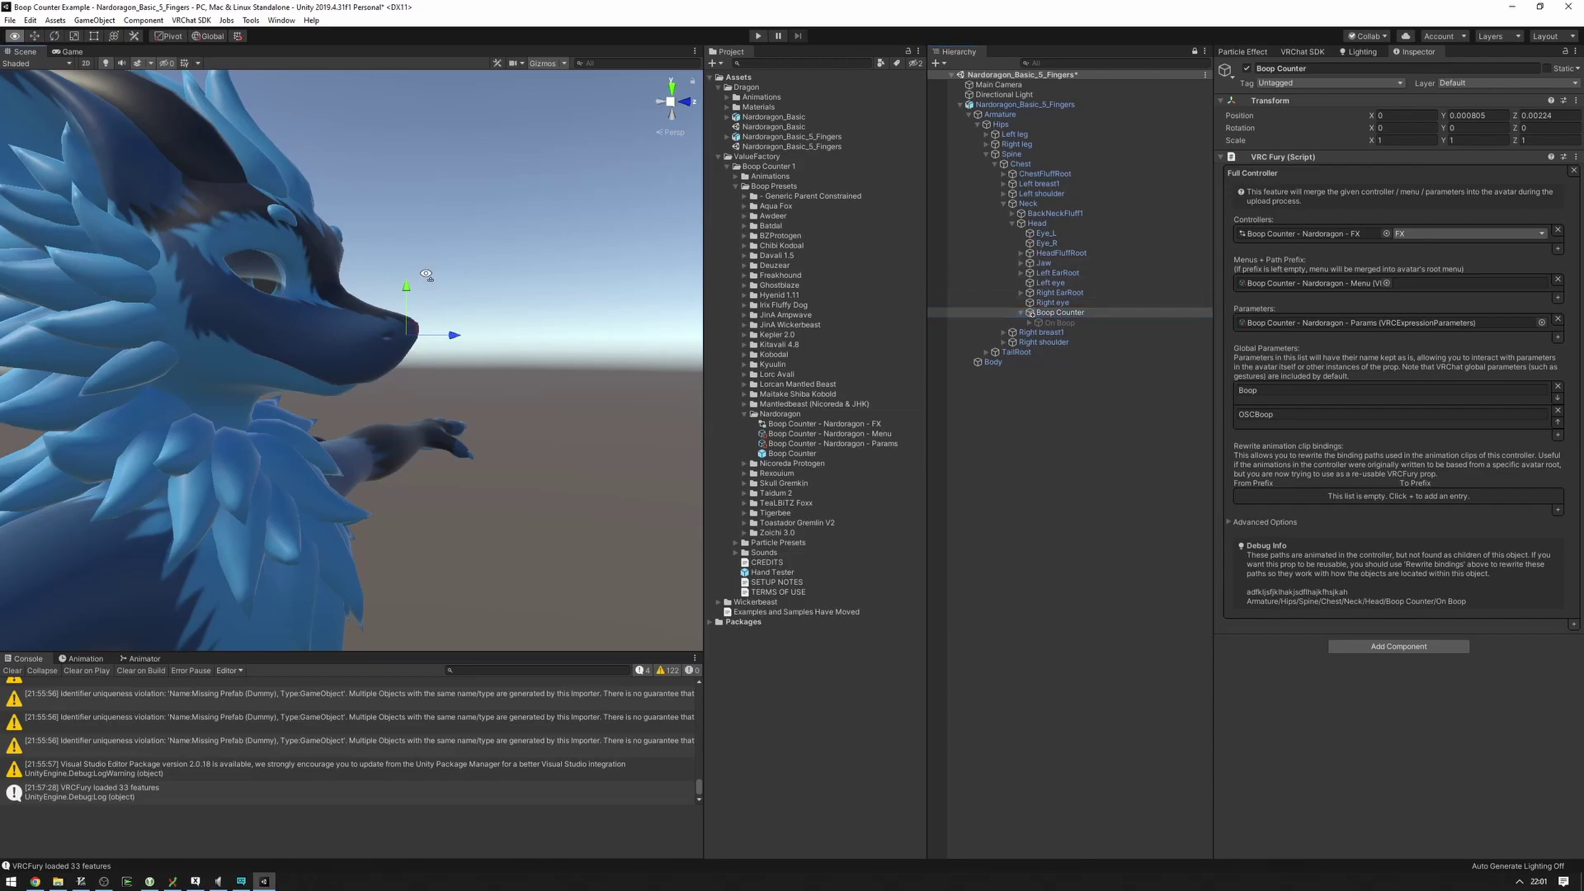
Step: Enable the On Boop object and place it just in front of the Nardoragon's nose, at about Y -1e-06 and Z 0.000181
left_click(1060, 322)
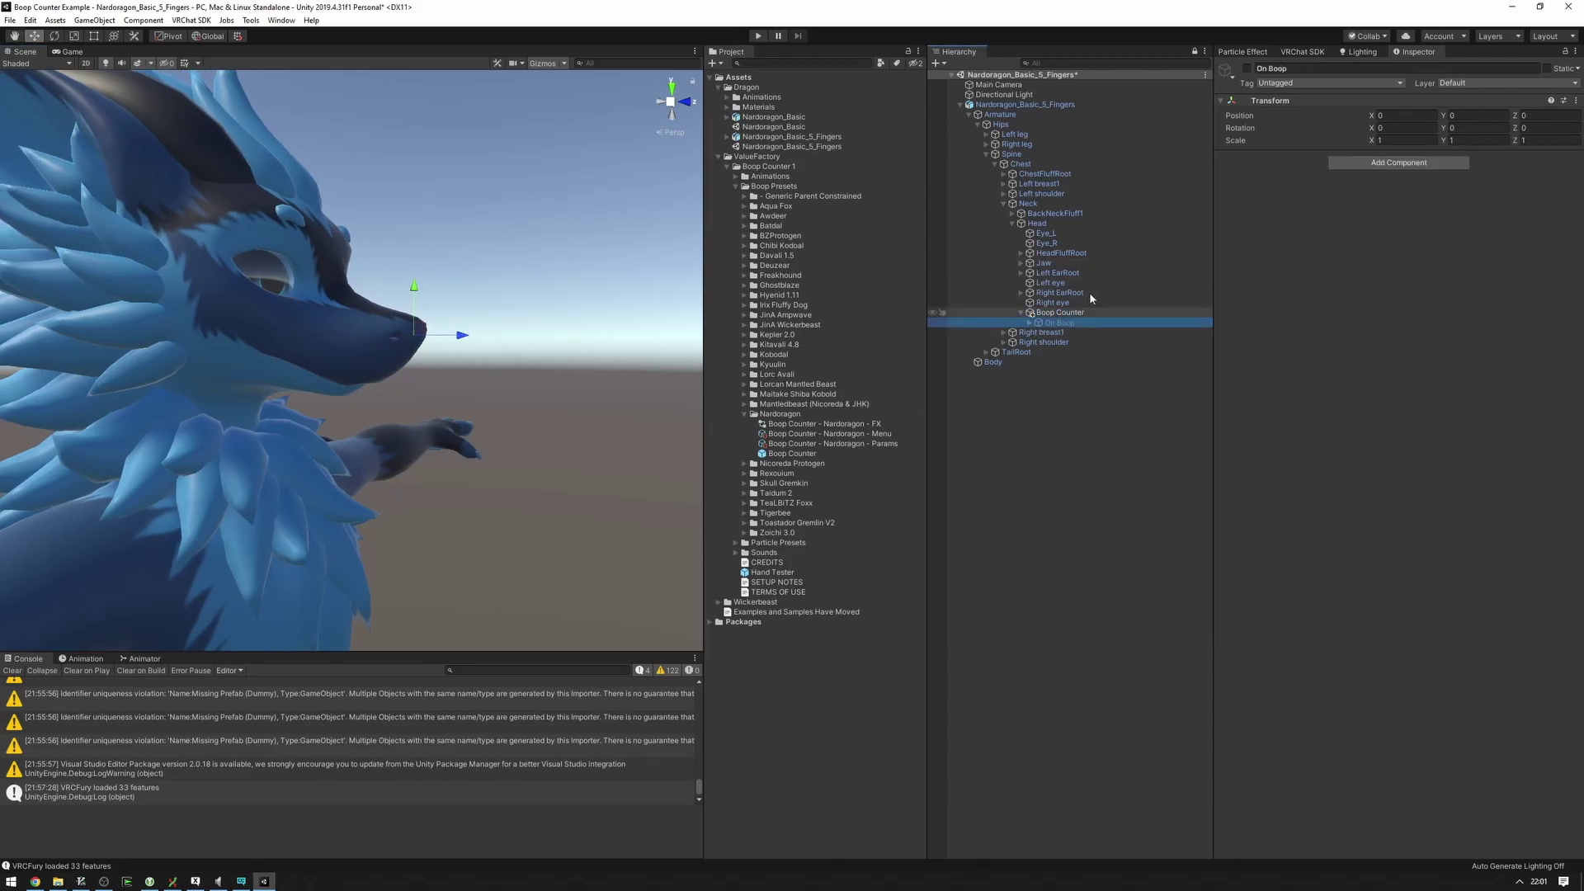
left_click(1246, 69)
key("w")
right_click_drag(481, 281, 559, 280)
left_click_drag(559, 282, 418, 329, "alt")
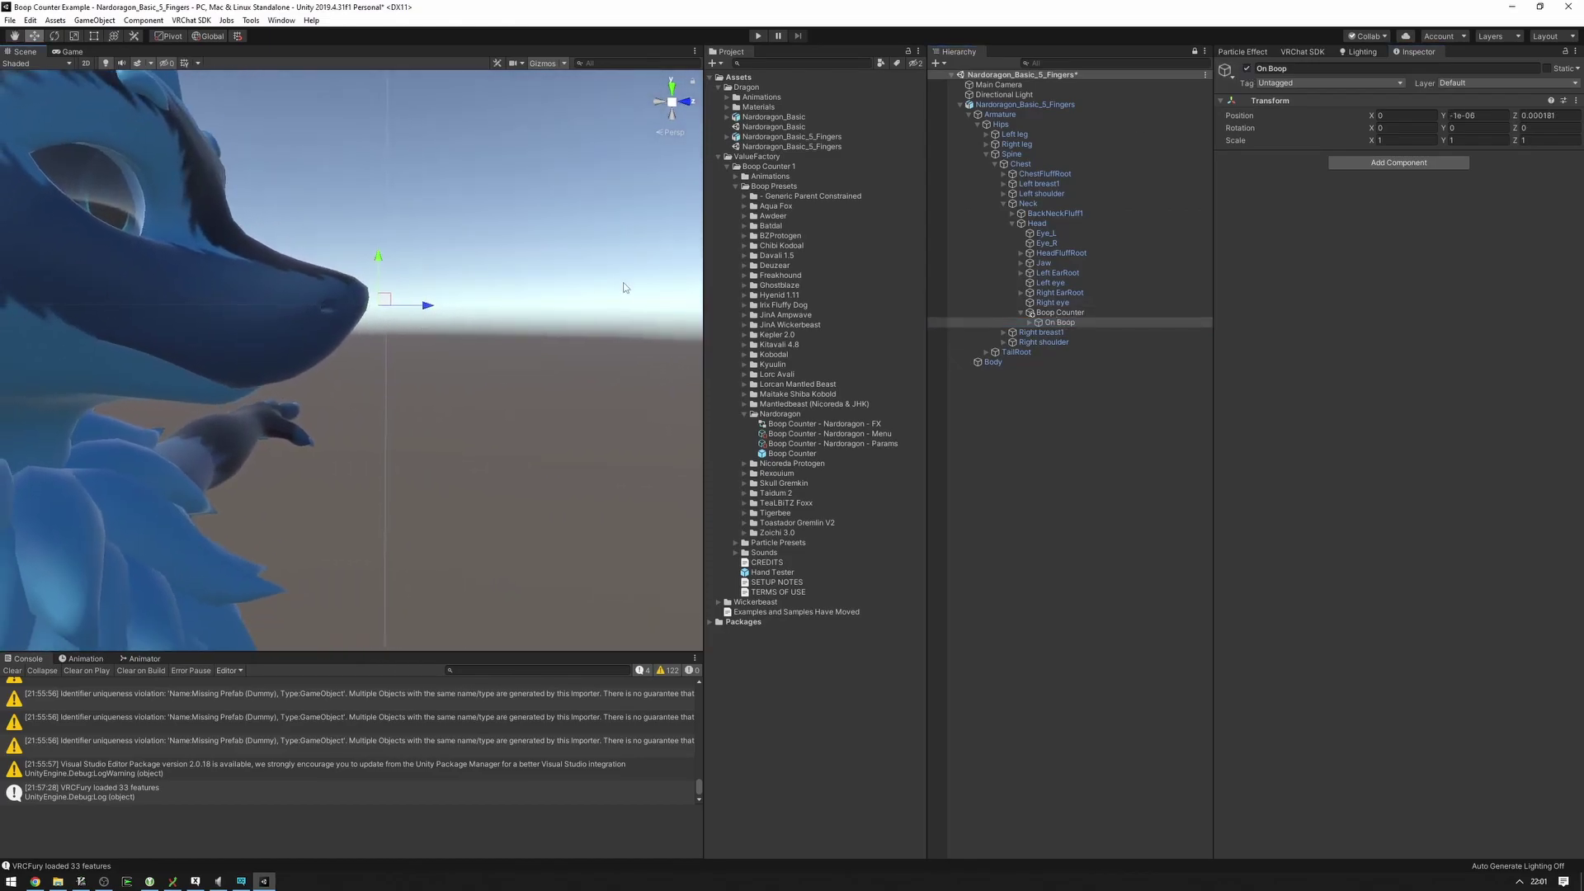
right_click_drag(379, 265, 429, 292)
left_click(1060, 312)
left_click_drag(429, 292, 213, 290, "alt")
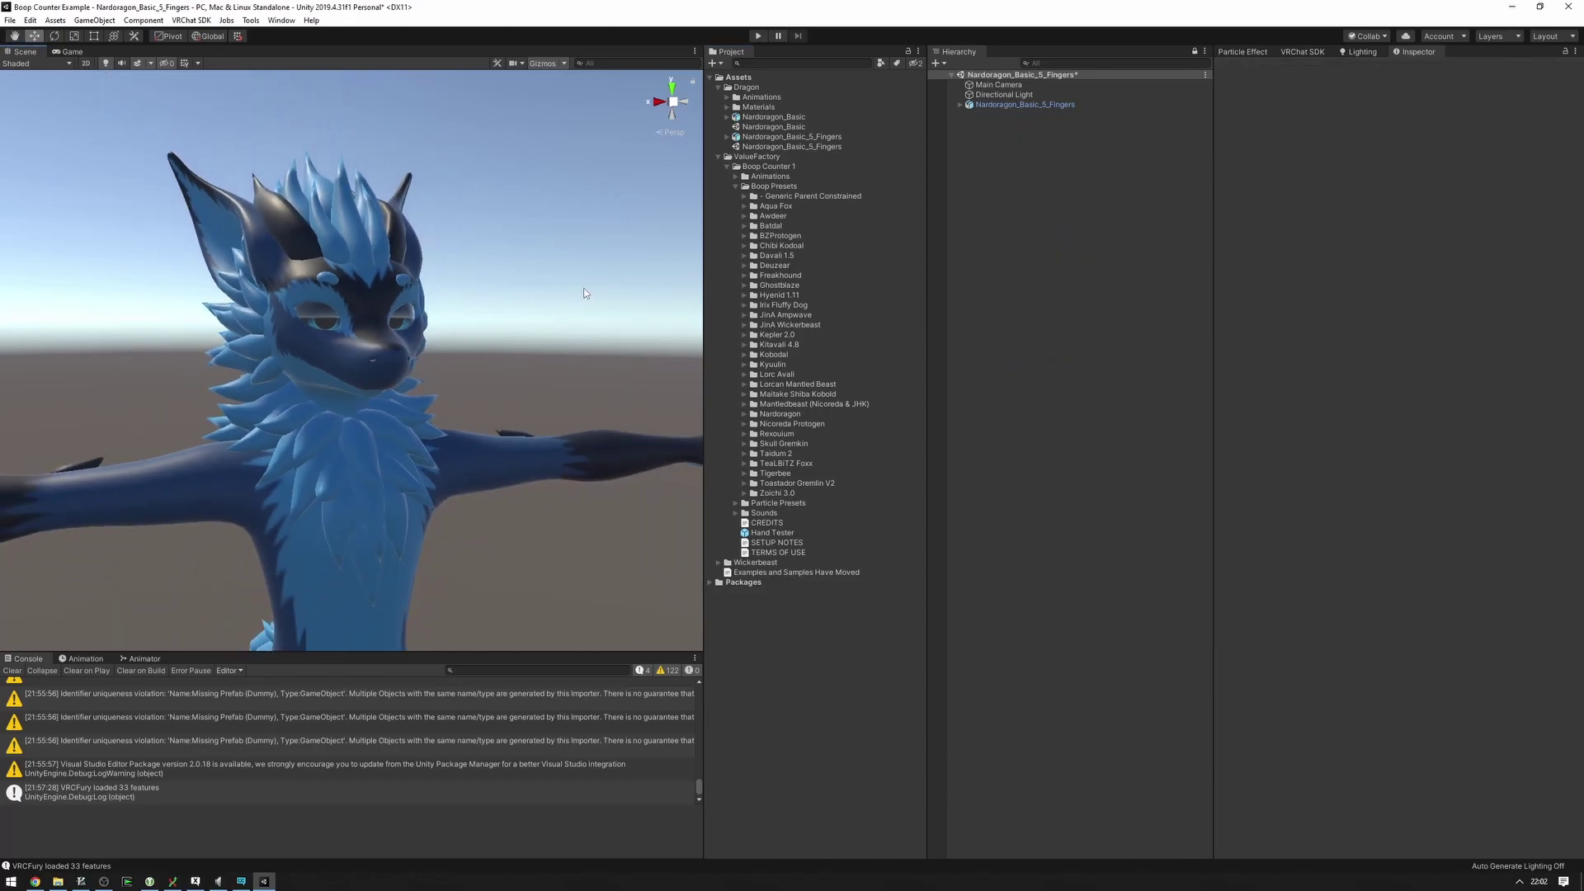
Step: Add the Boop Counter prefab from the Generic Parent Constrained preset as a direct child of the Nardoragon_Basic_5_Fingers avatar
left_click_drag(574, 278, 605, 279, "alt")
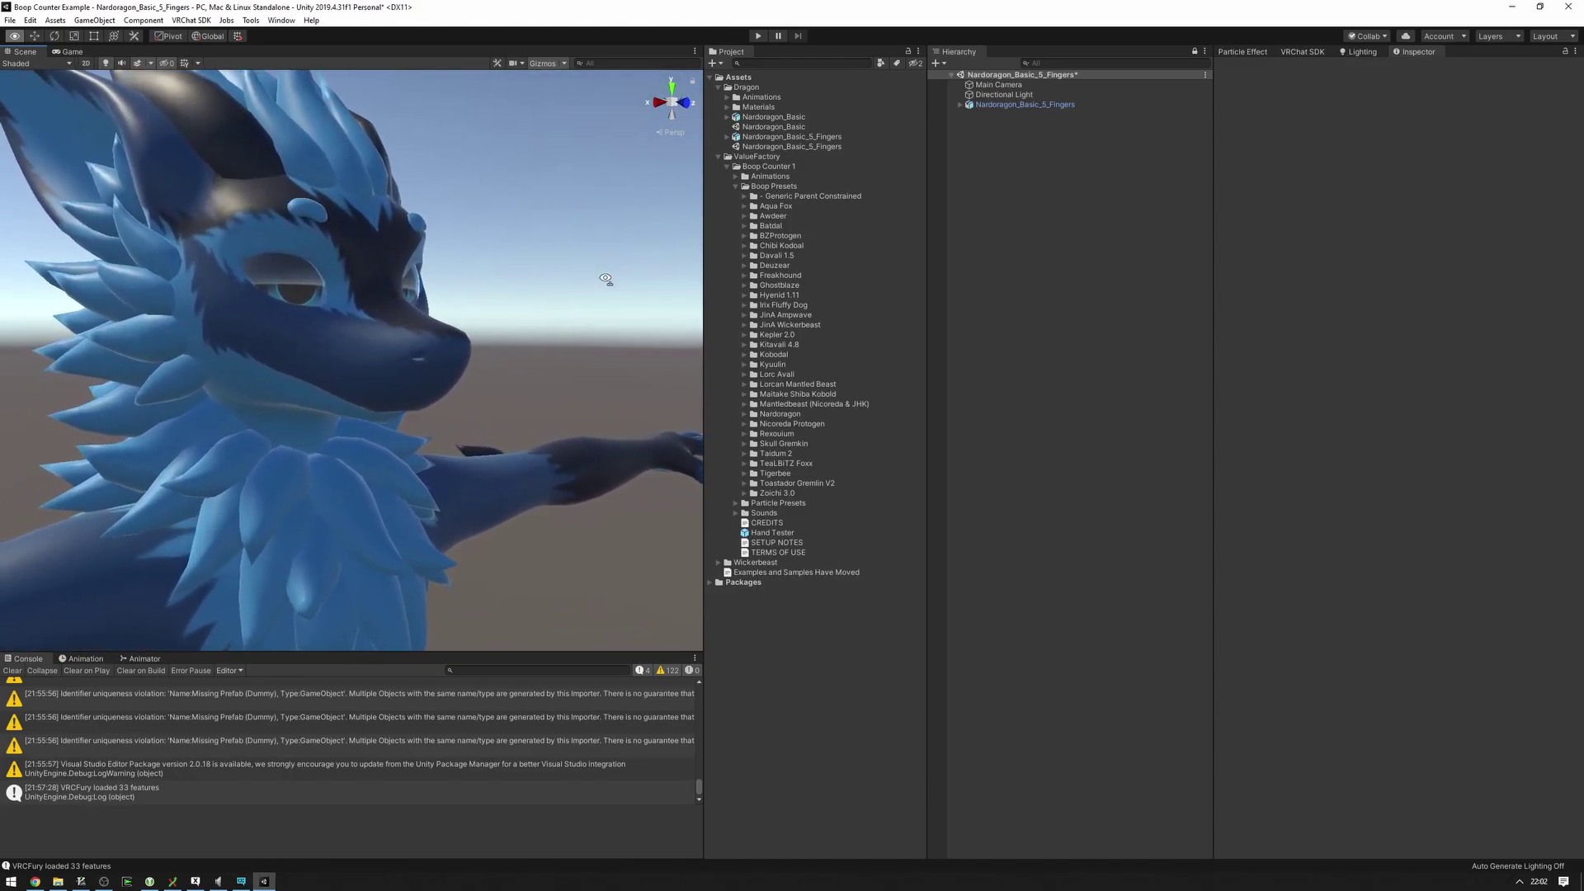
left_click(744, 196)
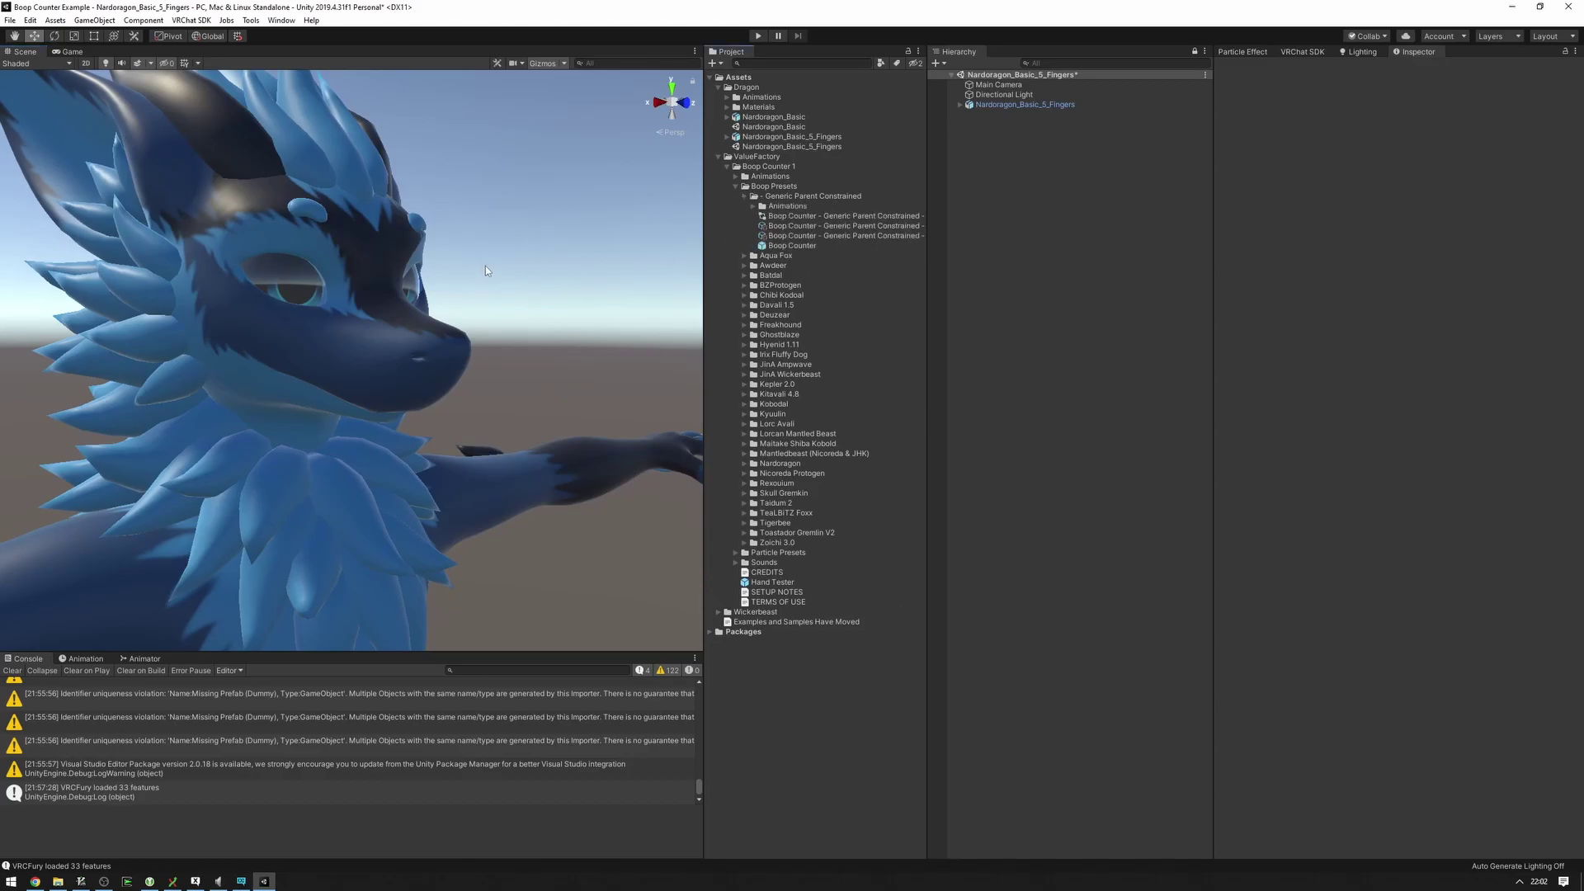
left_click_drag(485, 266, 532, 254, "alt")
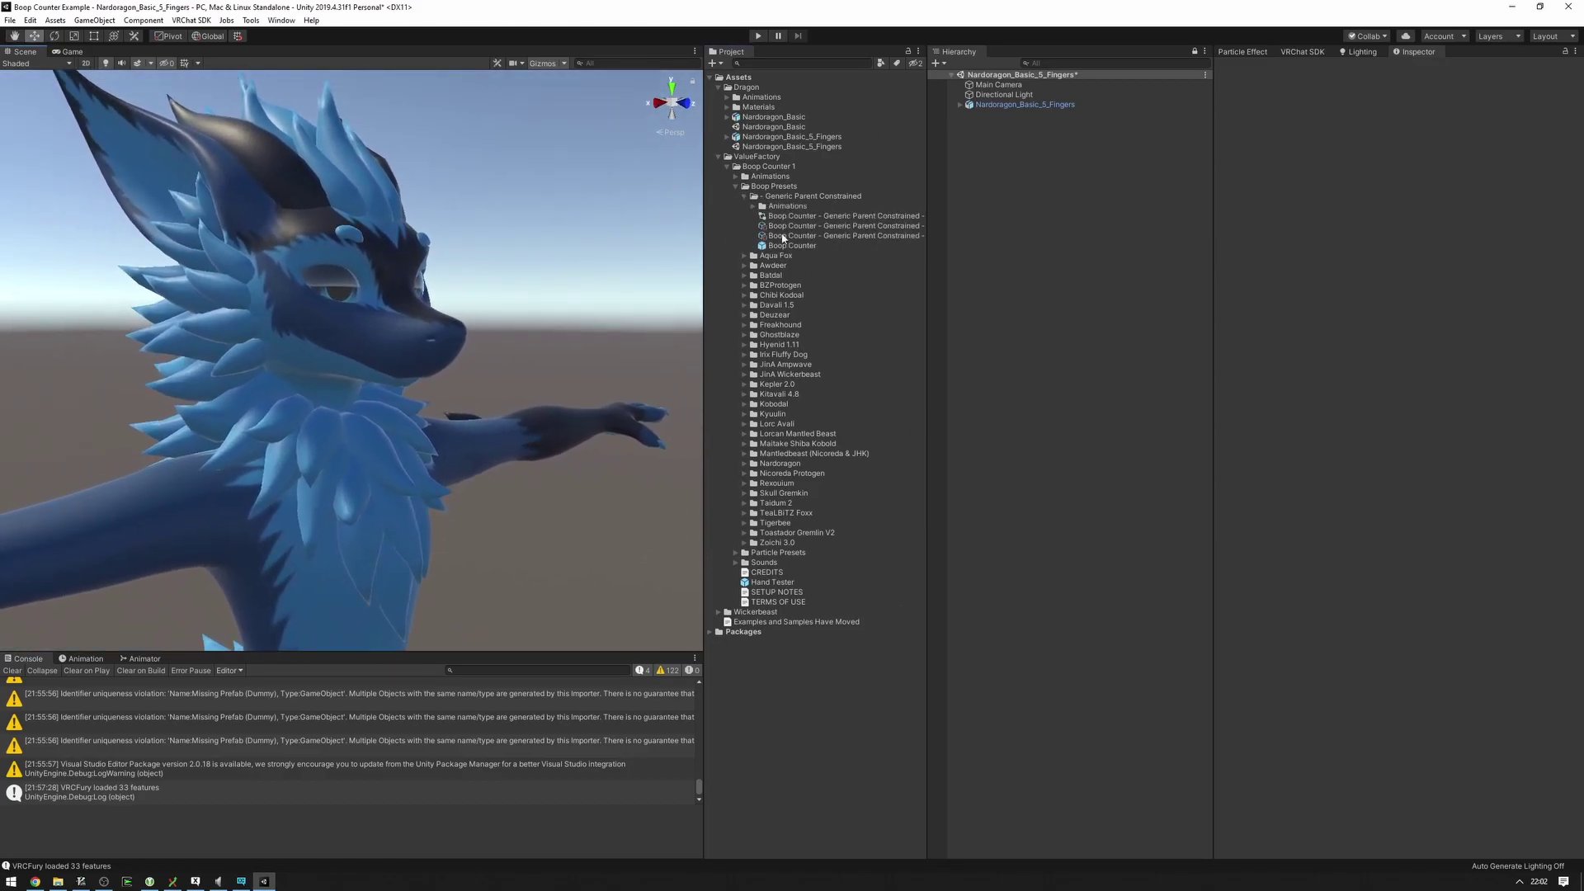
left_click_drag(768, 250, 940, 167)
left_click_drag(999, 105, 1001, 110)
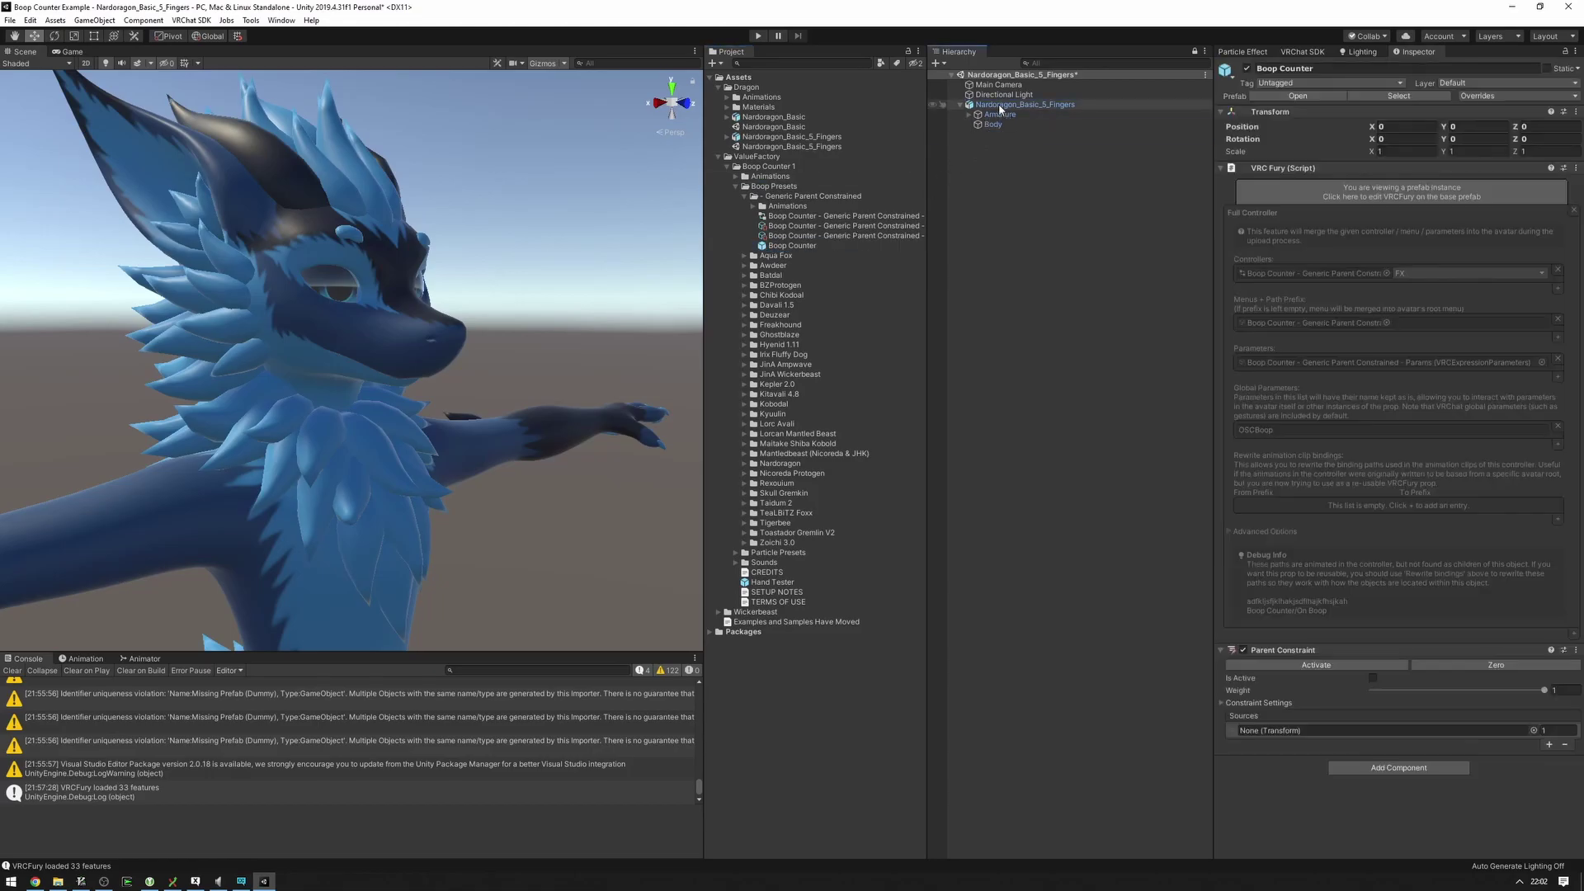
Step: View the whole avatar from the side to examine where the generic Boop Counter sits relative to the body
right_click_drag(484, 203, 485, 250)
key("s")
left_click_drag(485, 250, 582, 278, "alt")
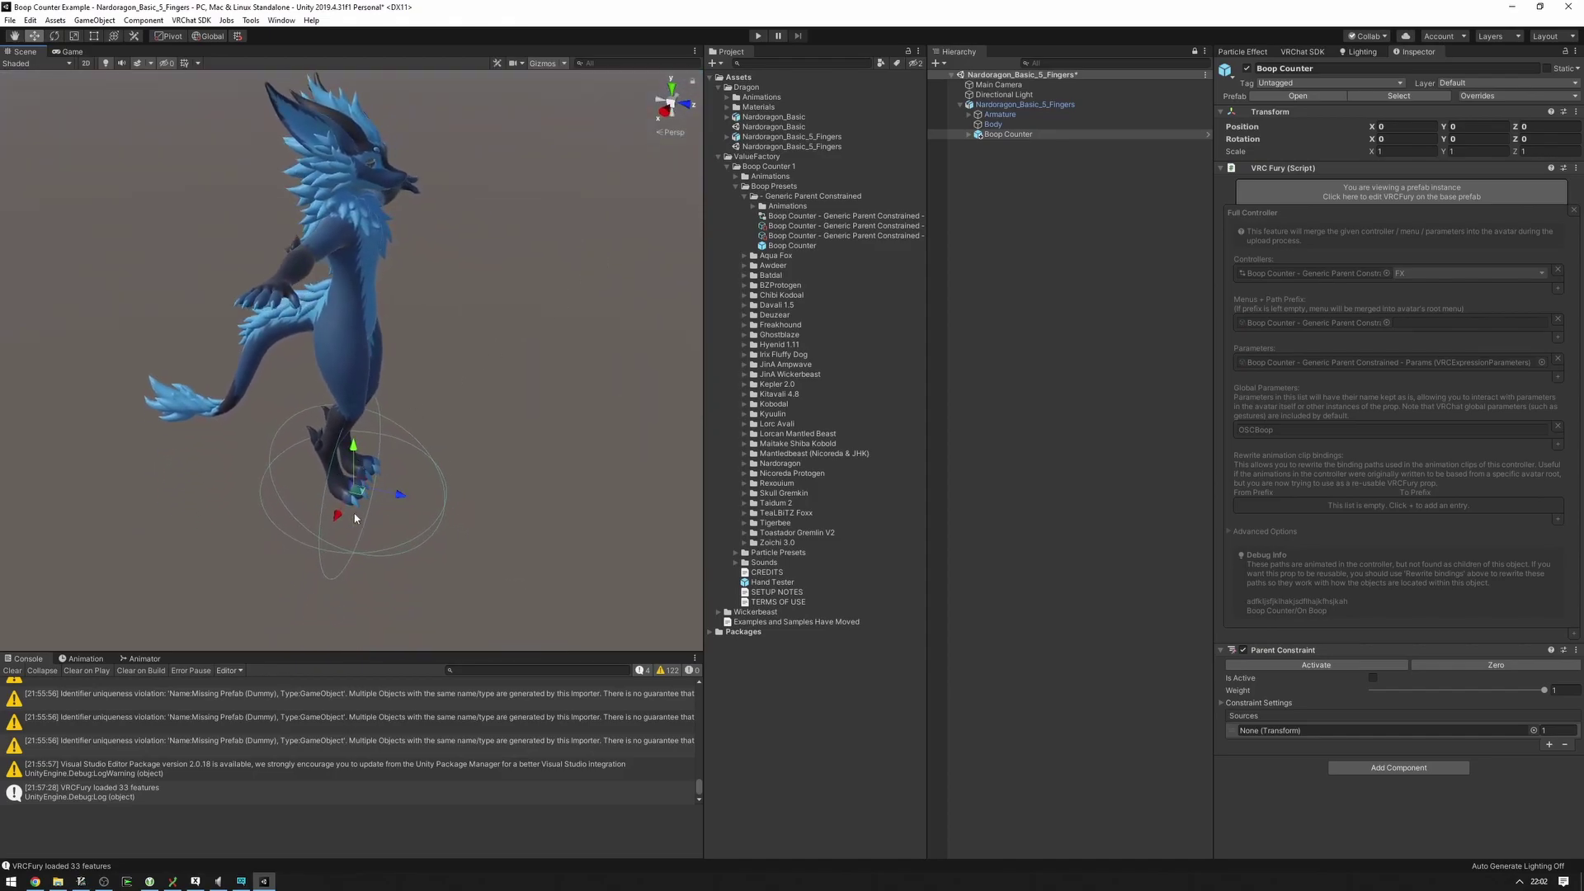
middle_click_drag(356, 493, 368, 479)
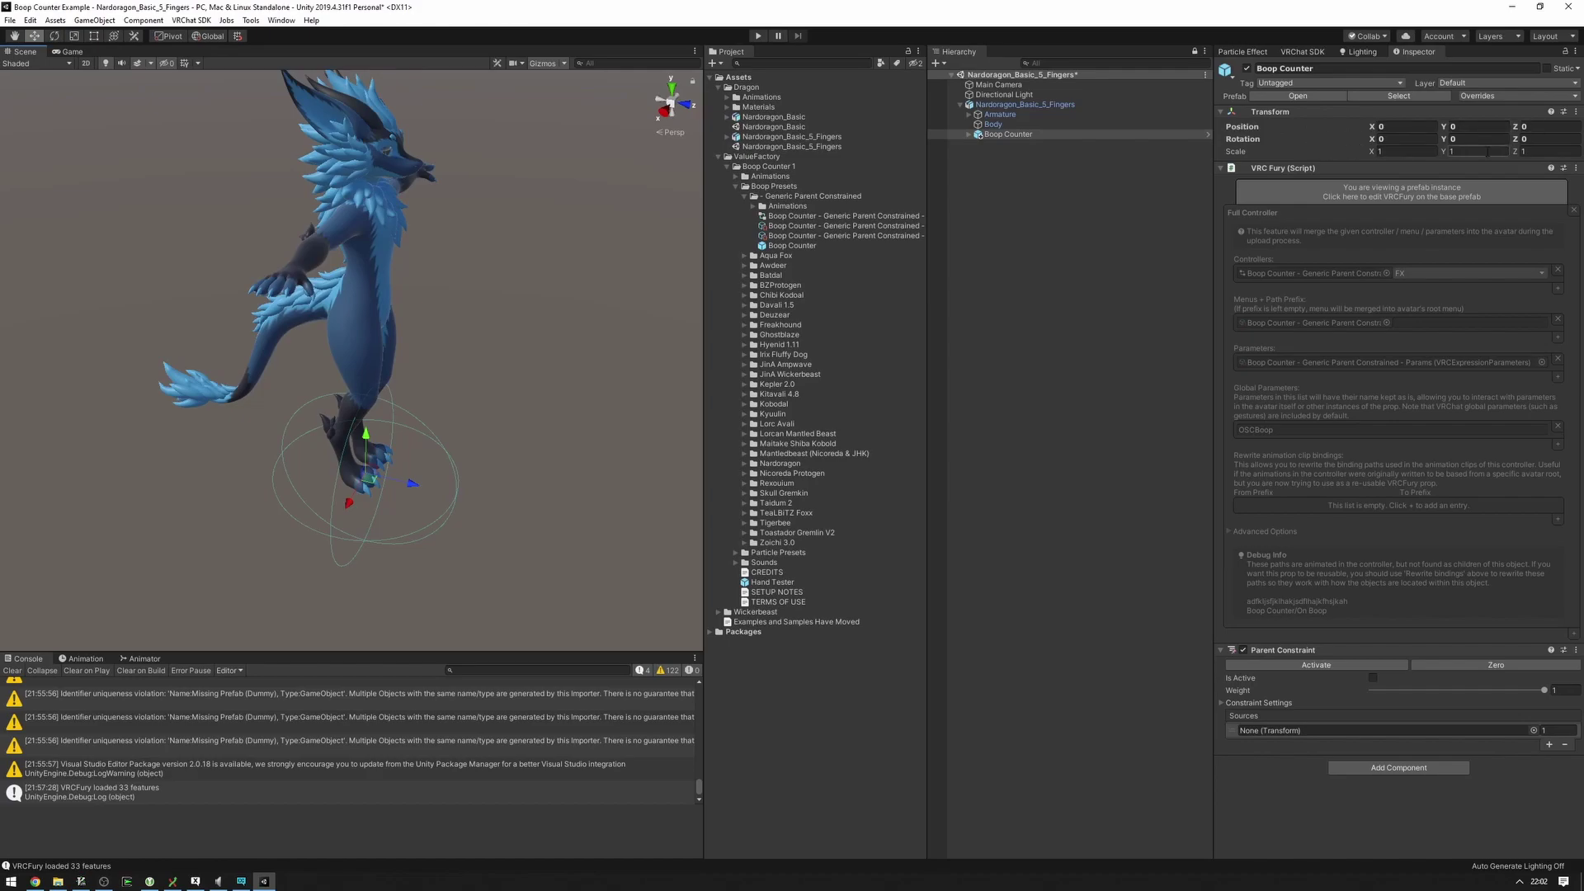
right_click_drag(415, 233, 444, 200)
left_click_drag(285, 273, 265, 256, "alt")
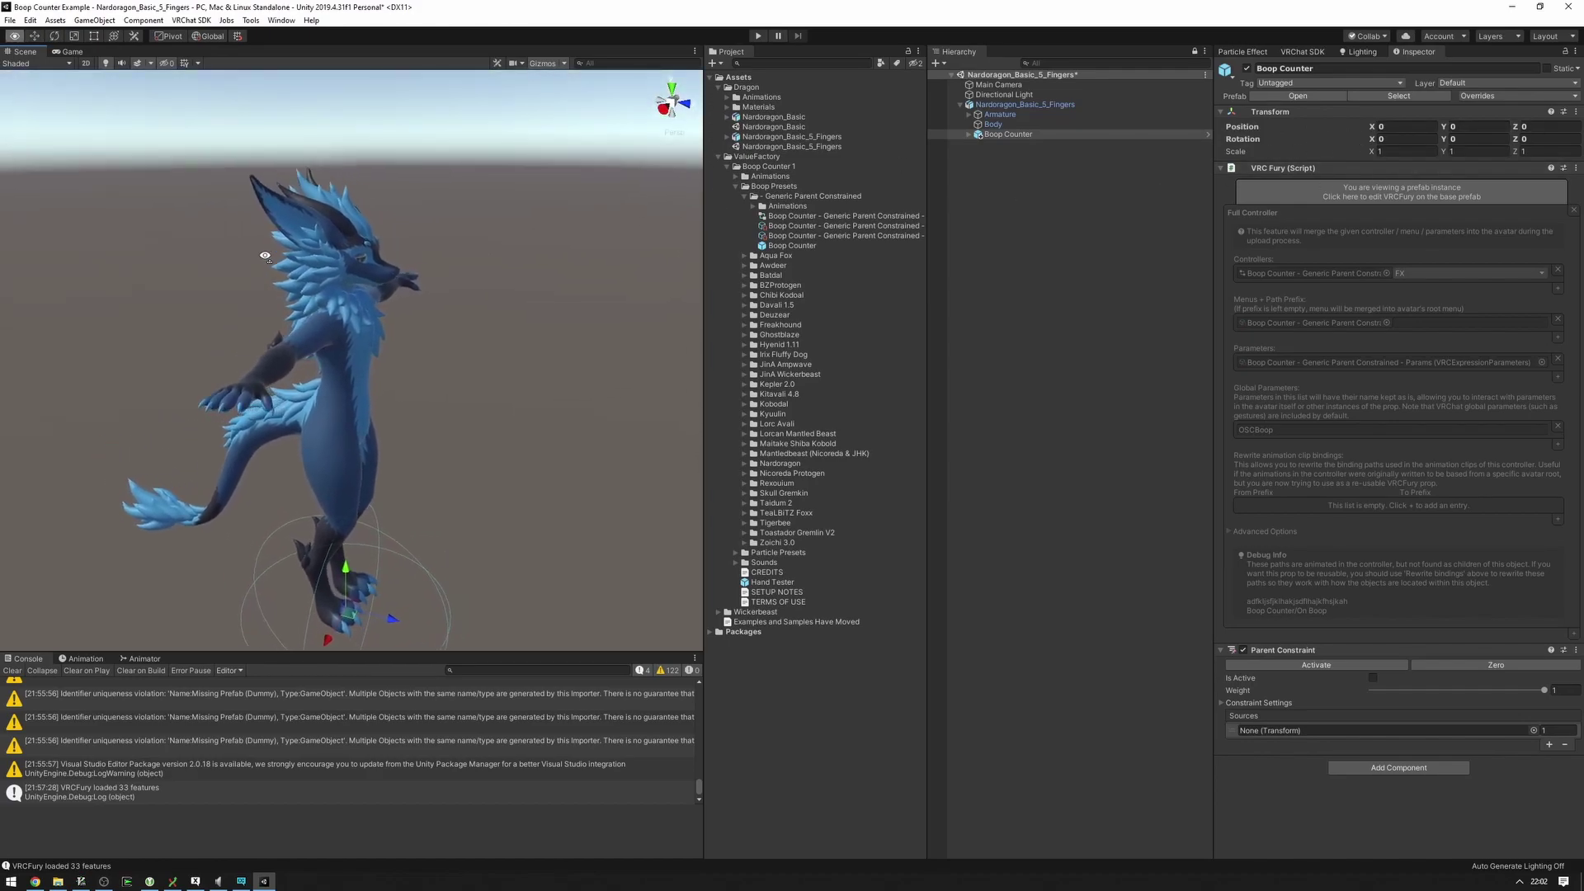
Step: Unpack the generic Boop Counter prefab on the Nardoragon avatar and expand it to show its child objects
right_click(1043, 135)
left_click(1072, 285)
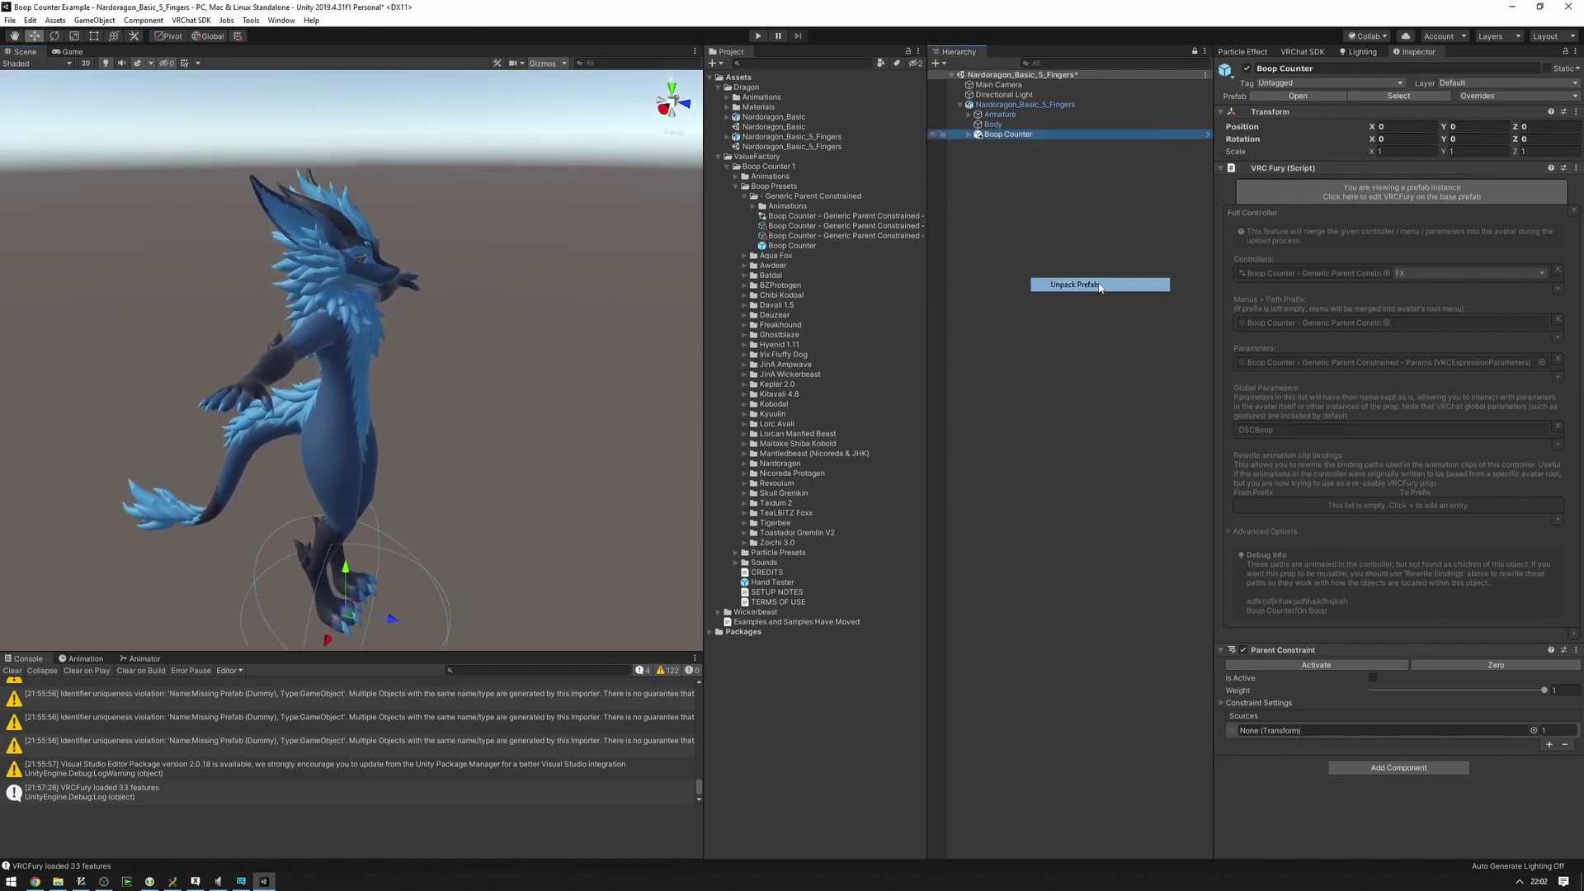
left_click_drag(437, 279, 350, 252, "alt")
left_click(971, 135)
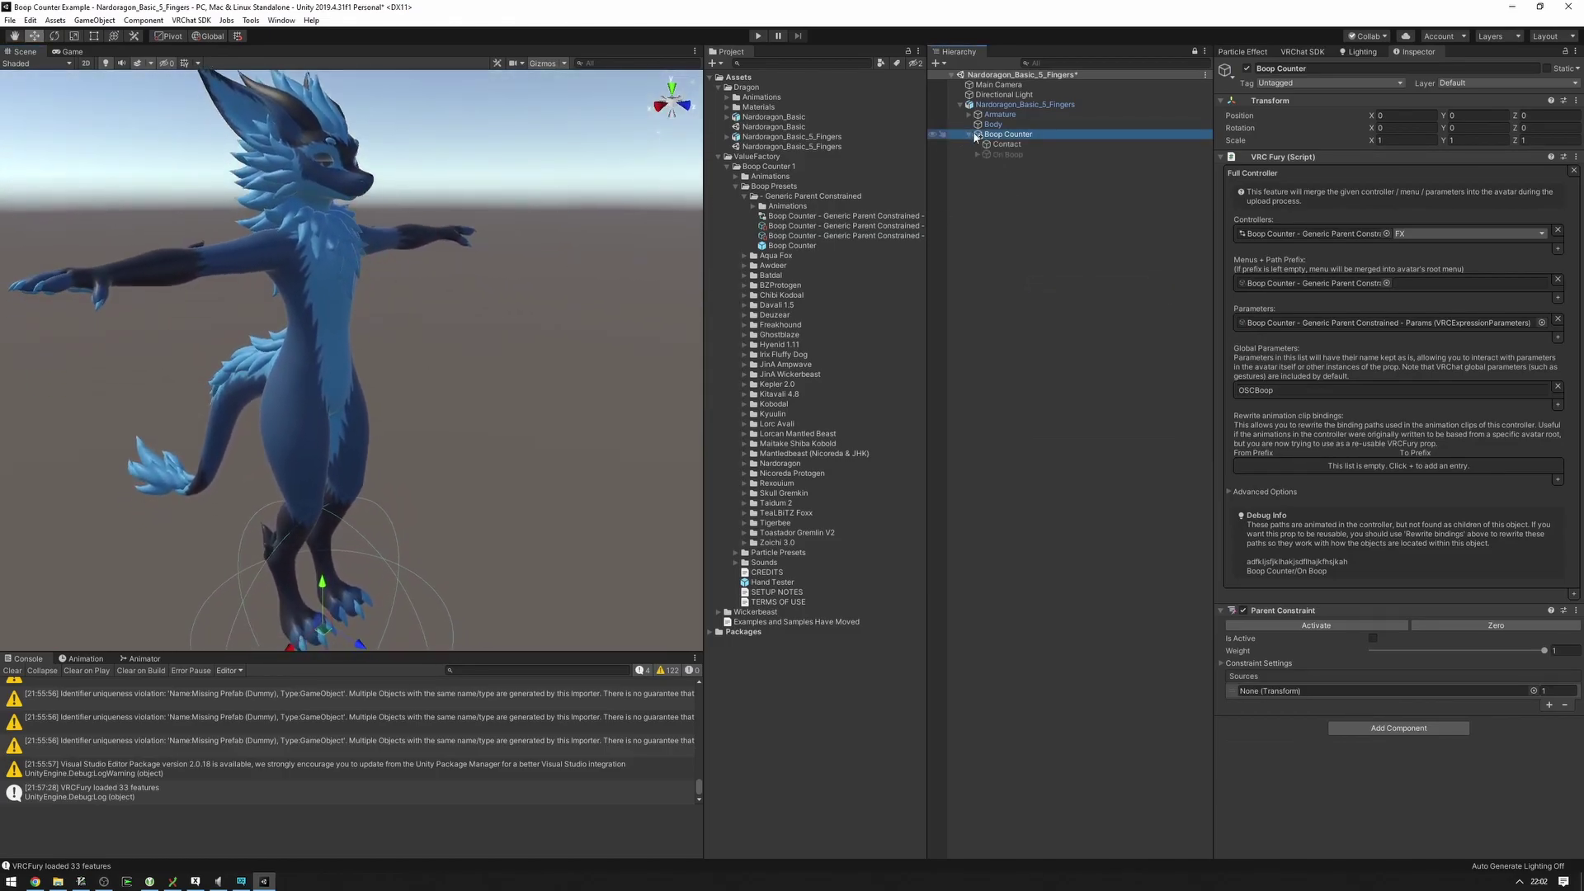
left_click_drag(467, 248, 584, 219, "alt")
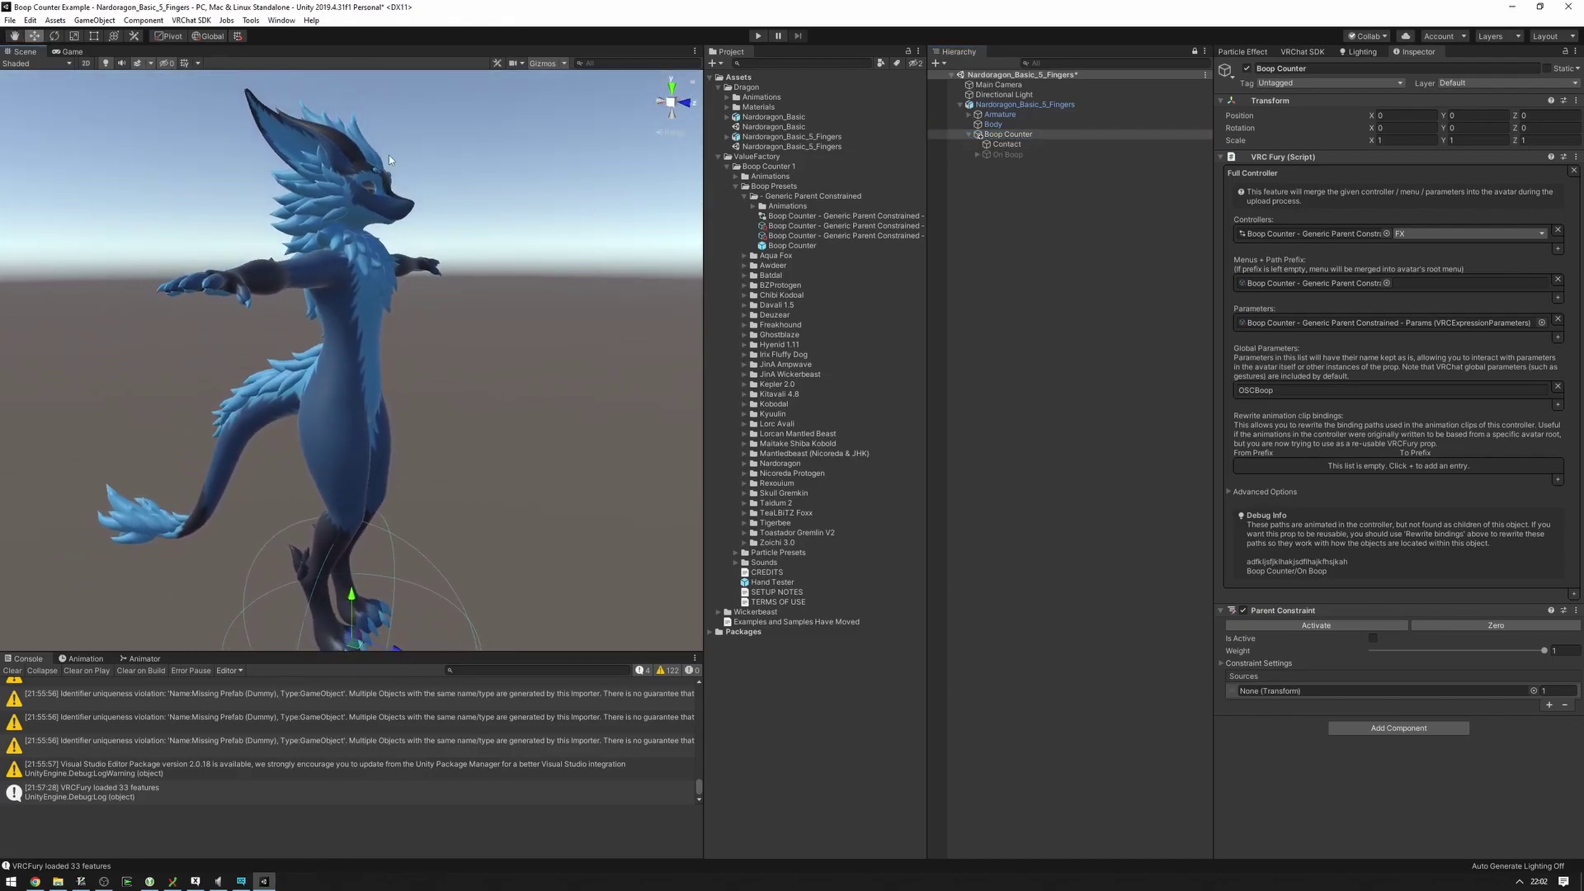
left_click_drag(388, 155, 569, 212, "alt")
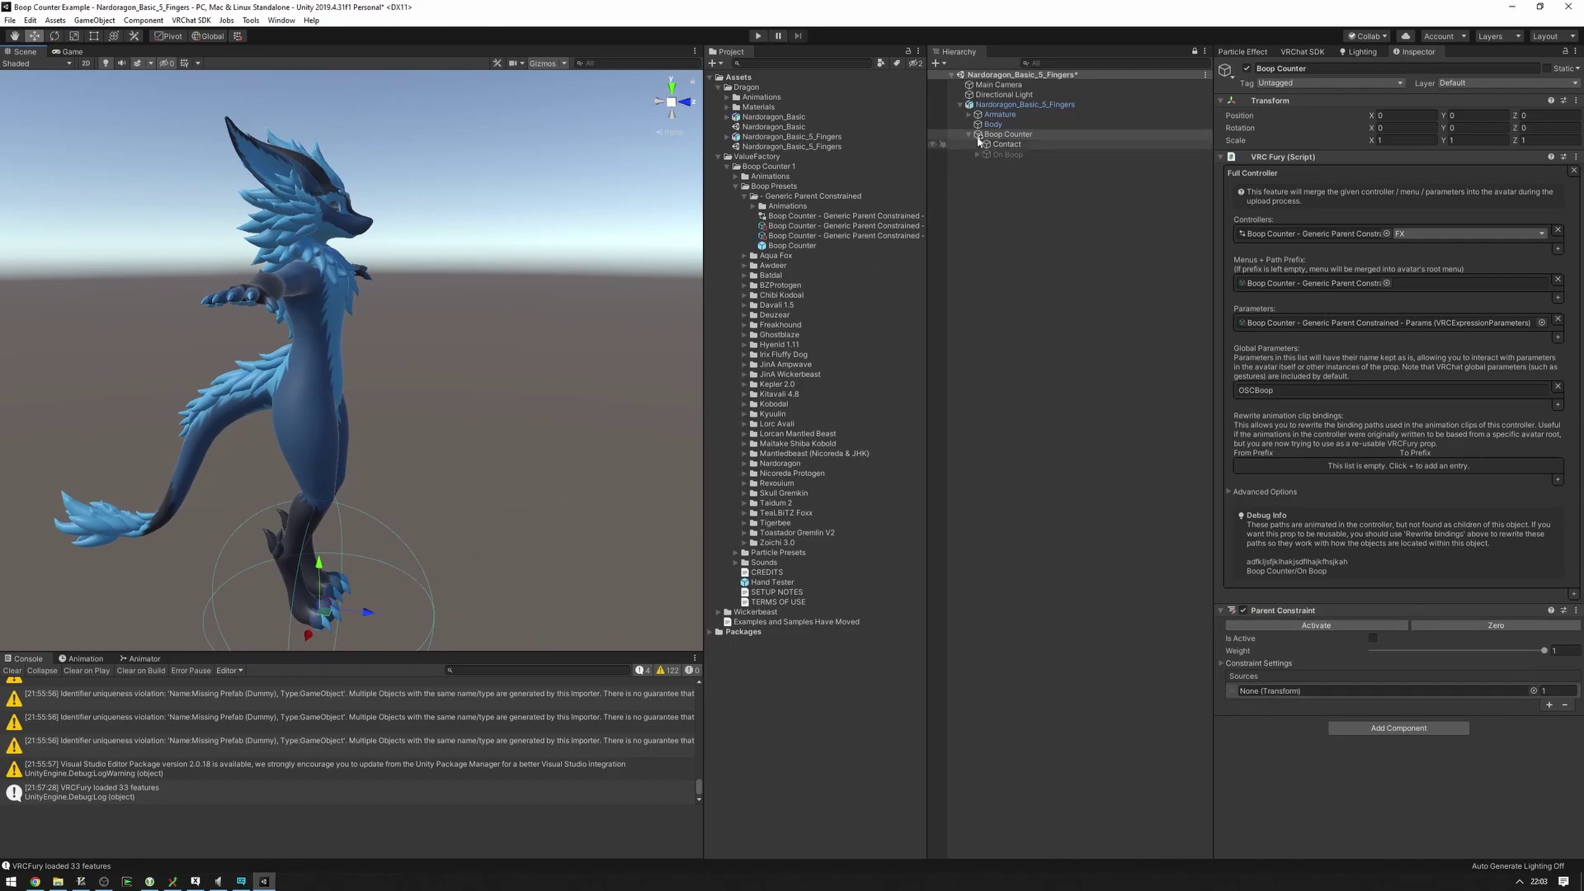
Step: Find the Head bone in the Nardoragon armature and assign it as the source of Boop Counter's Parent Constraint
left_click(969, 114)
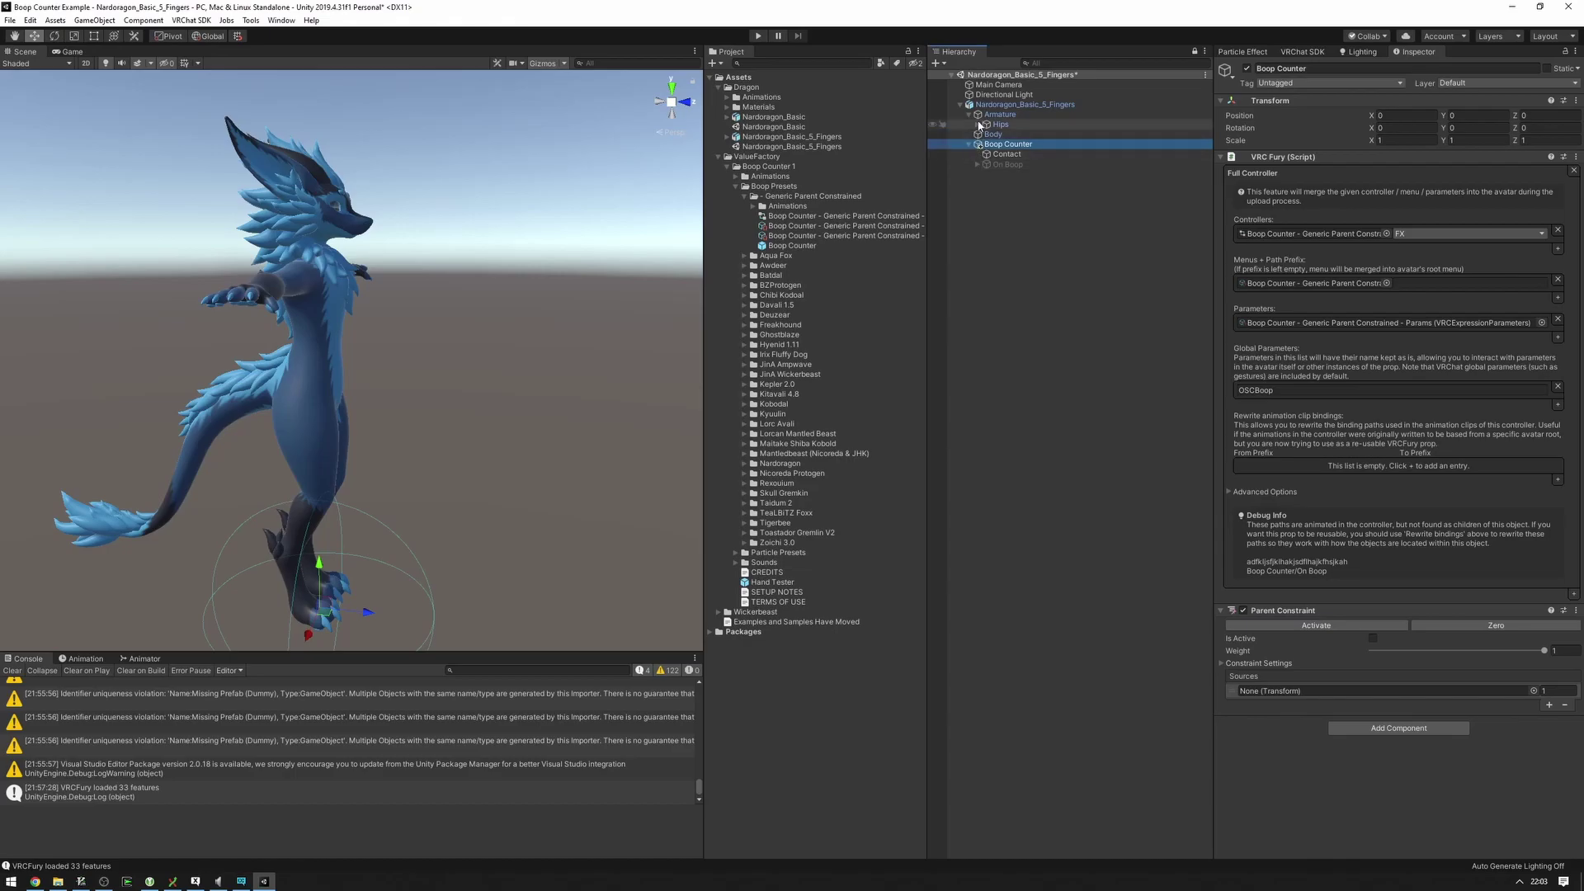
left_click(978, 123)
left_click(987, 153)
left_click(994, 164)
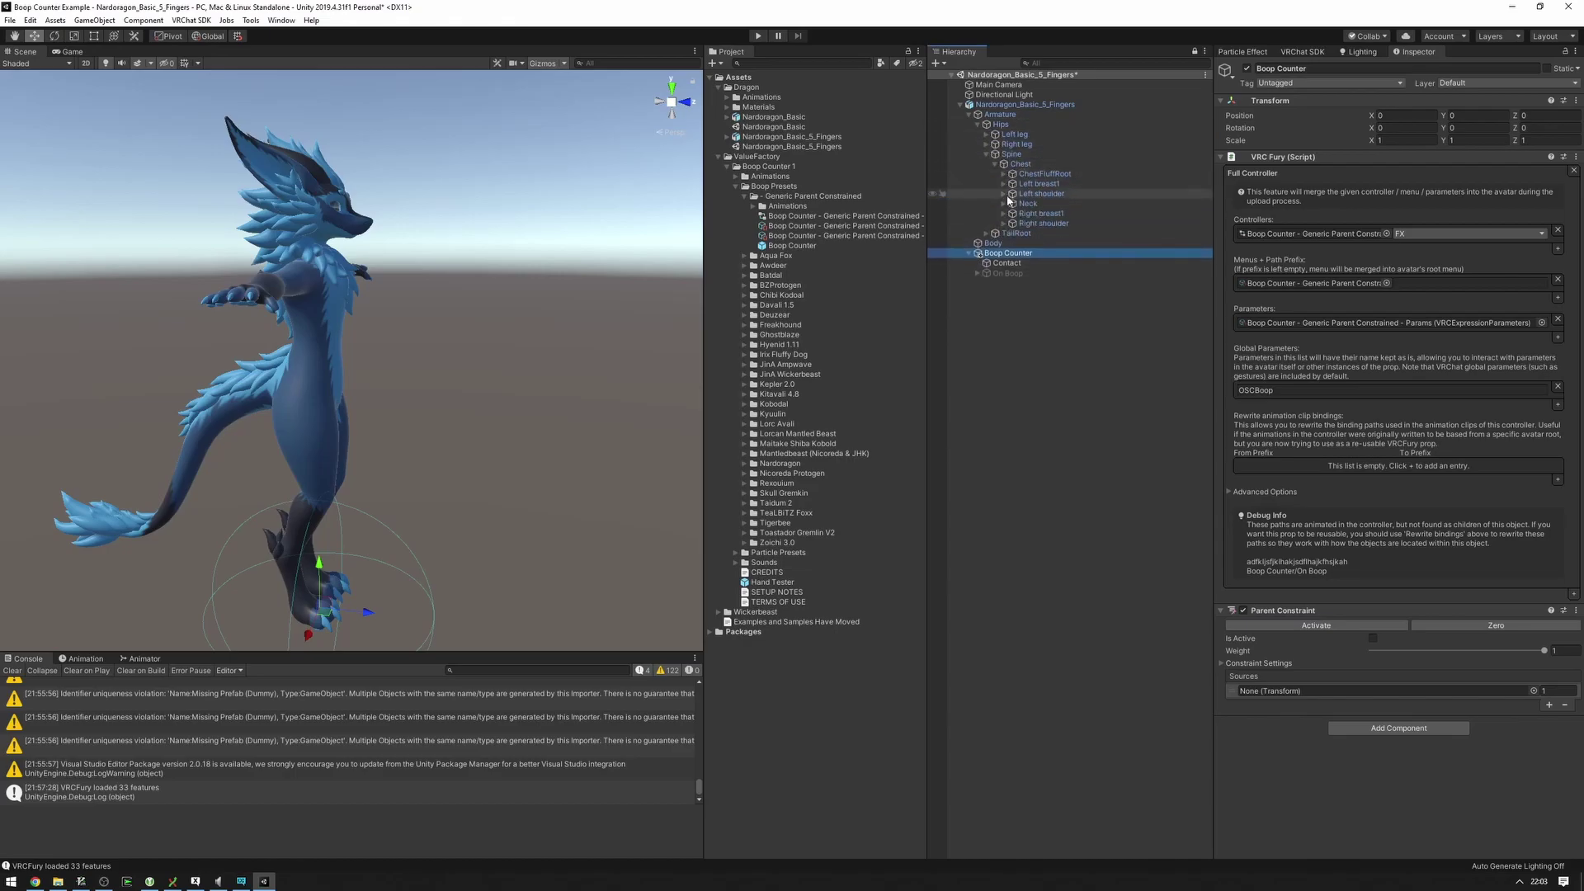
left_click(1003, 203)
left_click(1032, 226)
left_click_drag(1032, 230, 1287, 691)
Step: Move Boop Counter from the avatar's feet up to the tip of the nose, at about Y 1.6497 and Z 0.2031
right_click_drag(424, 452, 422, 479)
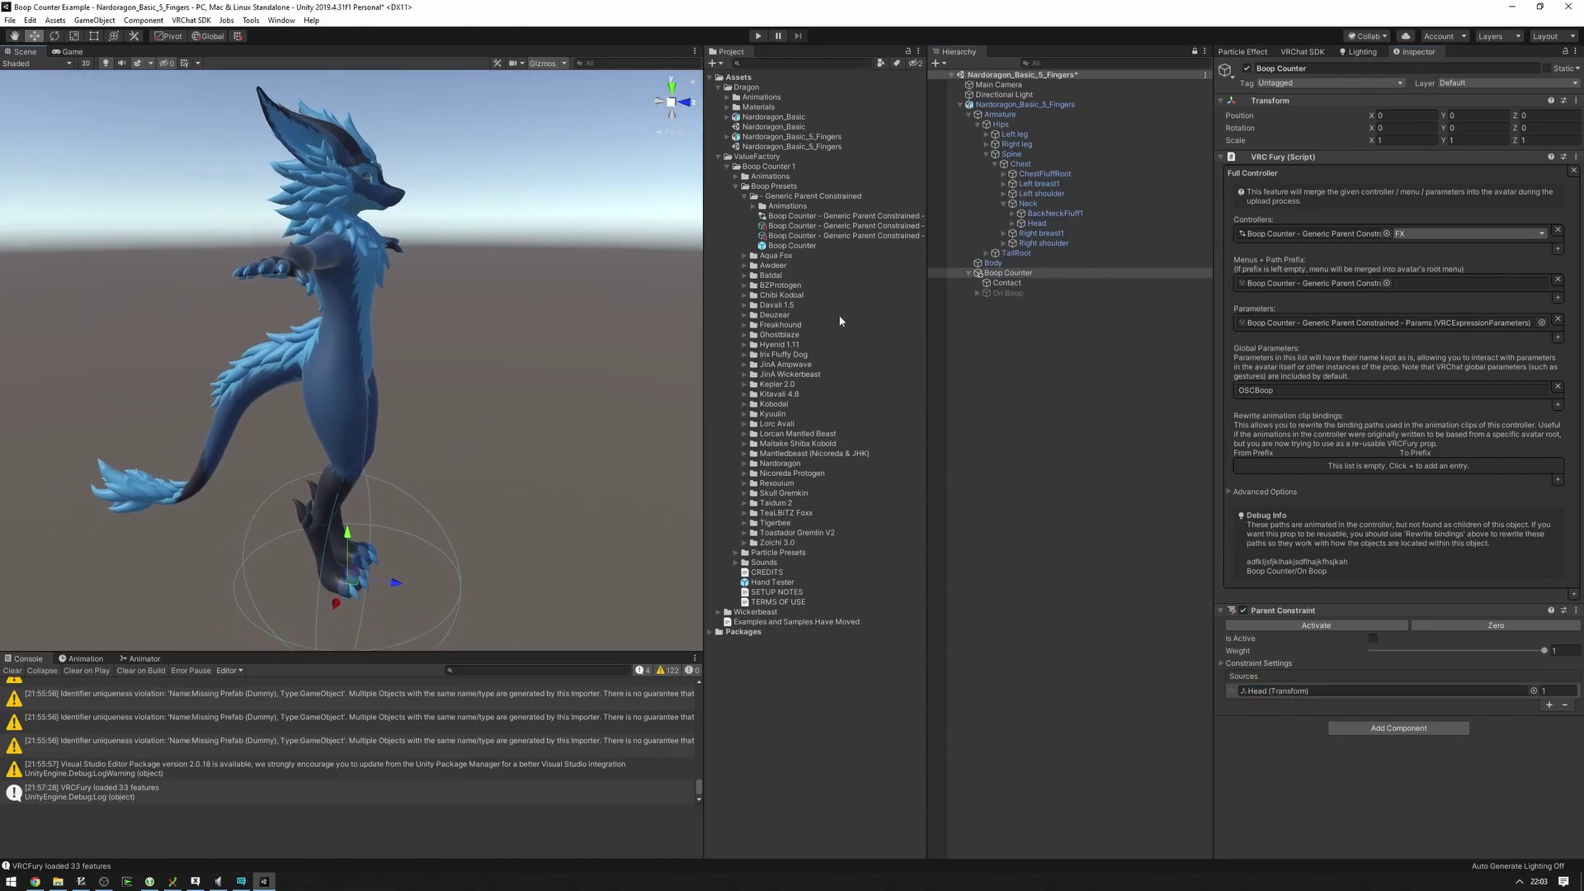
left_click_drag(346, 542, 467, 219)
right_click_drag(473, 239, 503, 185)
key("w")
left_click_drag(307, 340, 398, 285)
right_click_drag(397, 286, 359, 287)
Step: Scale the Contact object uniformly down to about 0.0566 so its sphere fits around the Nardoragon's nose
left_click(1028, 282)
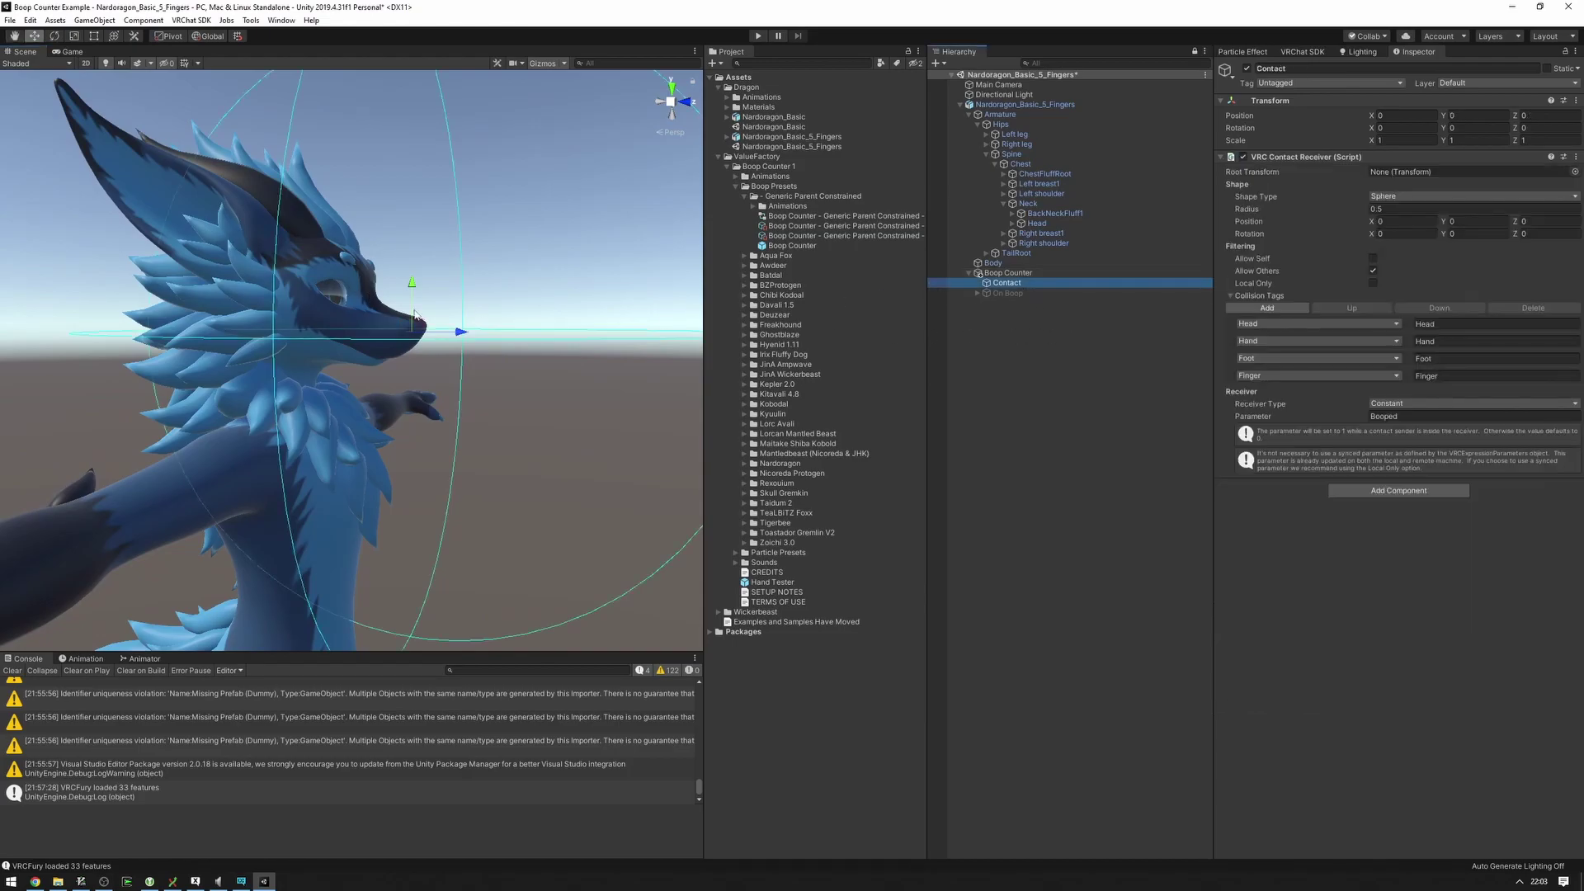
key("f")
right_click_drag(572, 303, 371, 343)
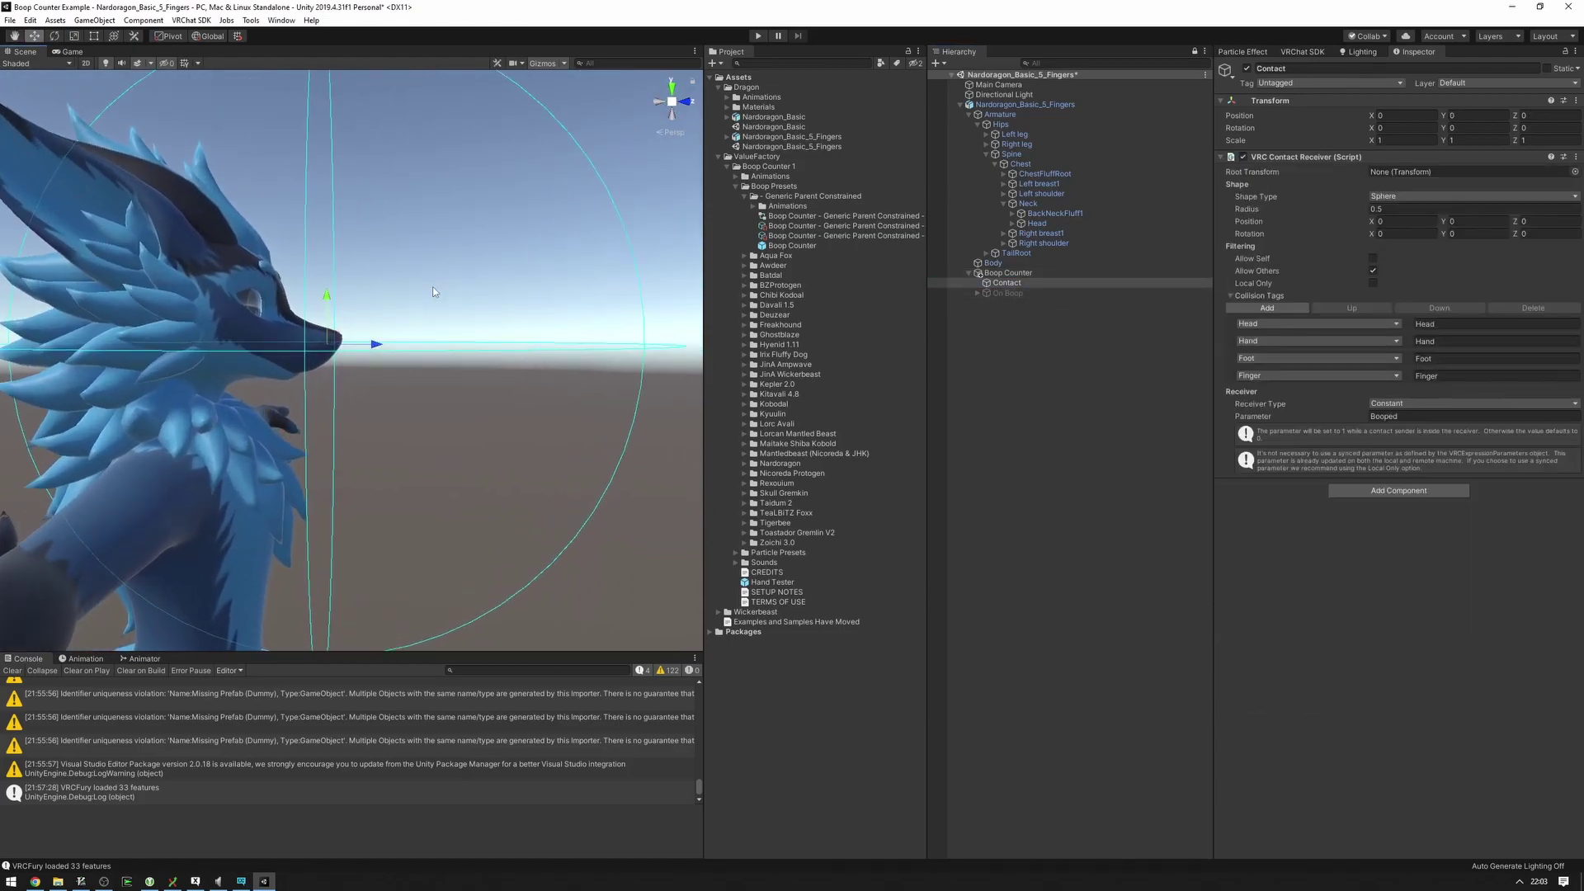
key("r")
key("w")
mouse_move(328, 344)
left_mouse_down()
mouse_move(422, 343)
mouse_move(326, 345)
left_mouse_up()
key("ctrl+z")
key("r")
key("w")
key("r")
left_click_drag(327, 346, 315, 387)
left_click_drag(310, 399, 308, 401)
key("w")
Step: Raise the Contact object slightly over the nose tip, to about Y 0.003
right_click_drag(320, 382, 377, 314)
key("q")
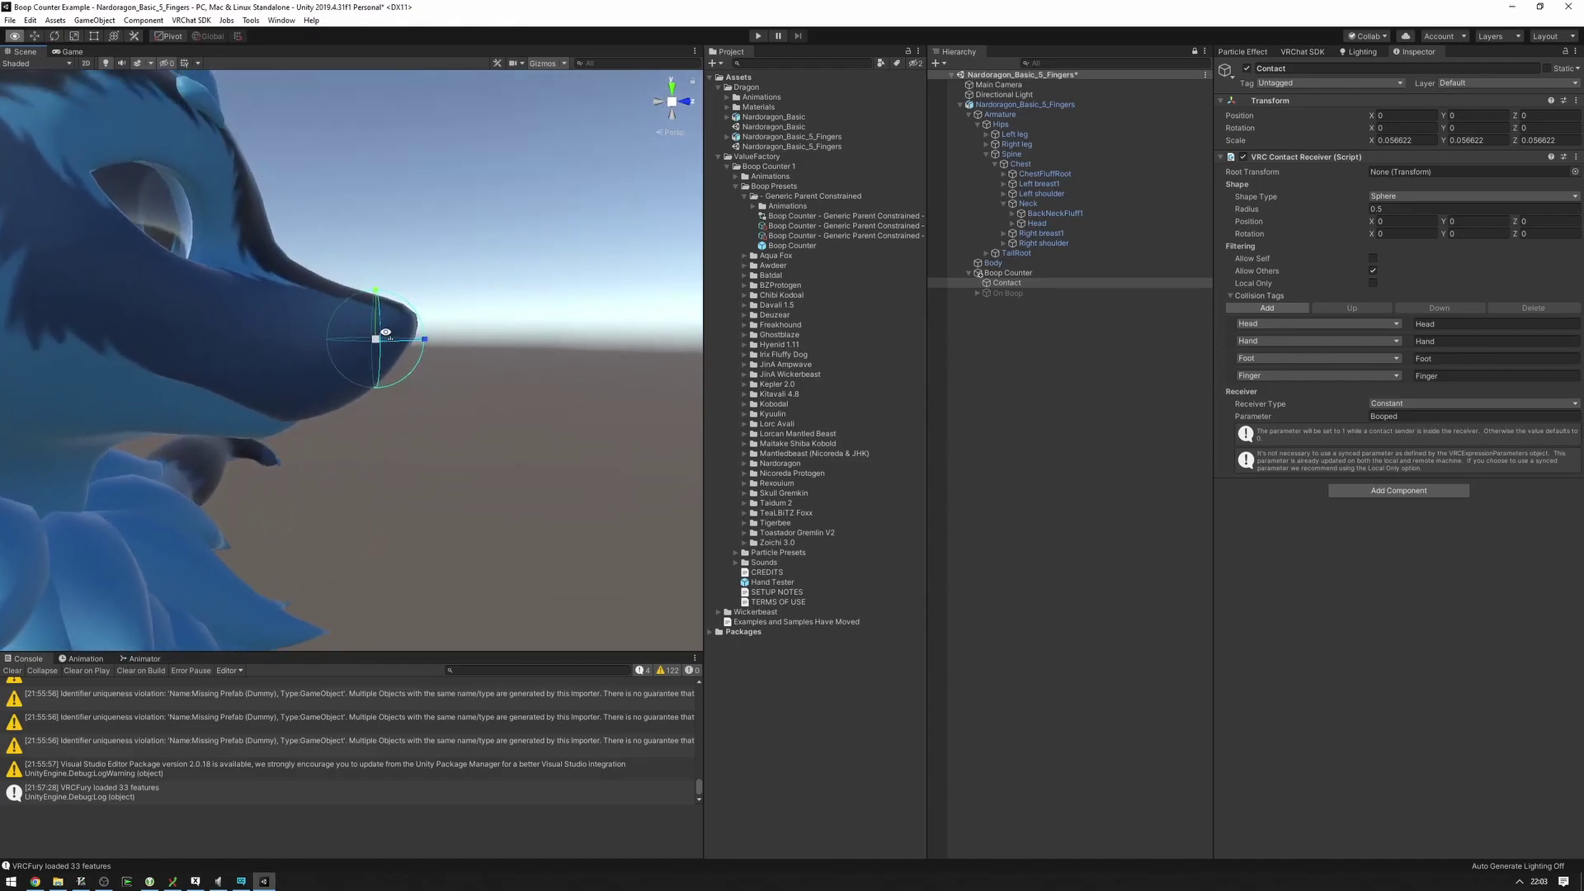
key("w")
left_click_drag(381, 297, 324, 294)
Step: Activate the Parent Constraint on Boop Counter at its position on the nose
left_click(1014, 273)
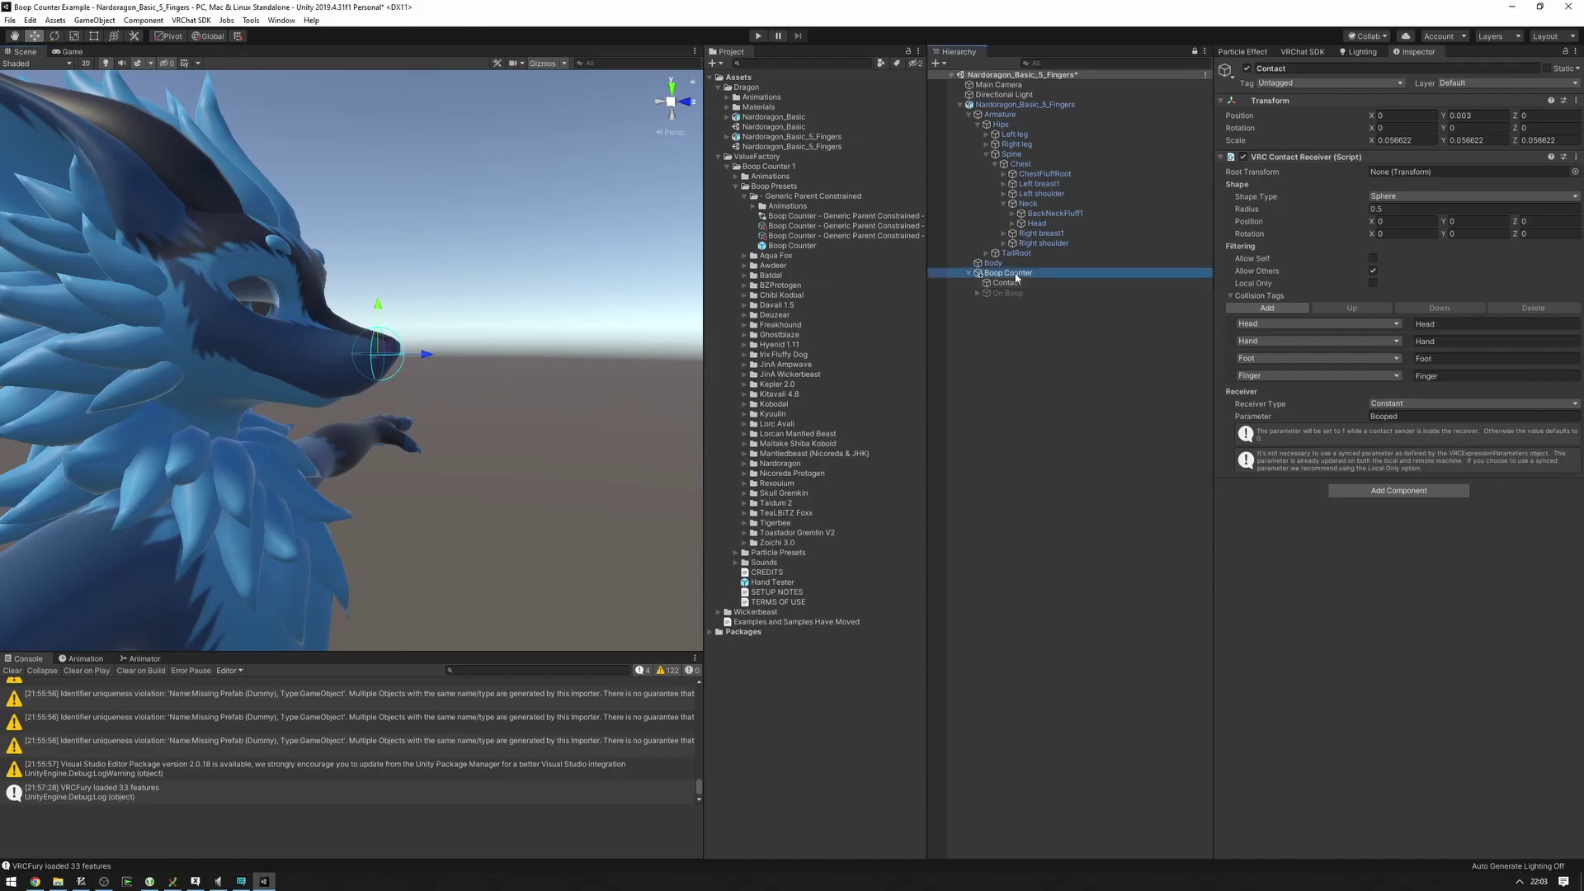
left_click_drag(495, 297, 424, 308, "alt")
right_click_drag(424, 307, 433, 314)
key("w")
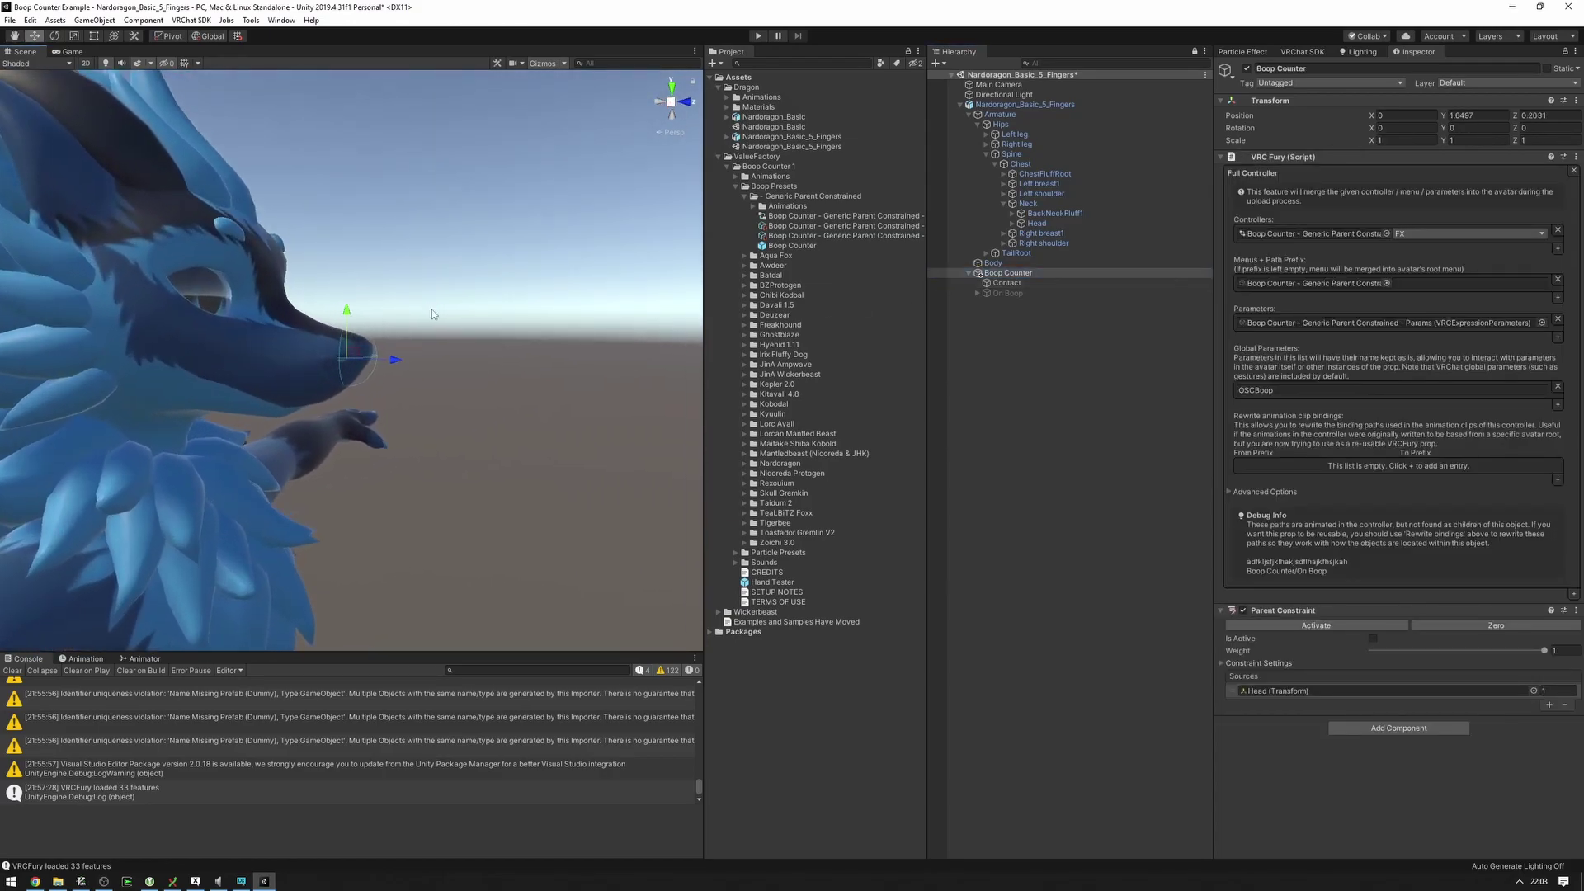
left_click(1316, 626)
Step: Rotate the Neck bone to test that the constrained Boop Counter follows the head, and undo the rotation
left_click_drag(462, 306, 324, 341, "alt")
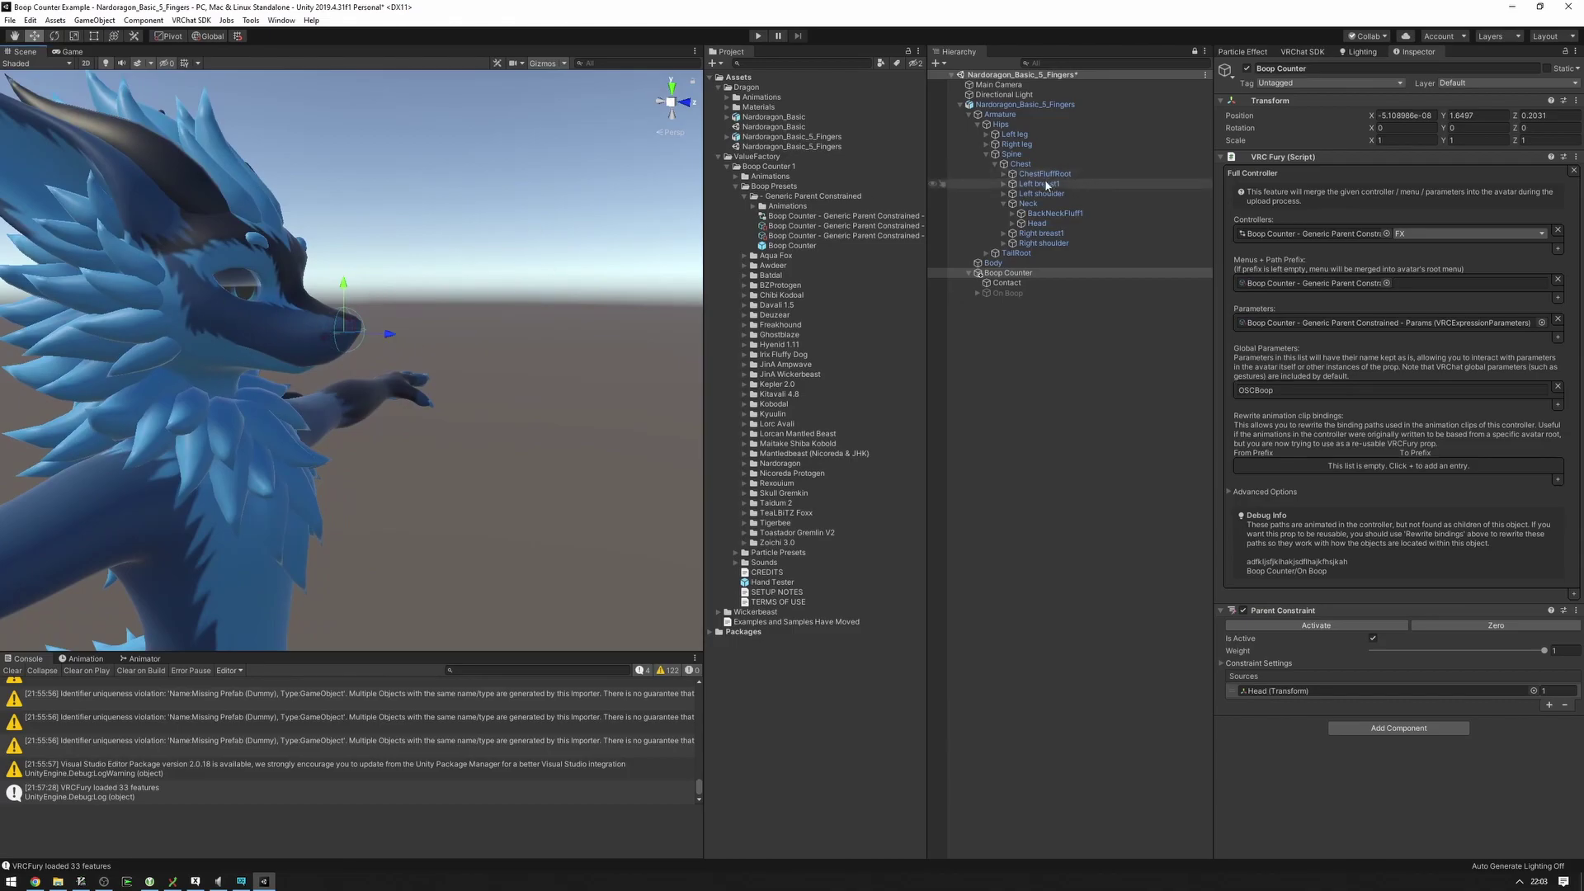
left_click(228, 391)
key("e")
mouse_move(229, 404)
left_mouse_down()
mouse_move(212, 456)
mouse_move(238, 379)
mouse_move(223, 418)
left_mouse_up()
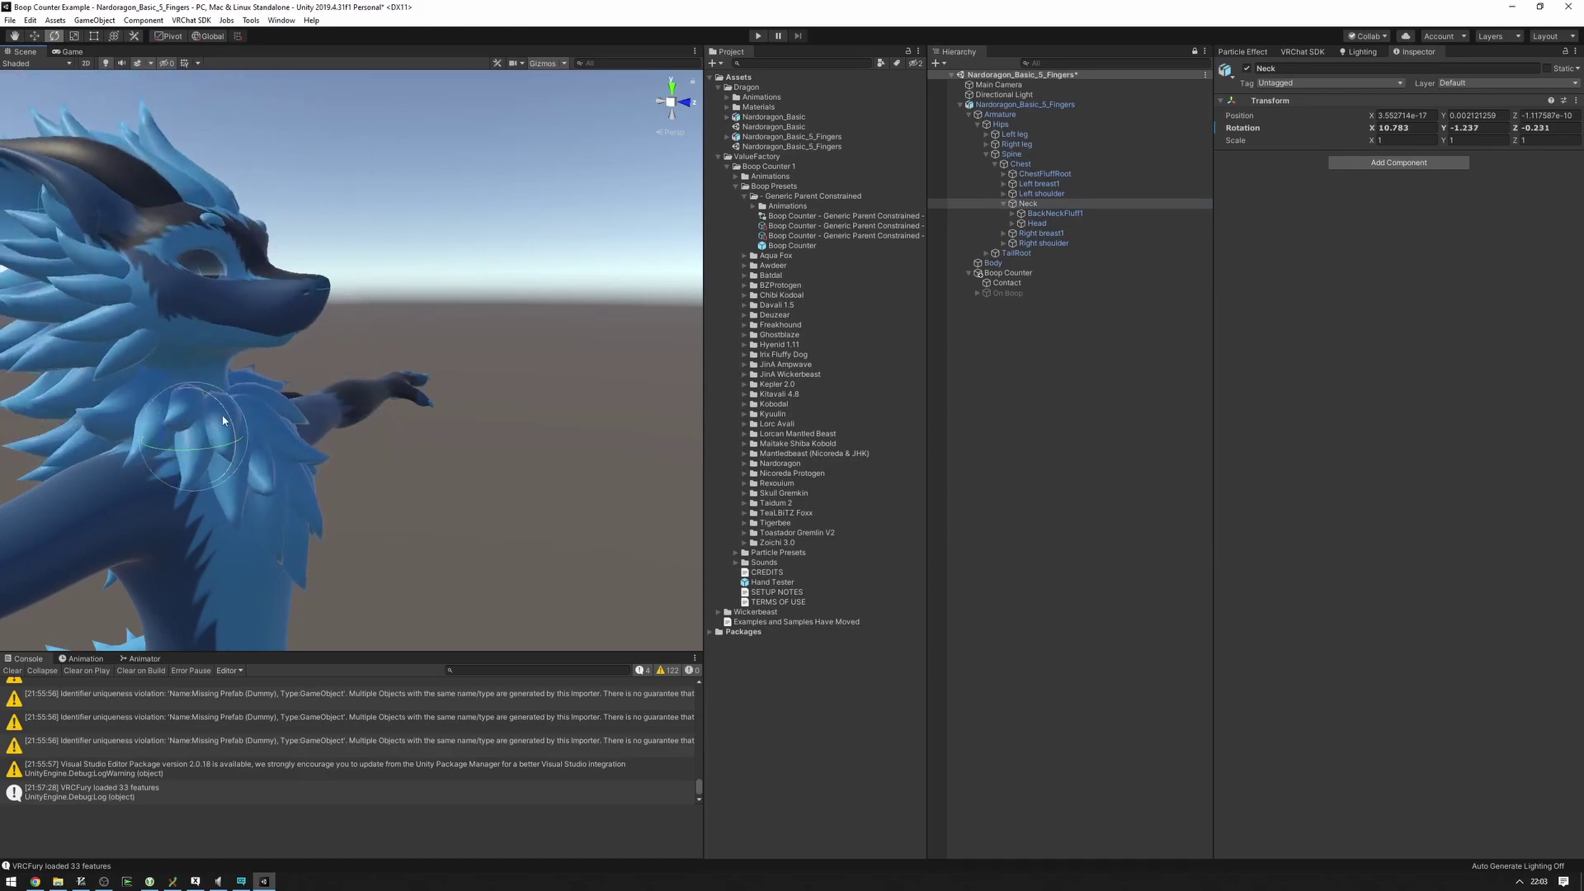
key("ctrl+z")
Step: Enable the On Boop object under Boop Counter and inspect its SFX and Star Particle children
right_click_drag(248, 412, 362, 361)
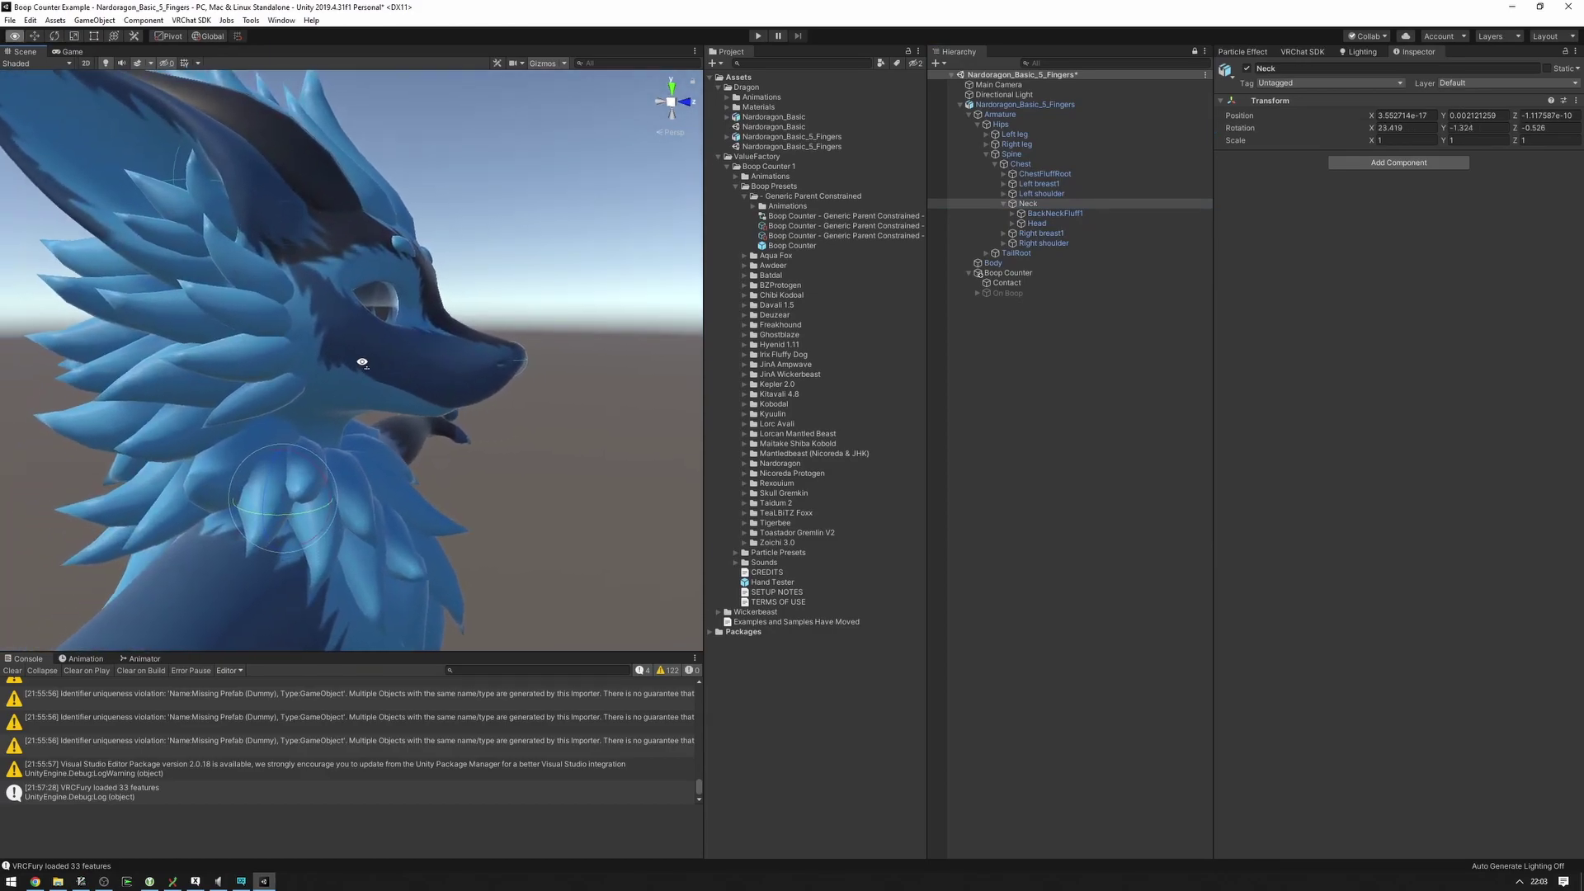
left_click(1051, 291)
key("f")
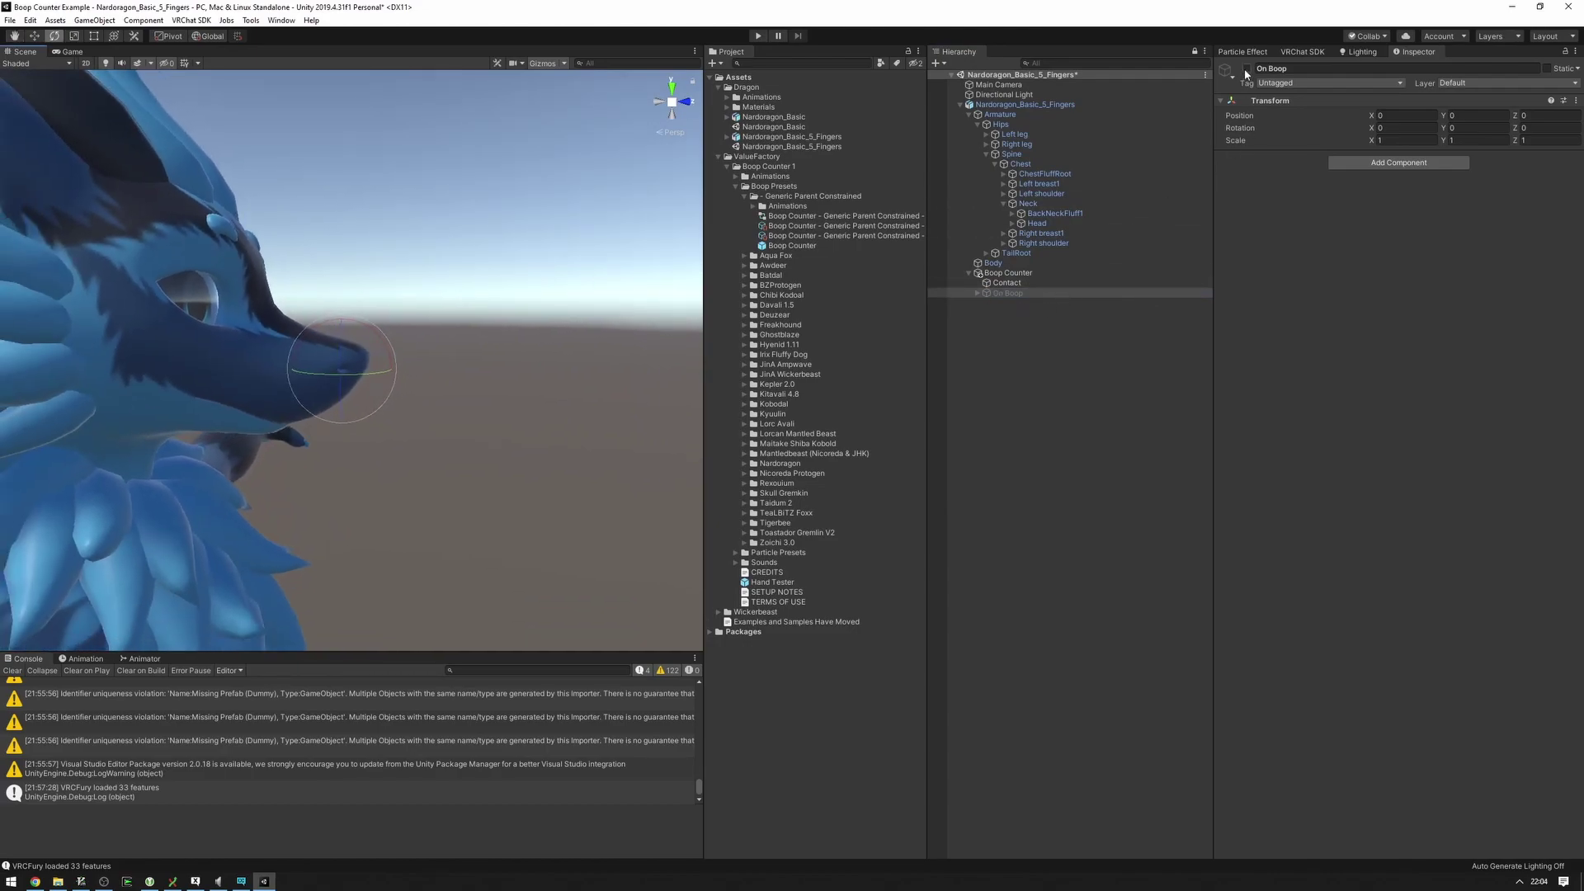
left_click(1247, 68)
left_click_drag(652, 272, 471, 291, "alt")
left_click(975, 293)
left_click(977, 293)
left_click(1030, 302)
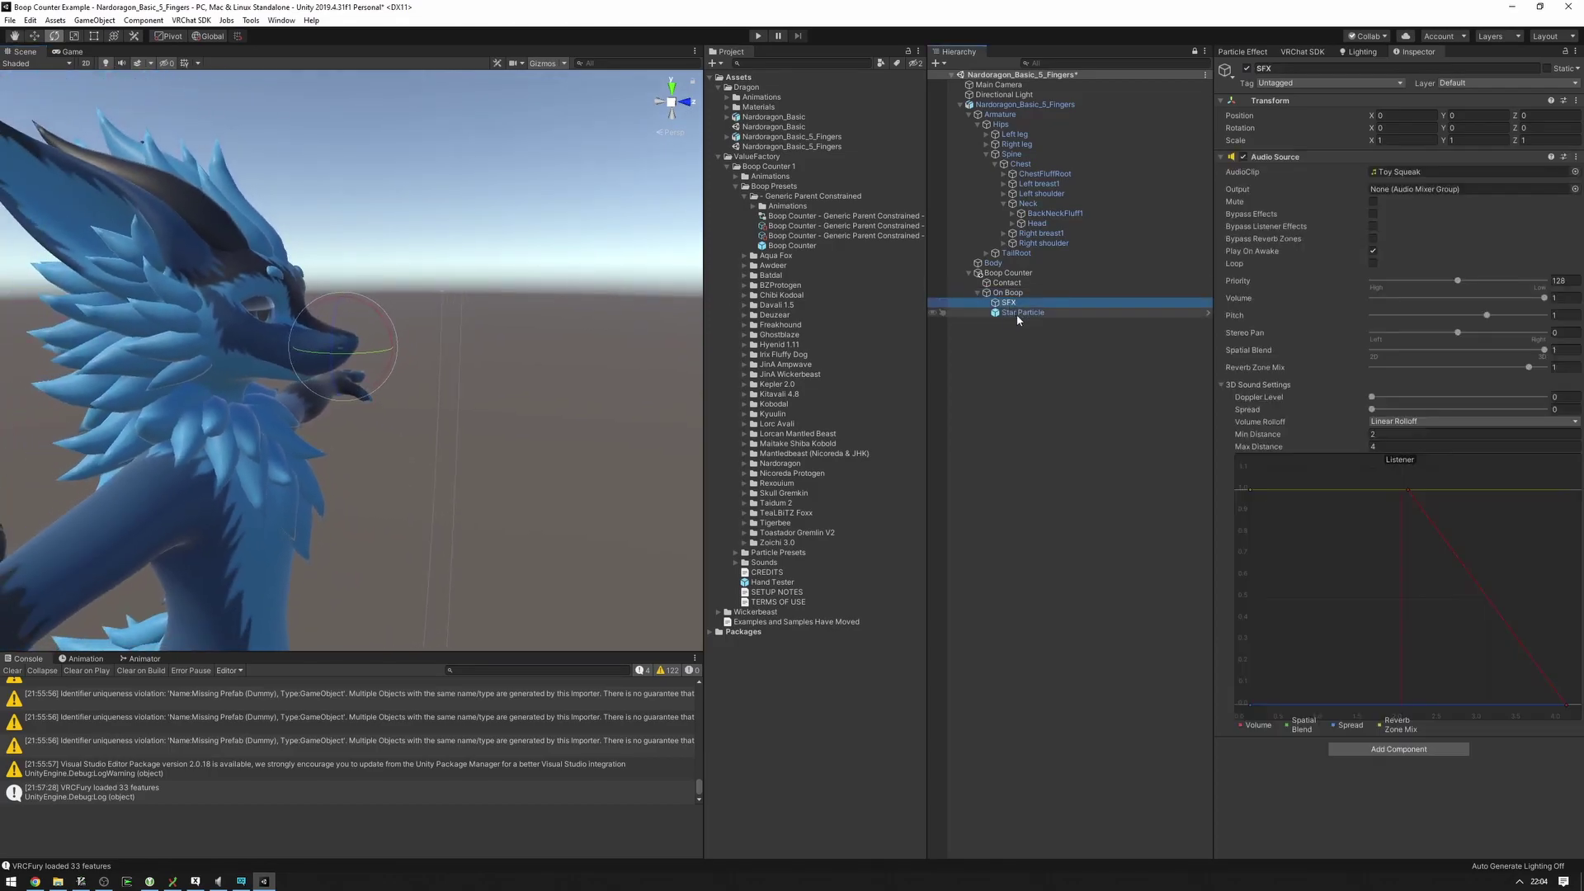
key("Down")
left_click(1029, 295)
scroll(354, 258, "up", 7)
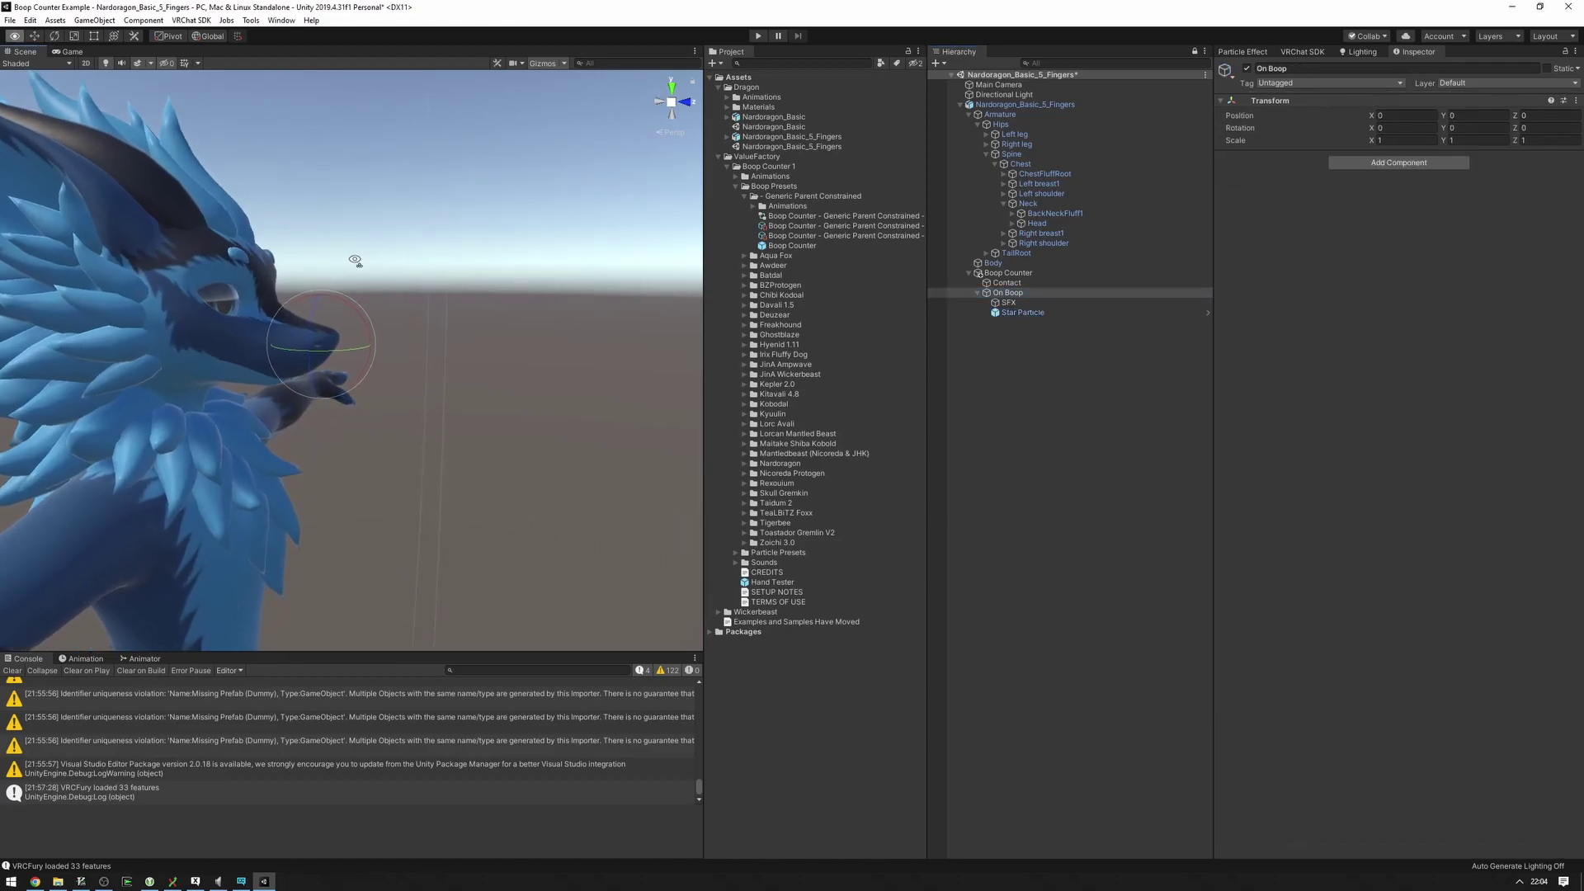
left_click_drag(354, 259, 365, 270, "alt")
key("w")
right_click_drag(382, 297, 433, 312)
key("s")
left_click_drag(354, 329, 568, 518)
right_click_drag(567, 518, 512, 458)
key("s")
key("ctrl+z")
Step: Move the On Boop object slightly up and just in front of the Nardoragon's nose, at about Z 0.0345
right_click_drag(396, 376, 276, 297)
key("w")
key("s")
key("a")
left_click_drag(354, 331, 404, 335)
right_click_drag(418, 347, 394, 321)
left_click_drag(415, 339, 415, 330)
key("d")
right_click_drag(416, 330, 289, 346)
key("s")
Step: Play the Star Particle effect to preview how the stars burst around the nose
left_click(1024, 313)
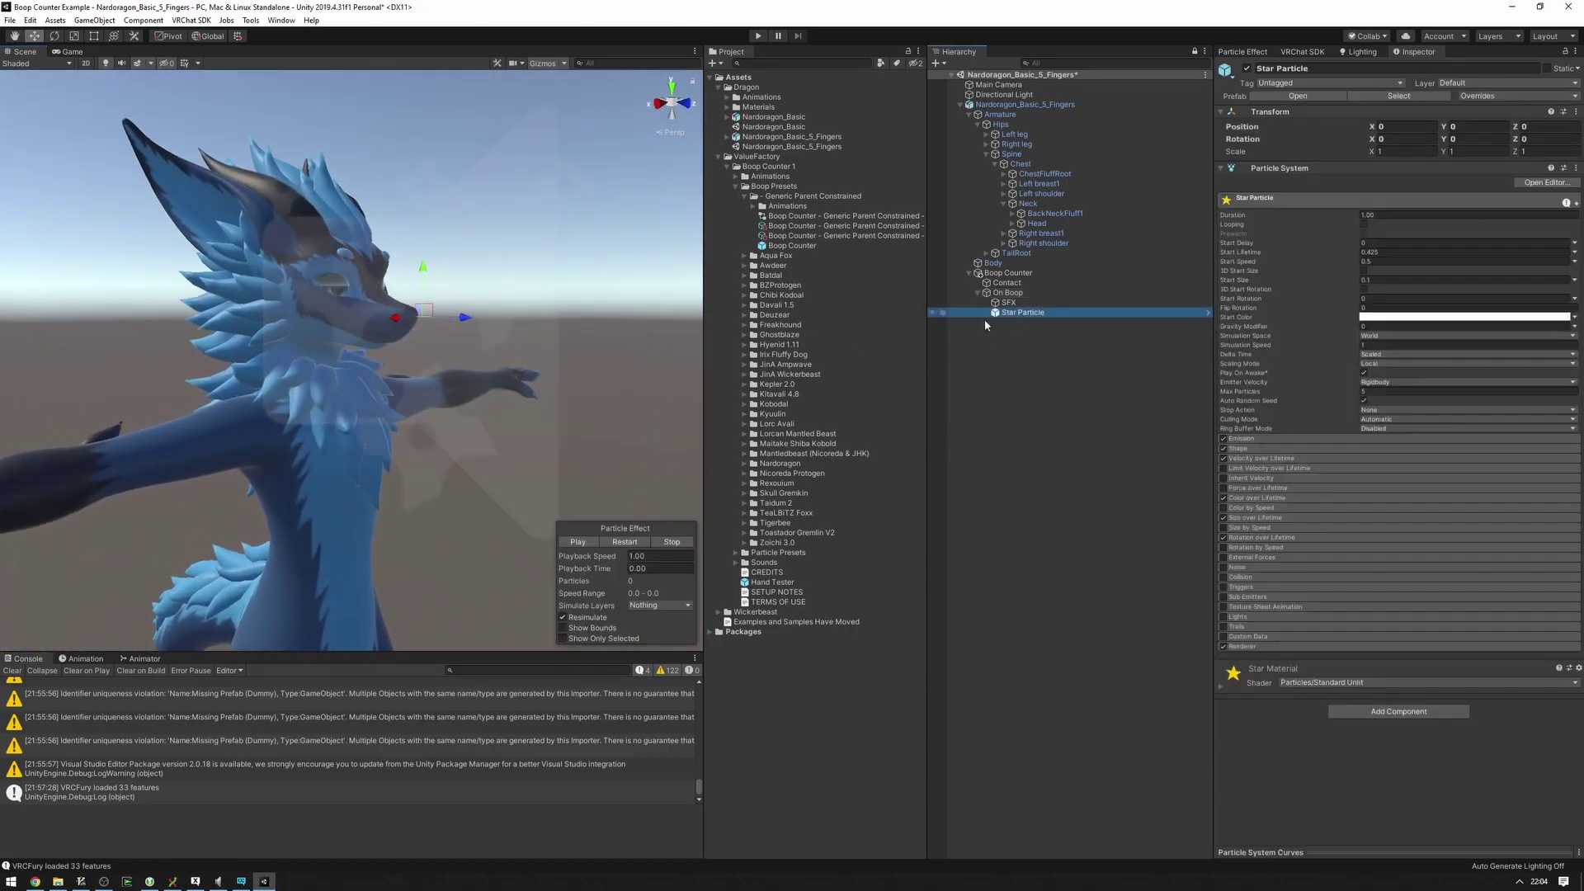
key("w")
right_click_drag(404, 311, 416, 269)
left_click(578, 542)
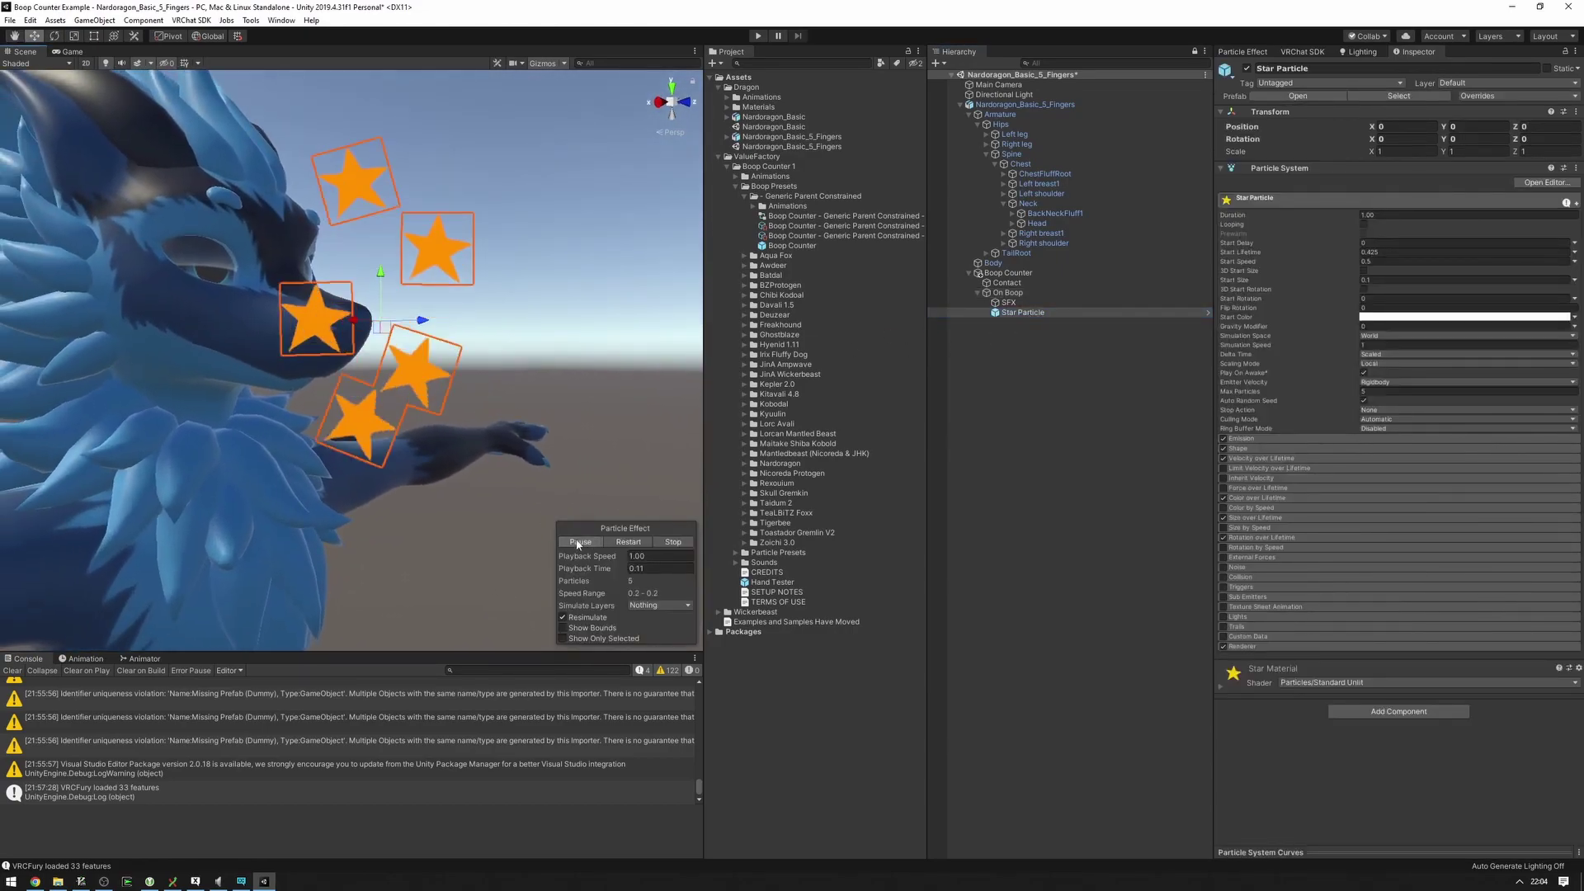
mouse_move(400, 354)
right_mouse_down()
mouse_move(382, 353)
mouse_move(424, 341)
right_mouse_up()
key("a")
left_click_drag(423, 342, 516, 347, "alt")
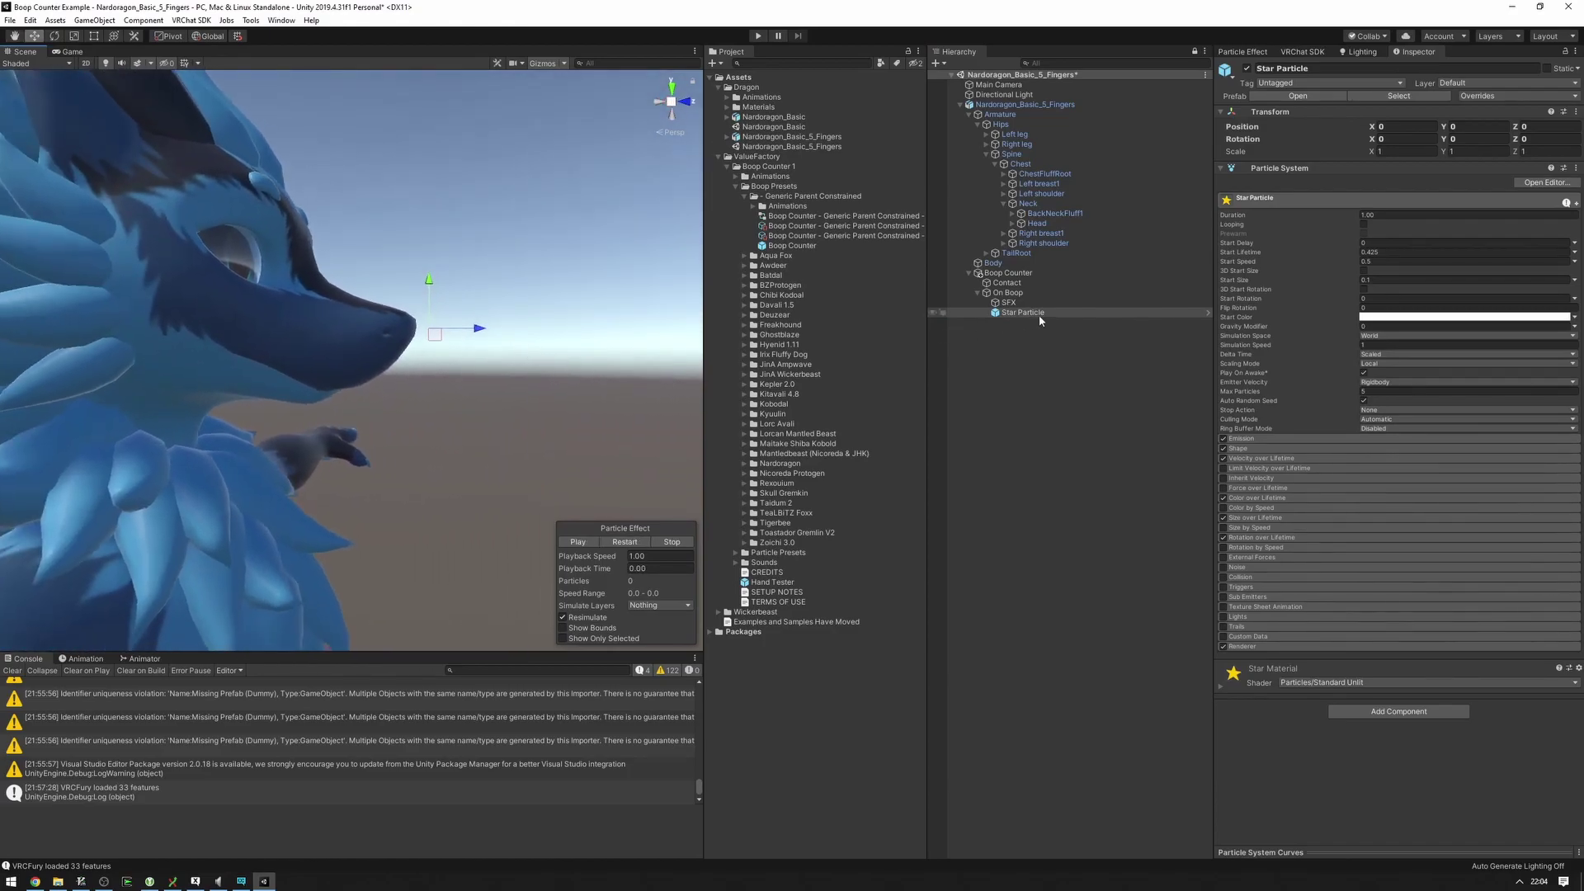
Step: Check the SFX and Star Particle children, and disable their parent On Boop object
left_click(1008, 293)
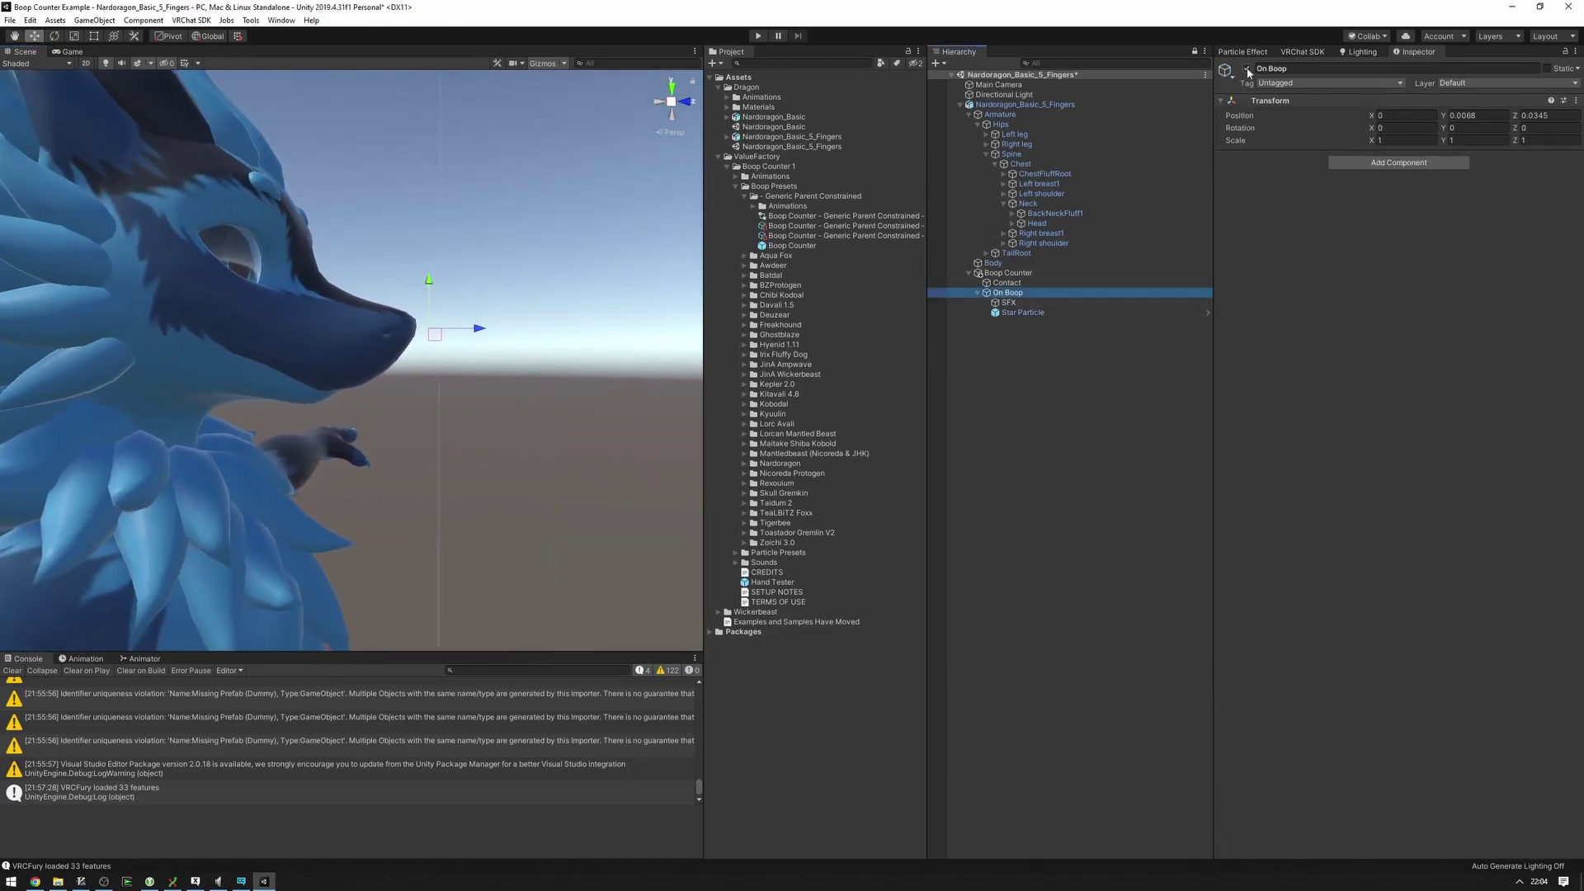
left_click(1008, 303)
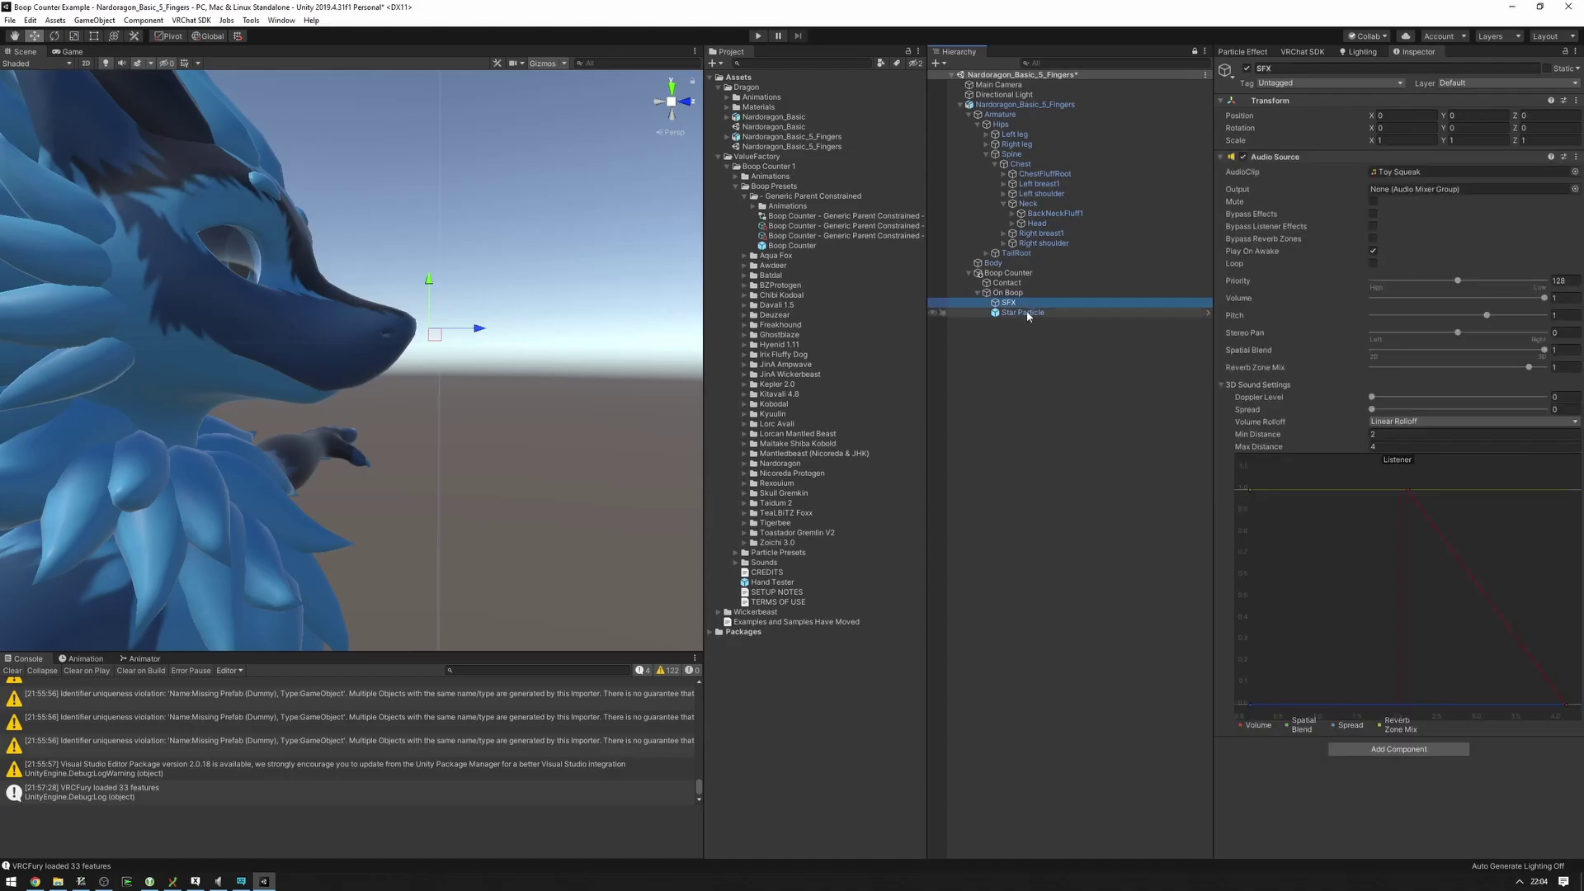
left_click(1028, 314)
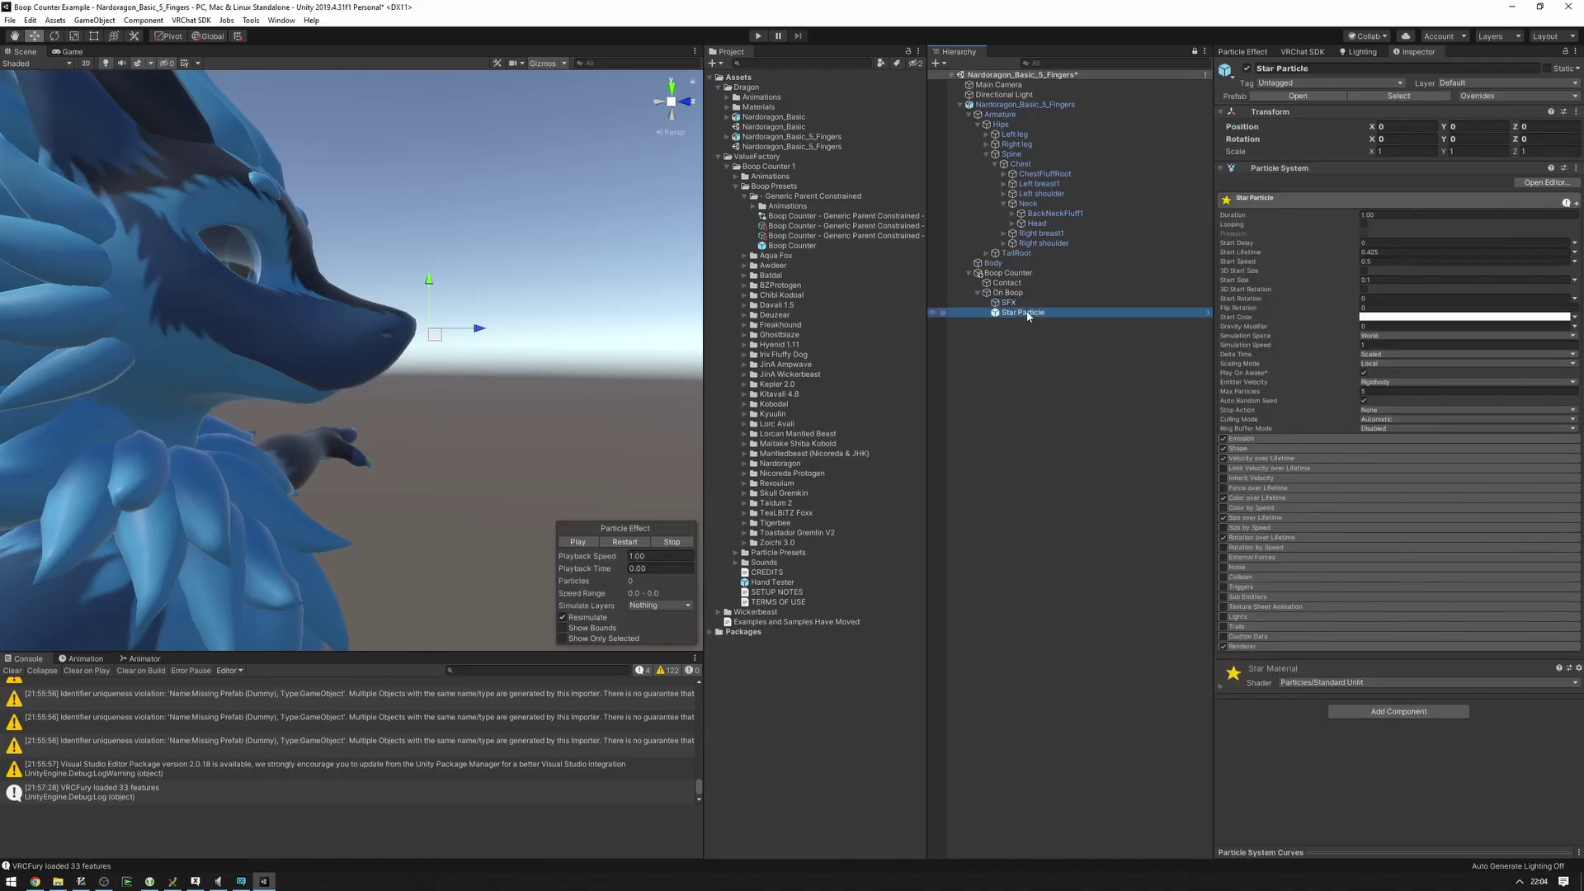
left_click(1008, 292)
left_click(1247, 69)
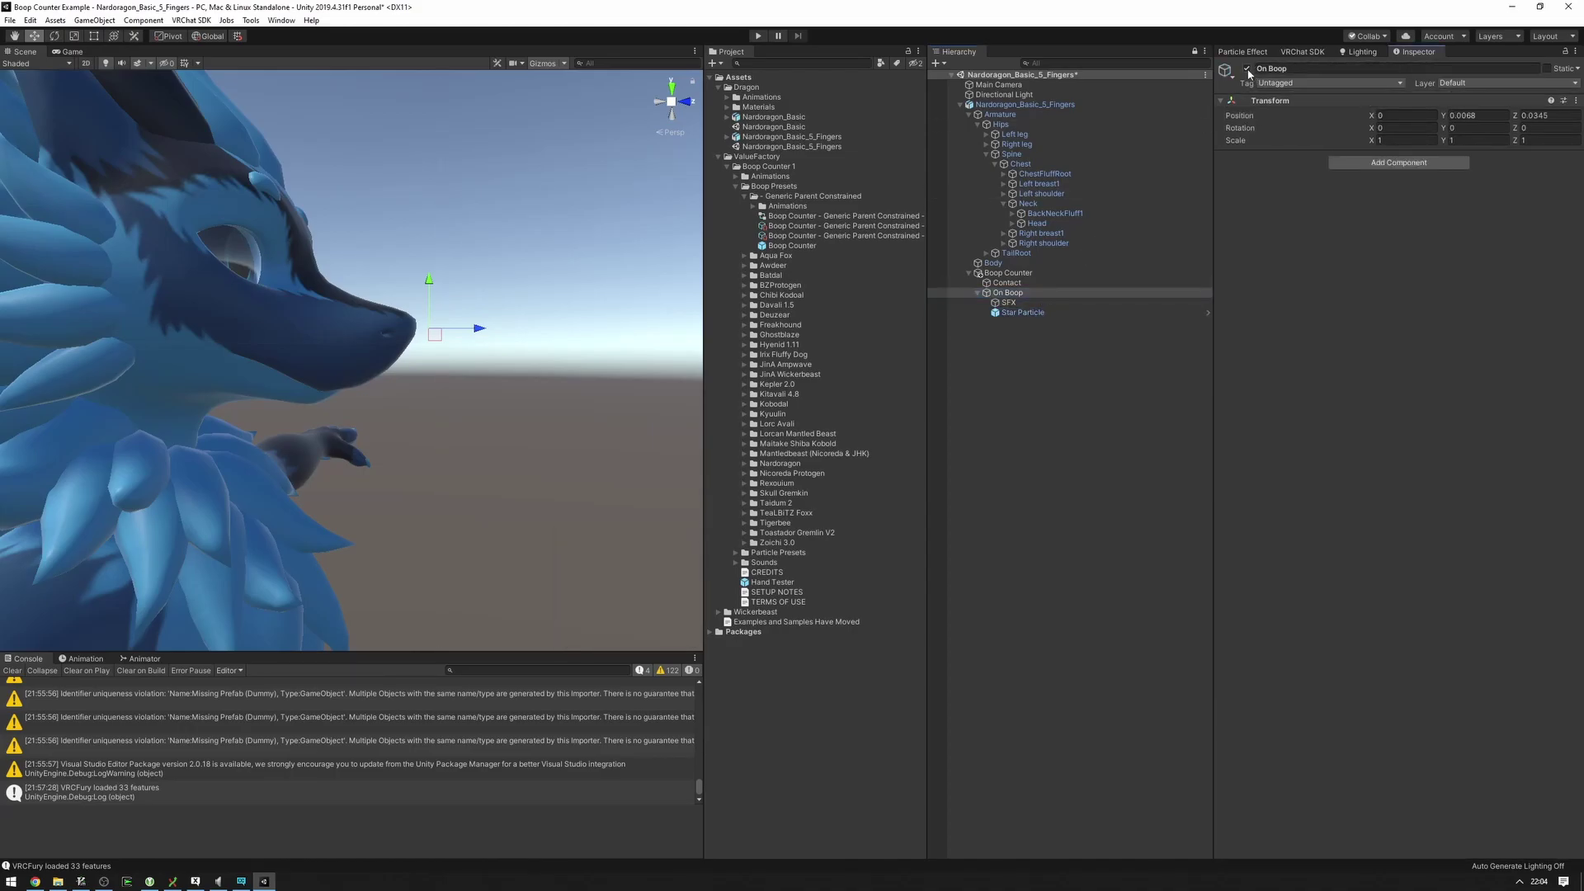
Step: Collapse Boop Counter in the hierarchy and examine the toggle control in the Generic Parent Constrained menu asset
right_click_drag(479, 235, 487, 253)
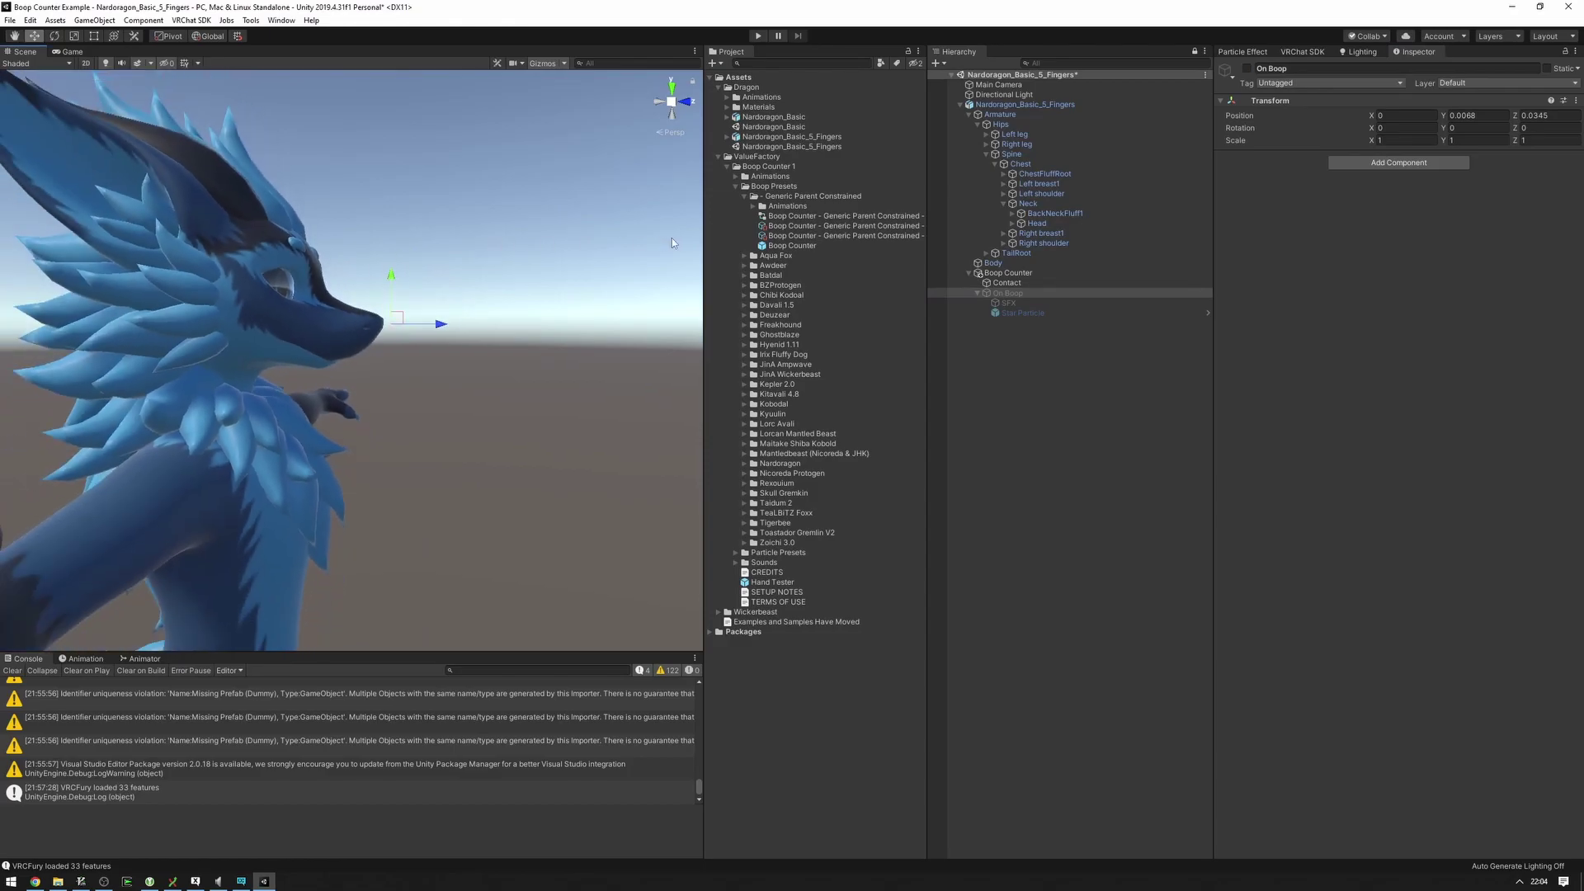
left_click(970, 273)
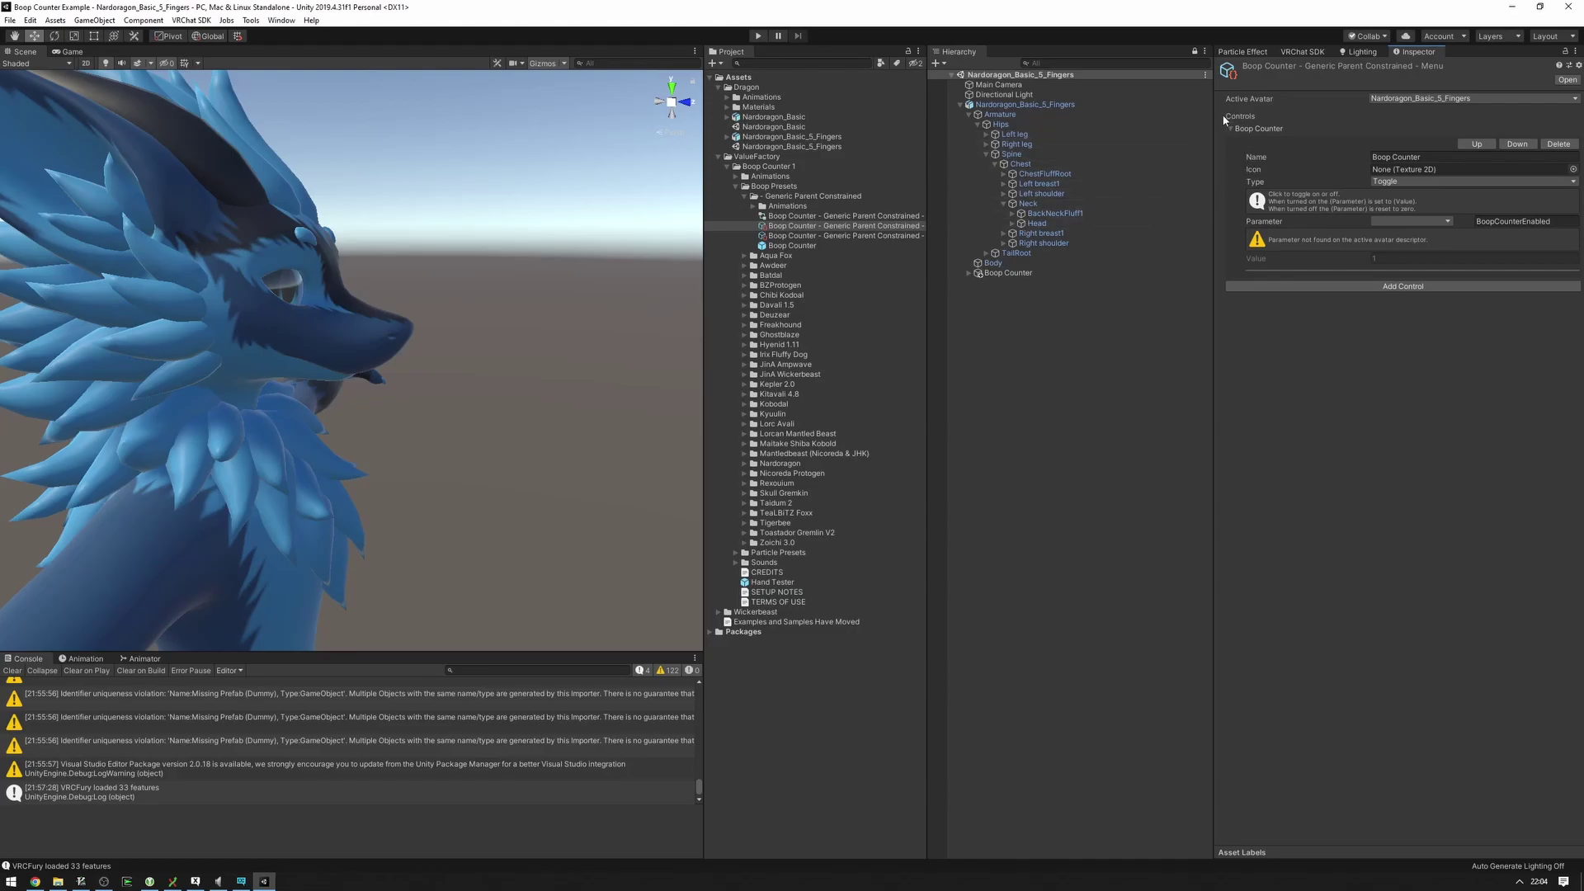
left_click(1437, 157)
left_click_drag(545, 197, 492, 194, "alt")
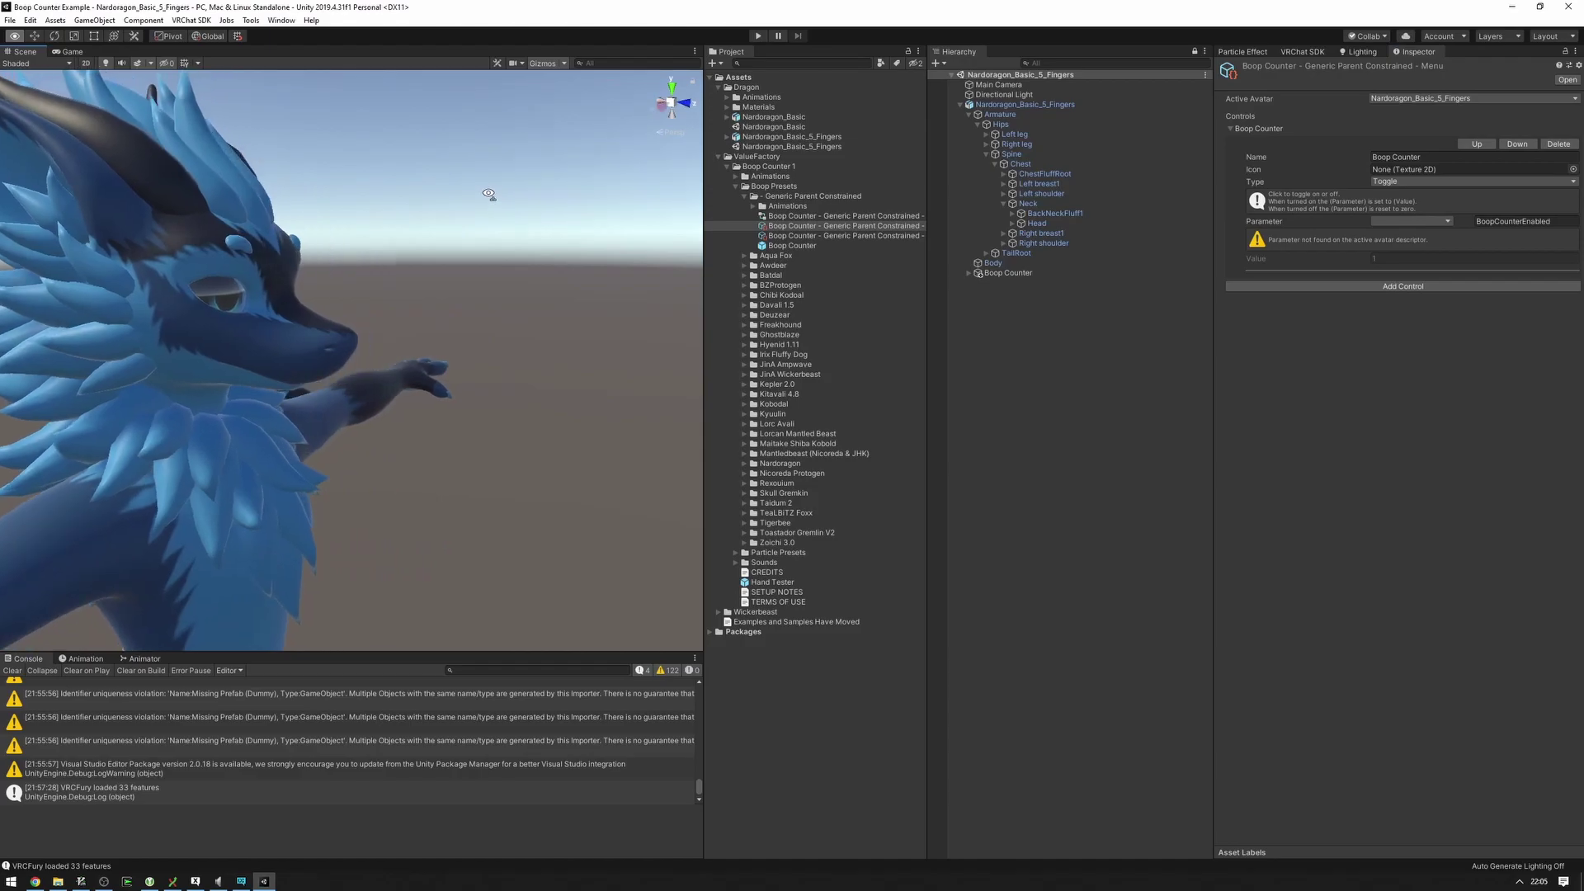
Step: Open the Boop Counter prefab from the Nicoreda Protogen preset and display its Contact object's settings
left_click(743, 425)
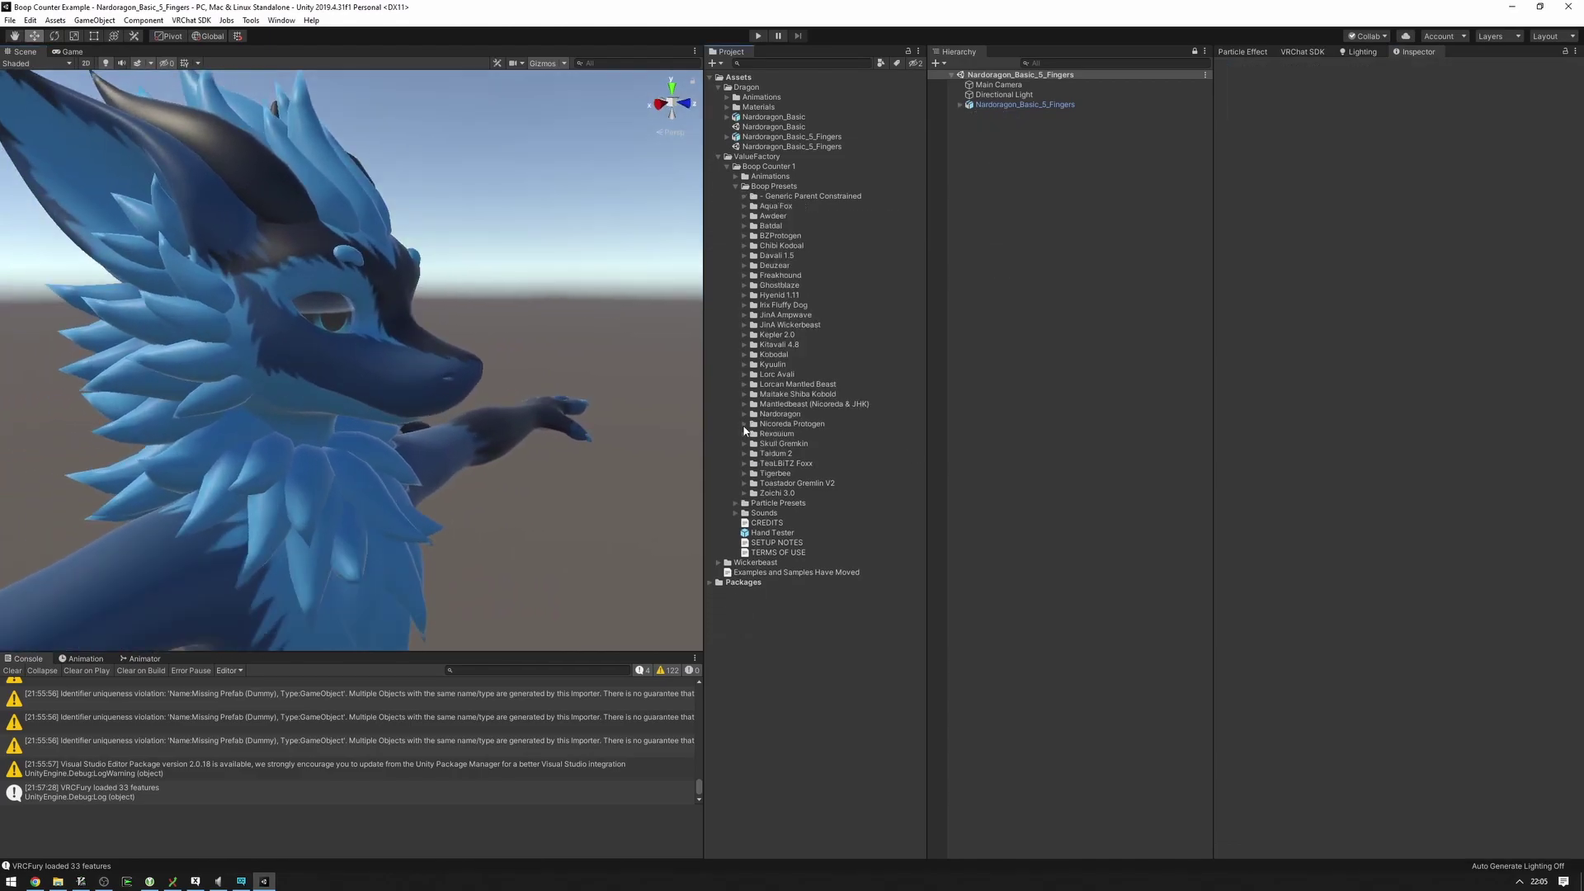
left_click(744, 424)
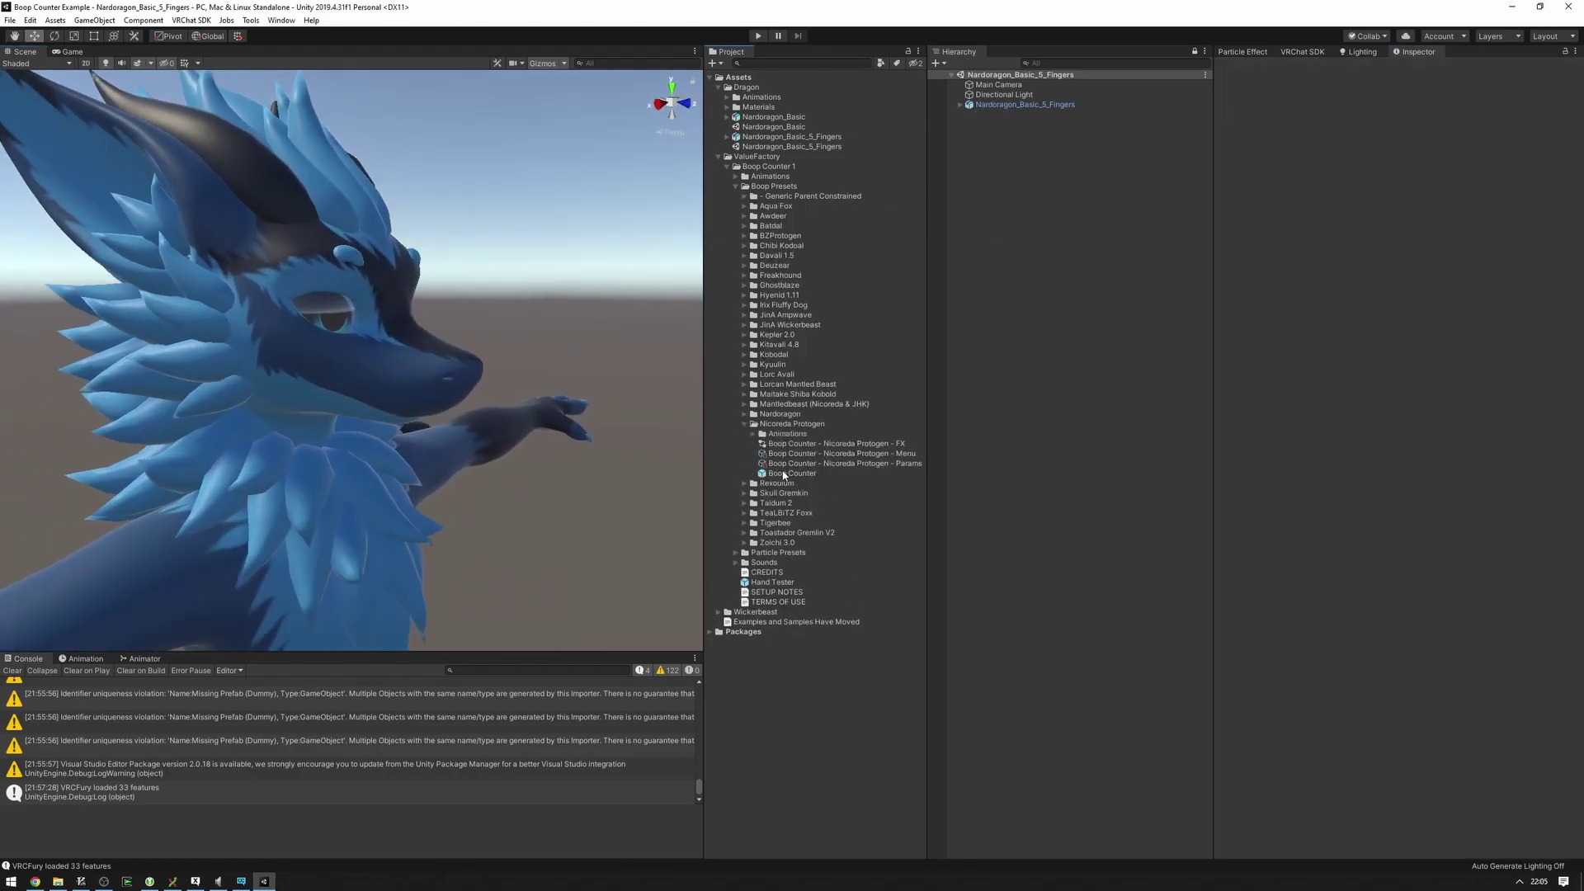
double_click(784, 474)
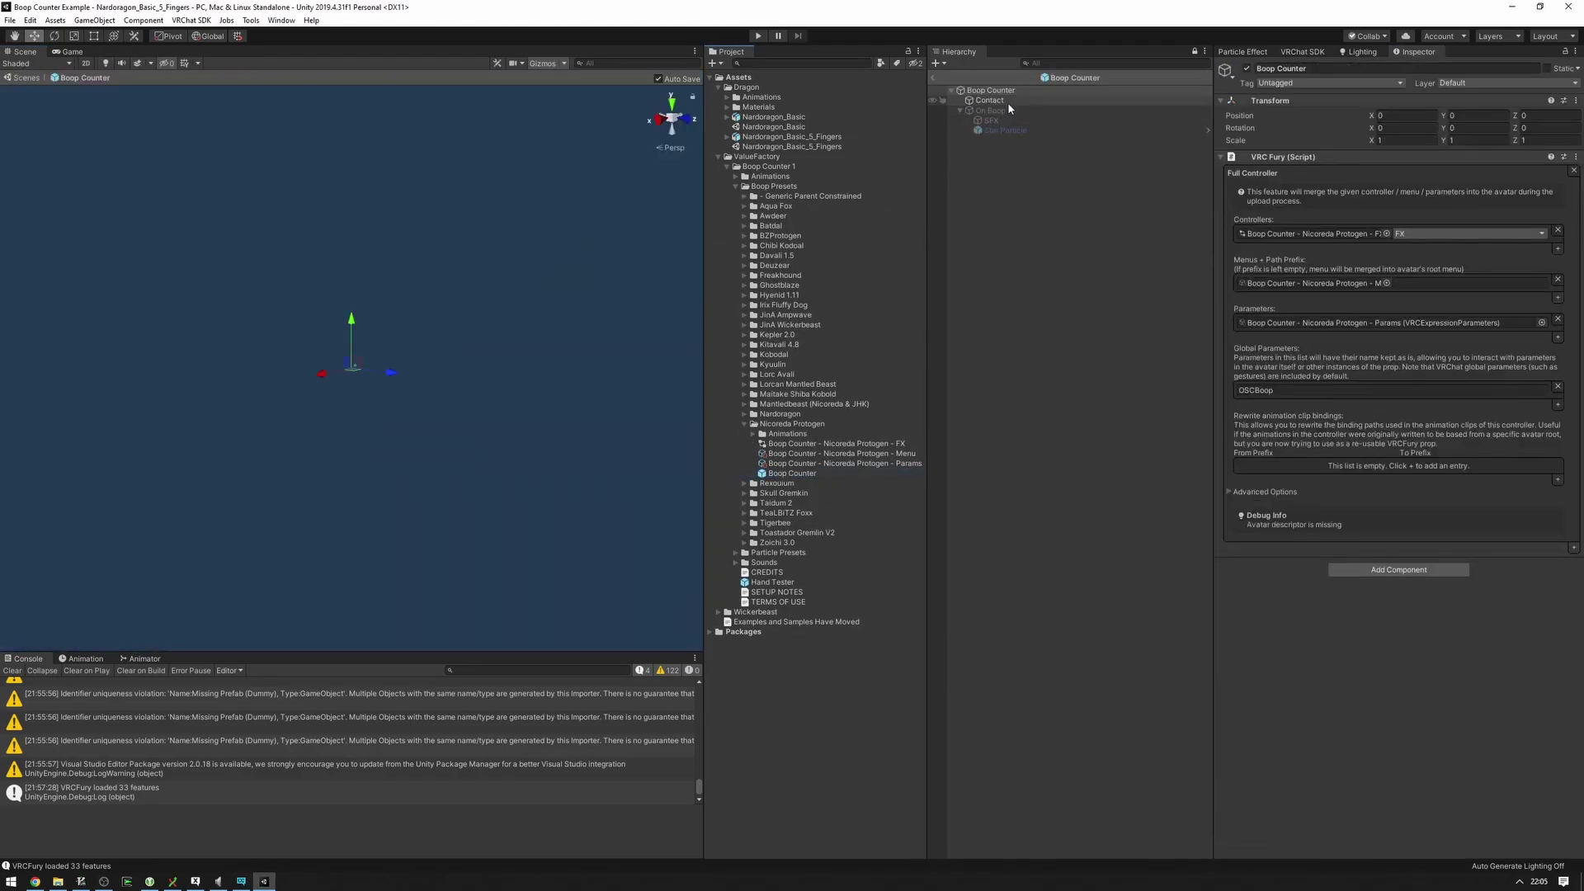
left_click(990, 99)
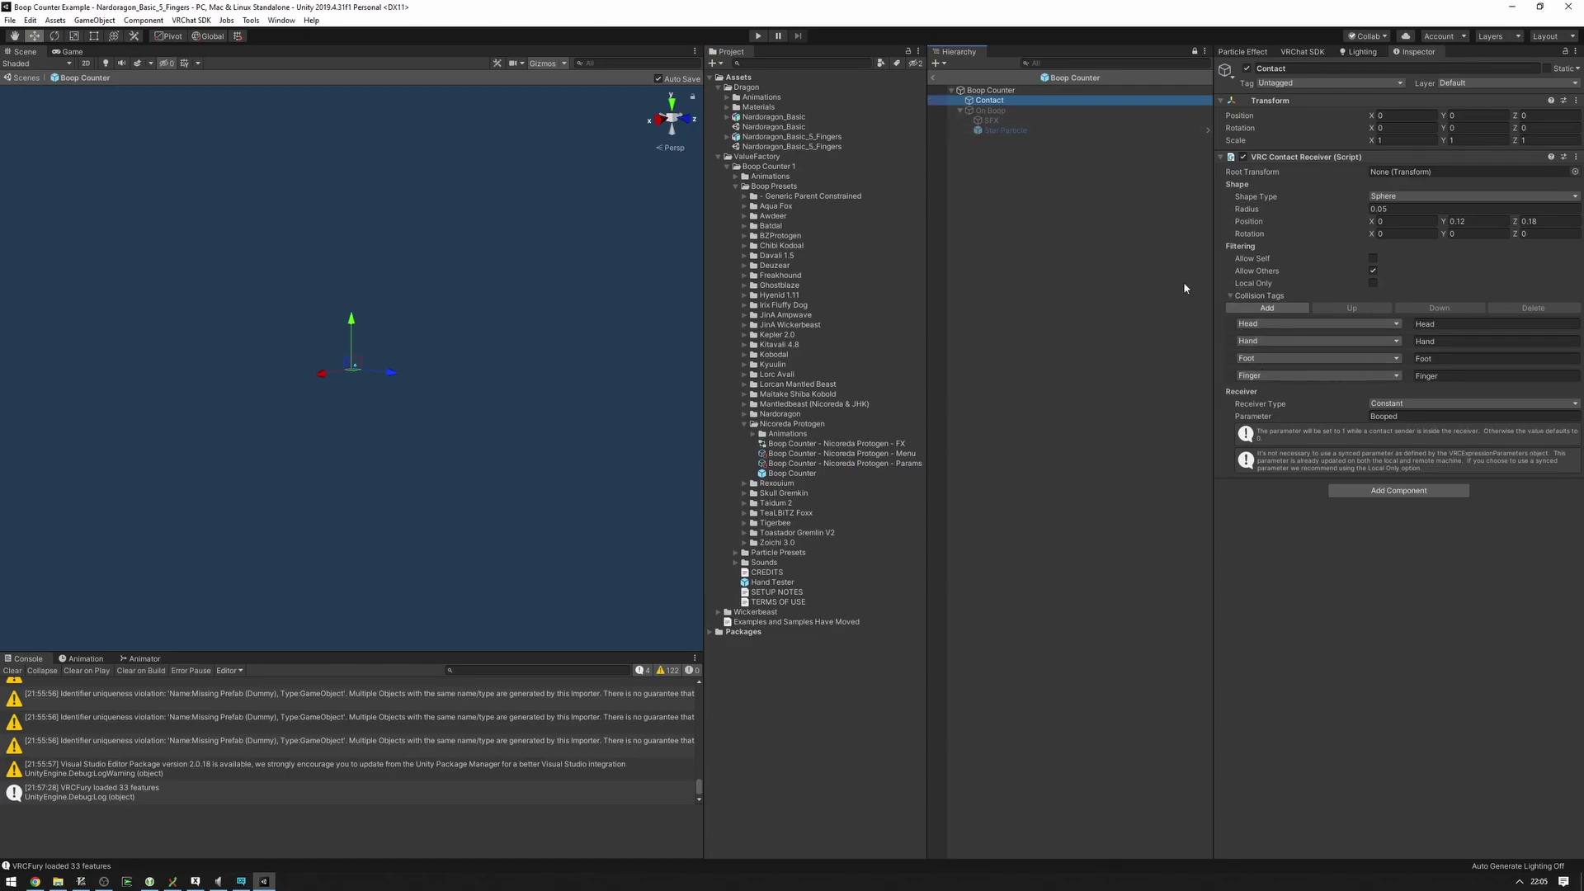
Step: Examine the available collision tags for the Finger entry of Contact's VRC Contact Receiver, keeping Finger selected
left_click(1234, 326)
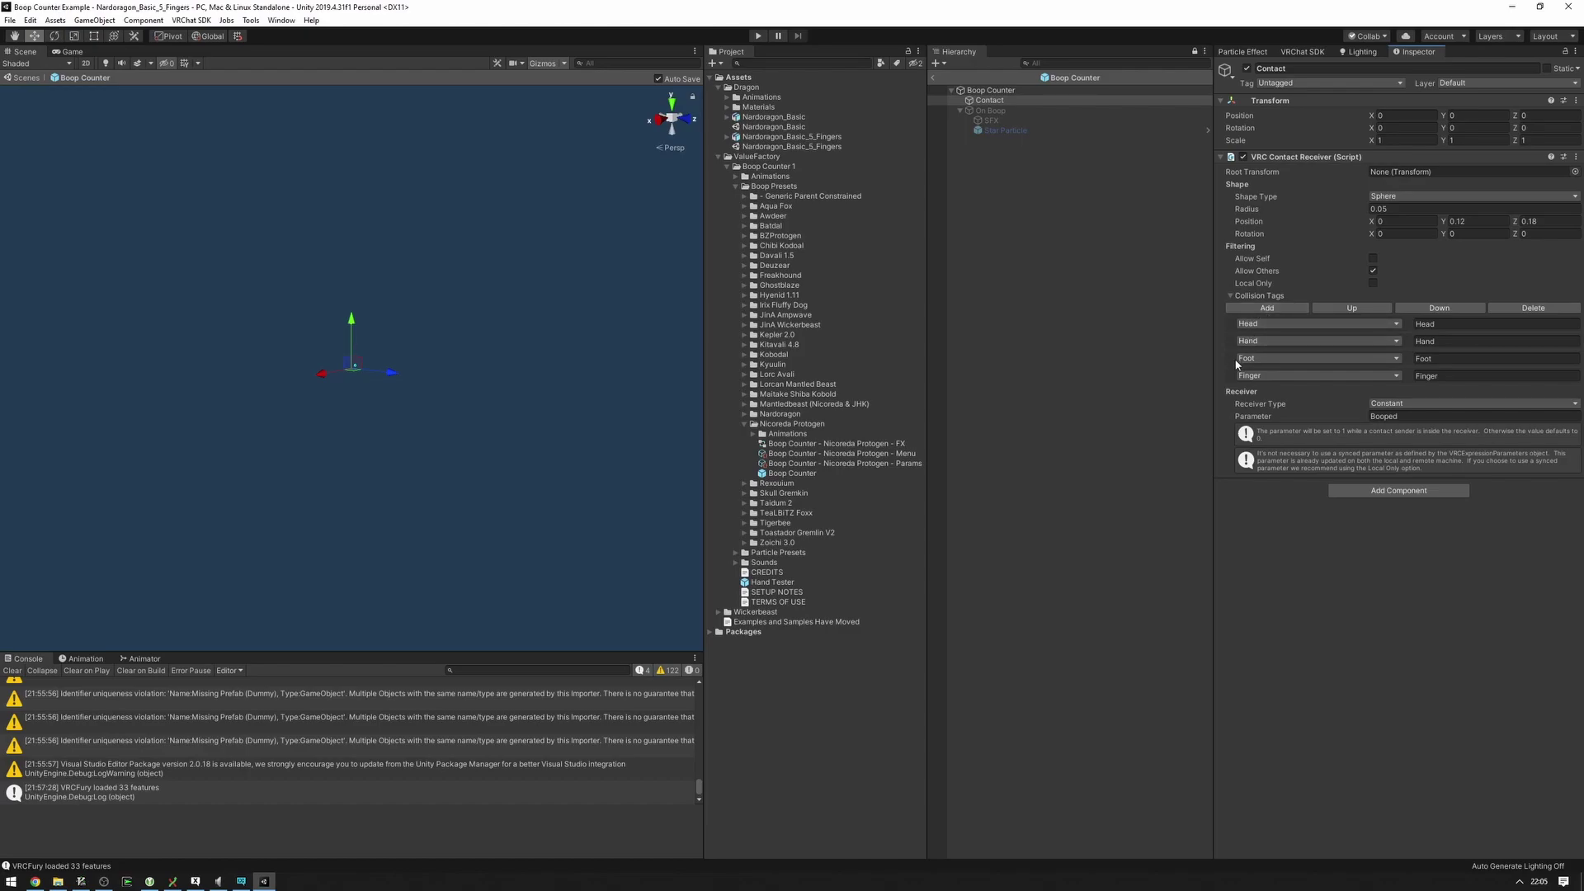
left_click(1311, 375)
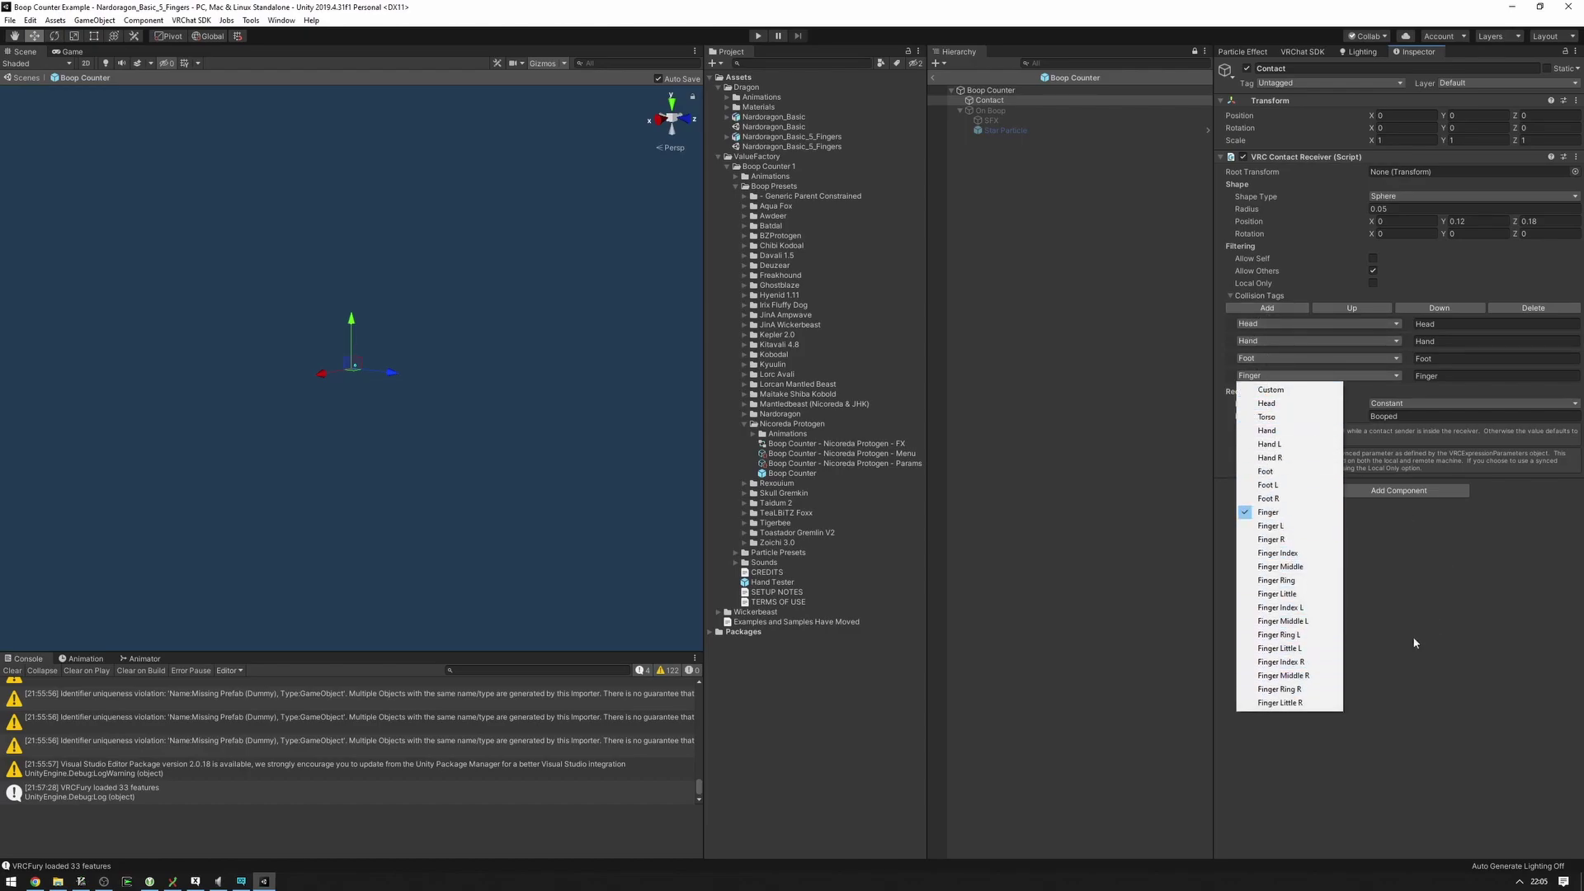
left_click(1442, 584)
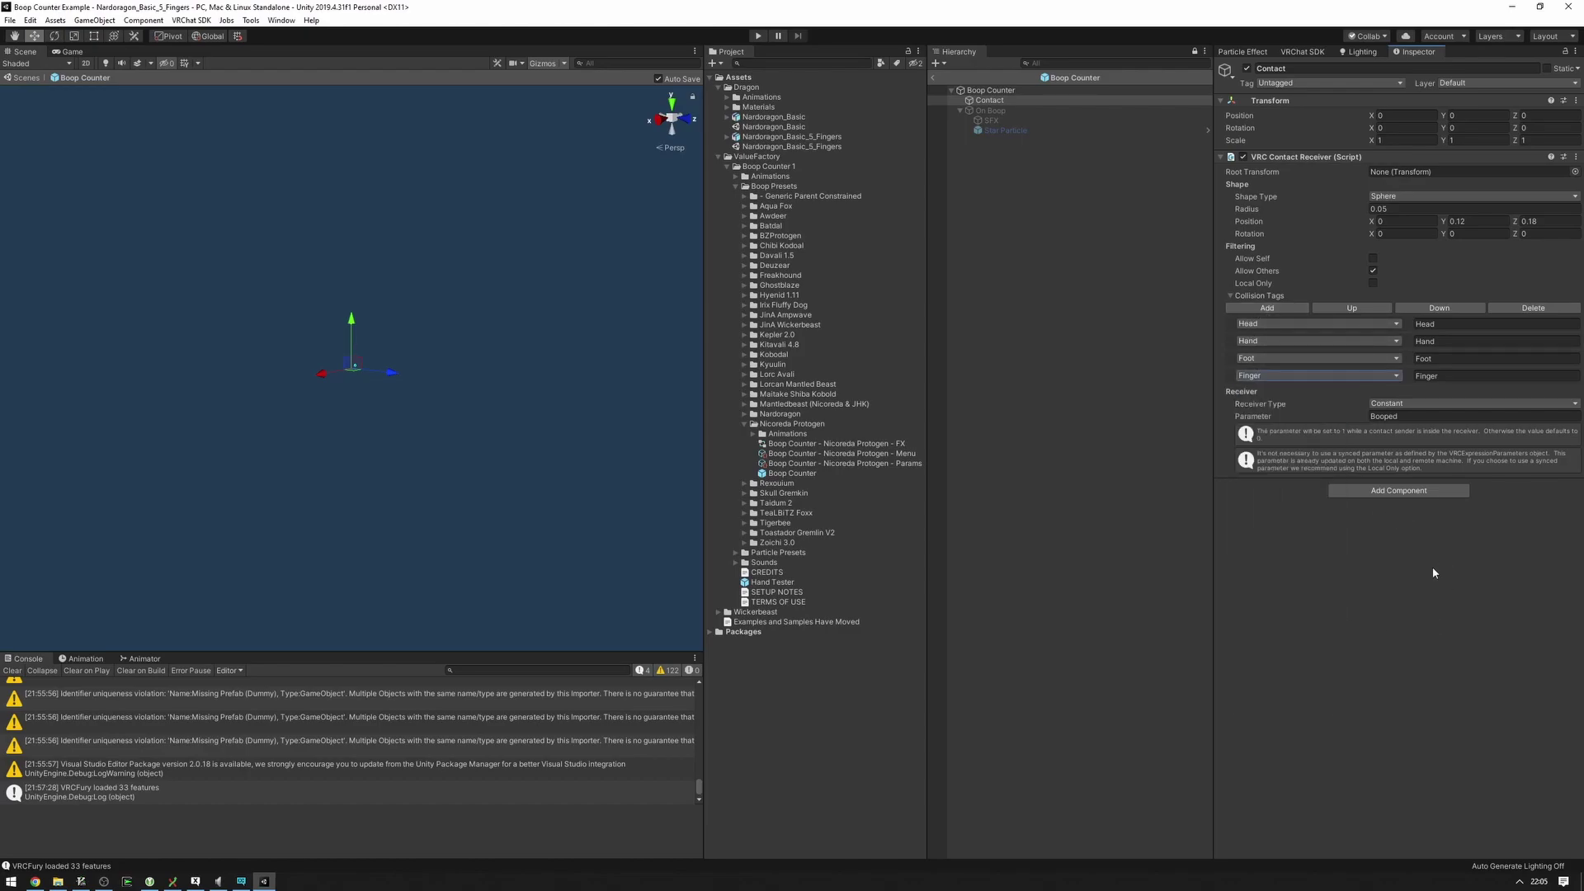
Step: Collapse the Nicoreda Protogen preset, leave the prefab, and display the Contact Receiver on the Head bone of Nardoragon_Basic_5_Fingers
left_click(744, 423)
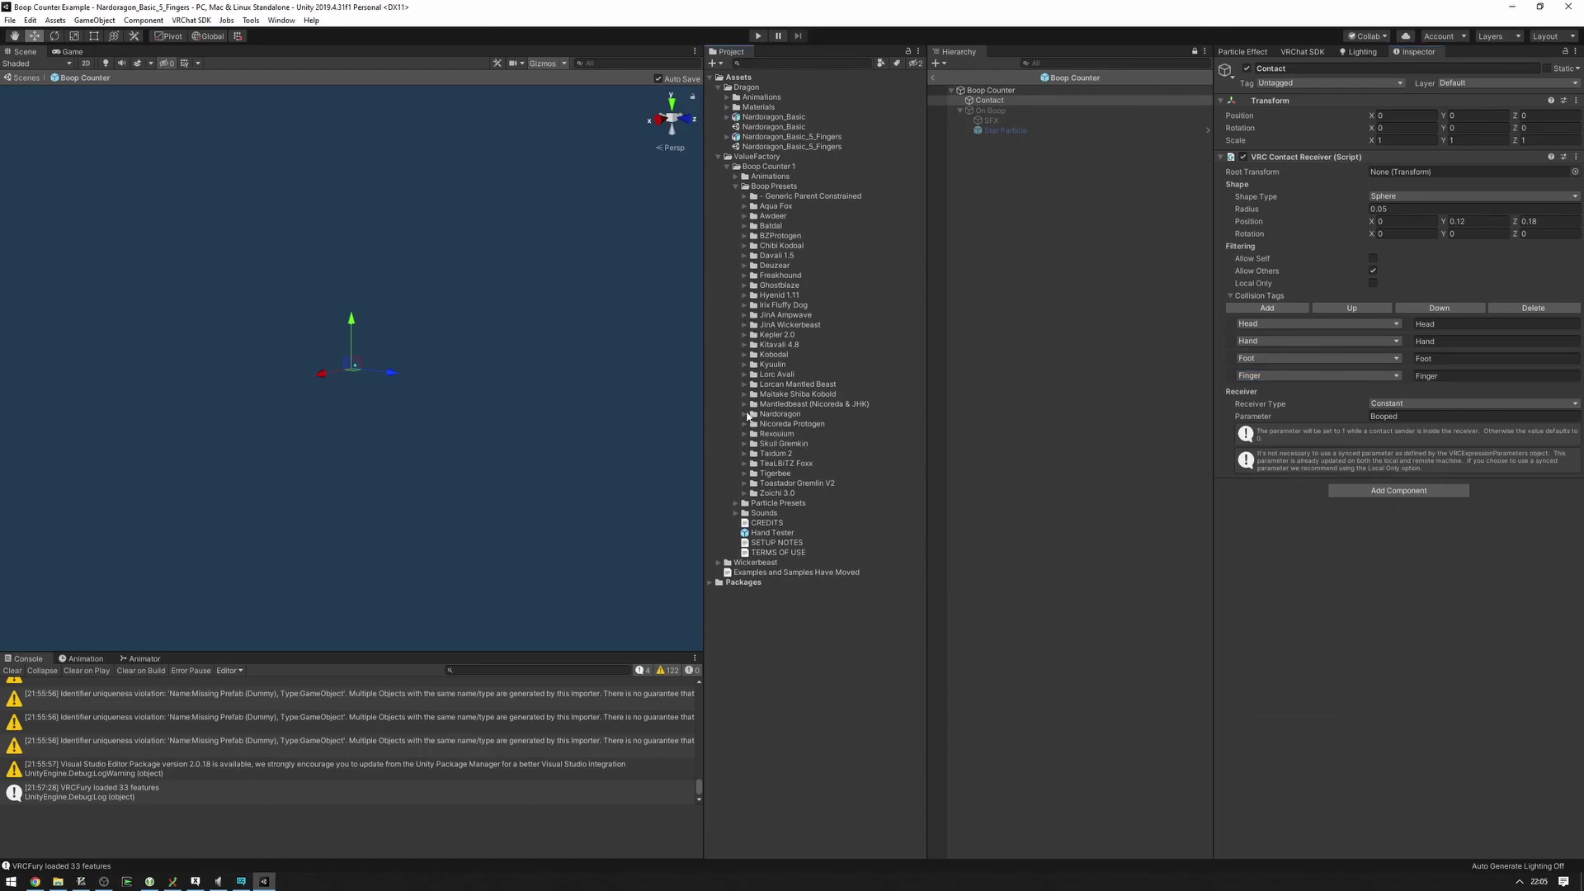
left_click(933, 77)
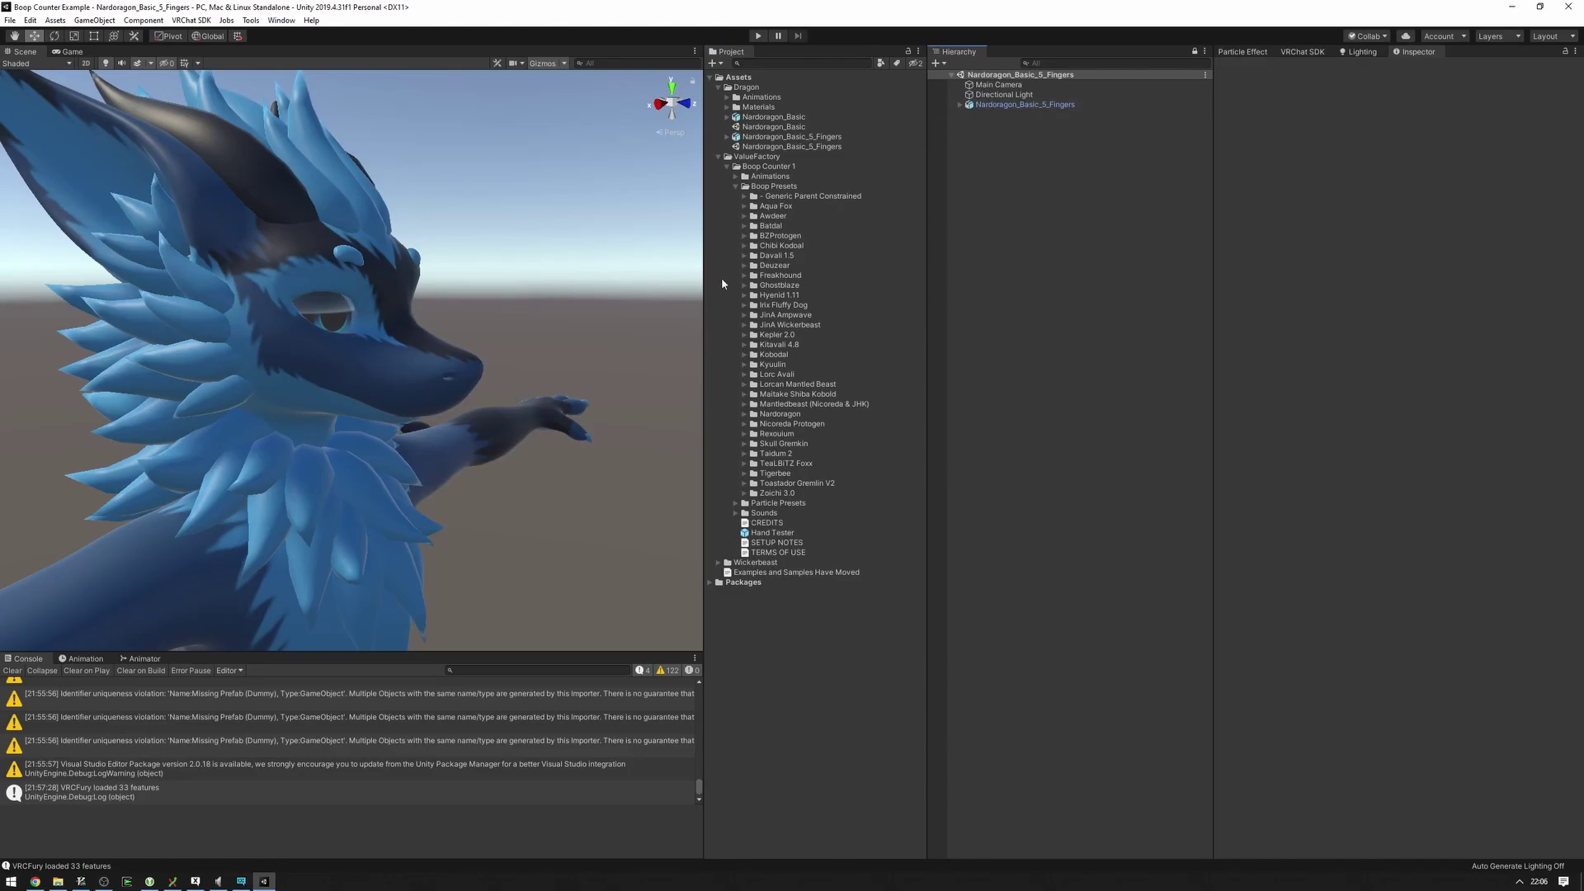
left_click(959, 104)
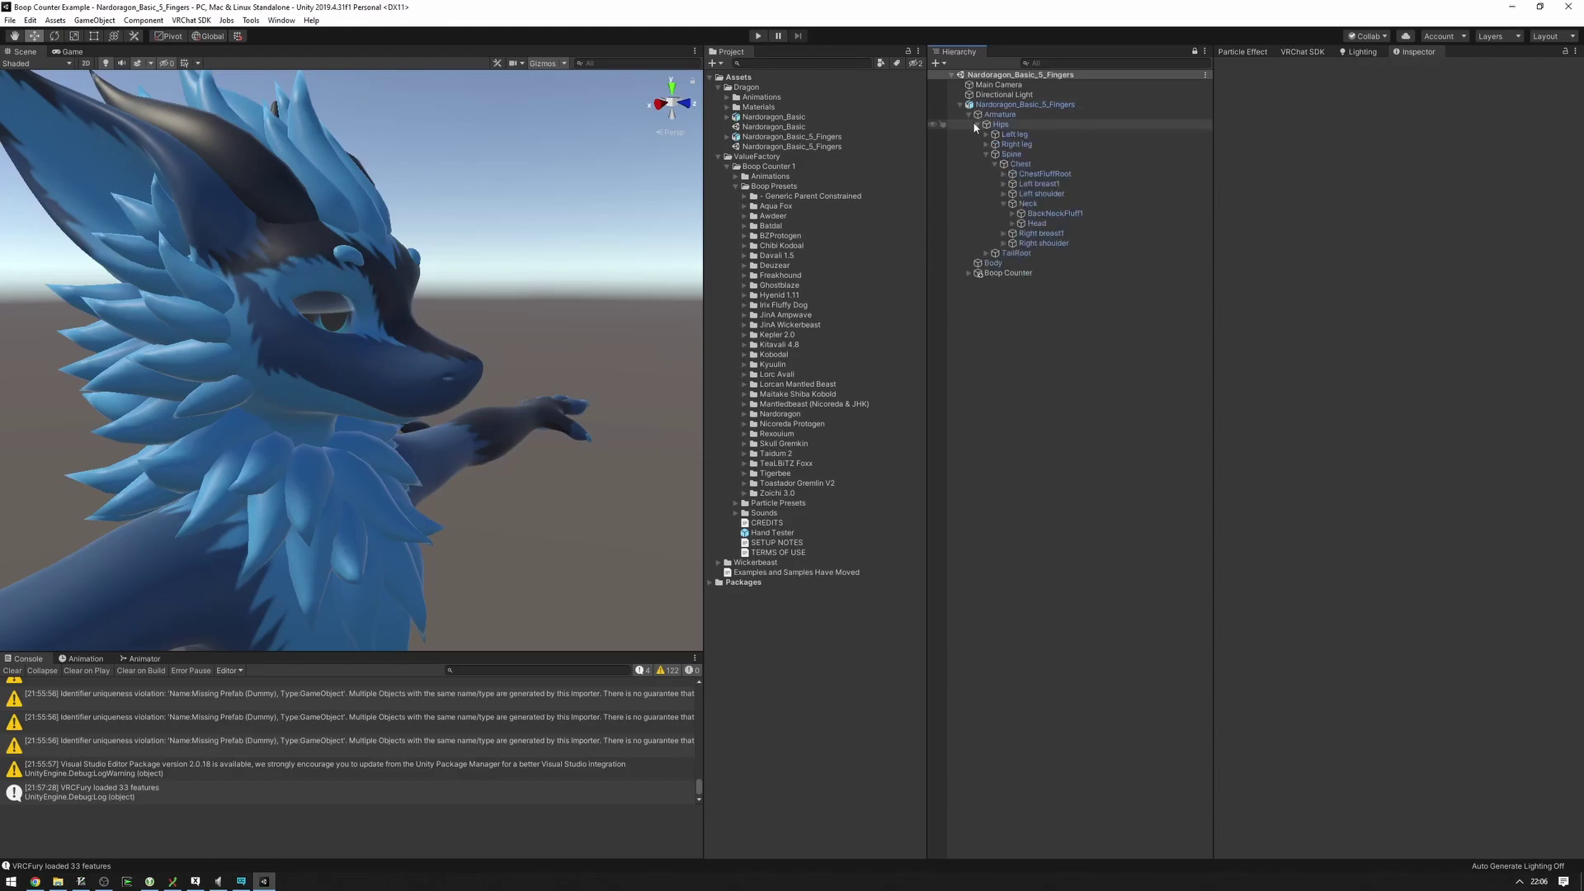
left_click(1037, 223)
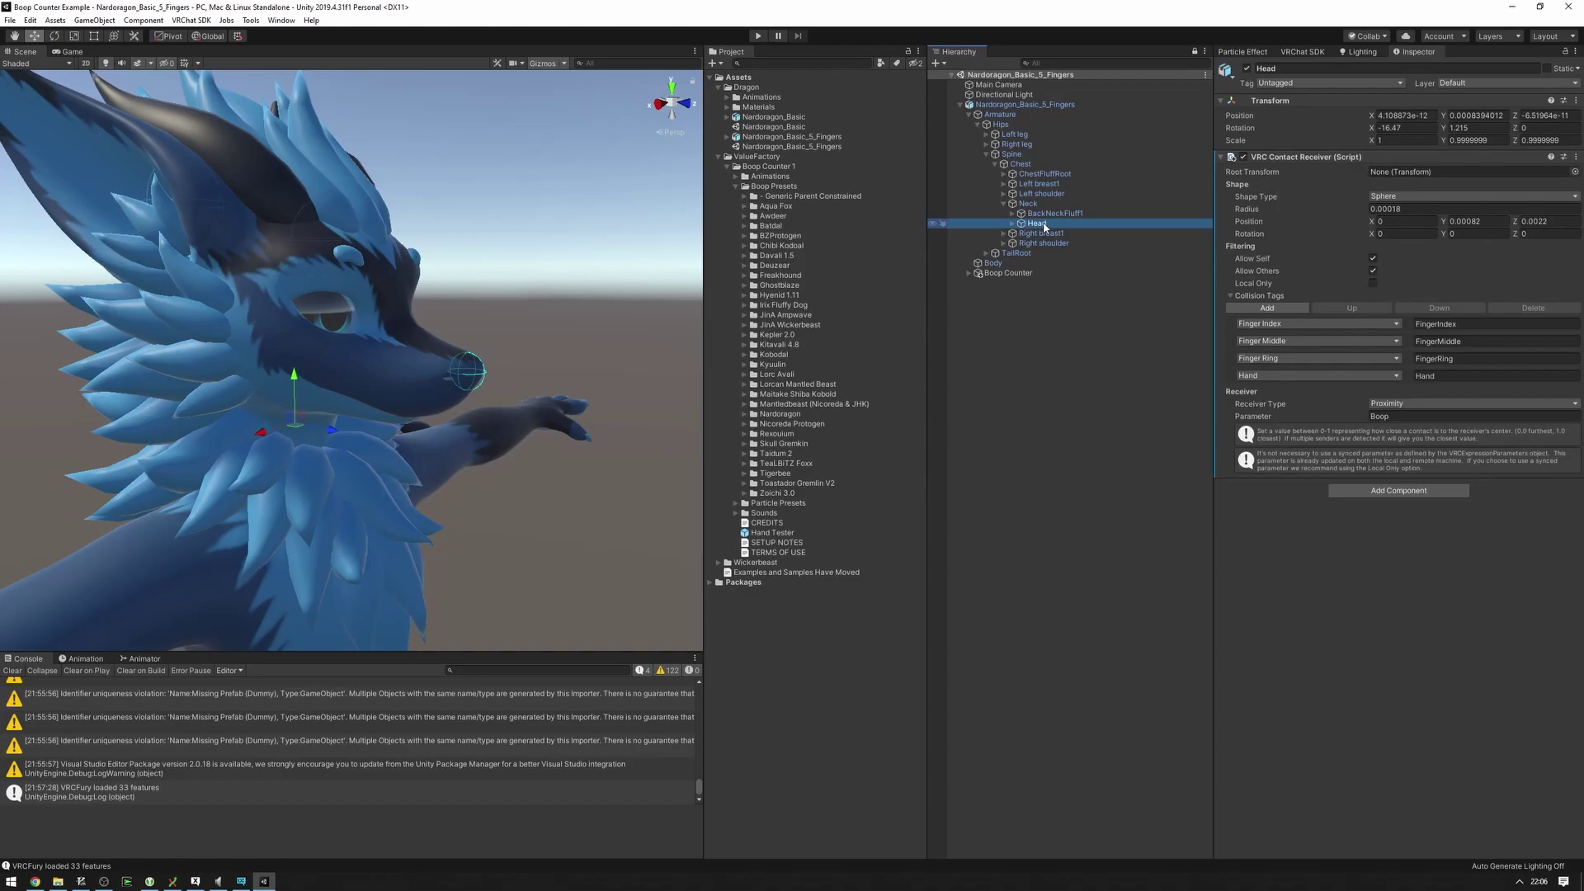
left_click_drag(532, 266, 495, 279, "alt")
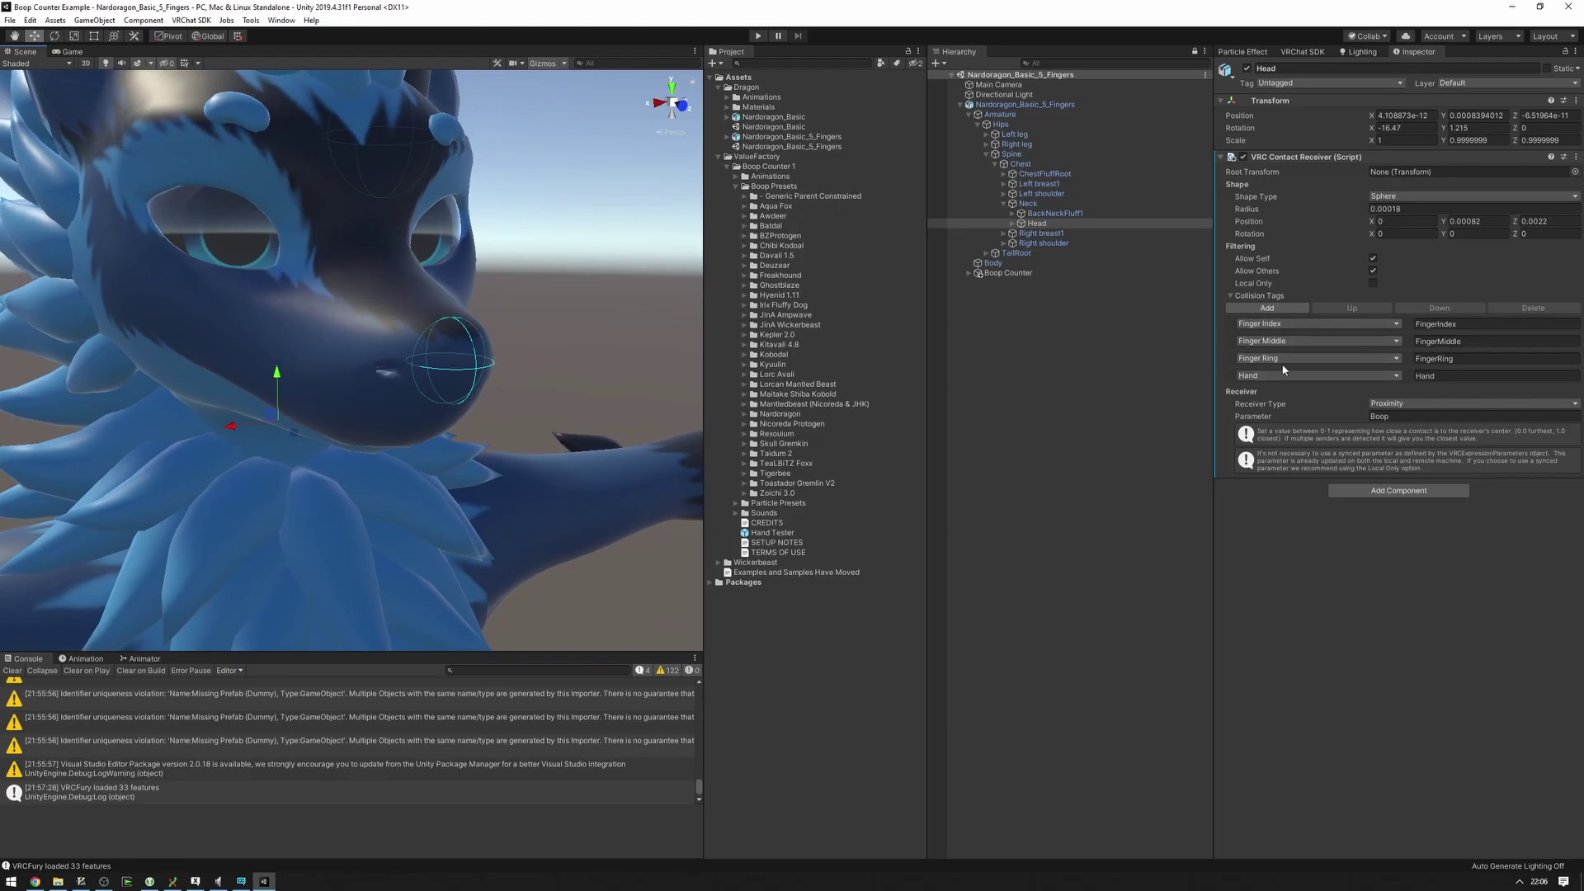
Step: Add a Foot collision tag to the Head bone's VRC Contact Receiver
left_click(1275, 309)
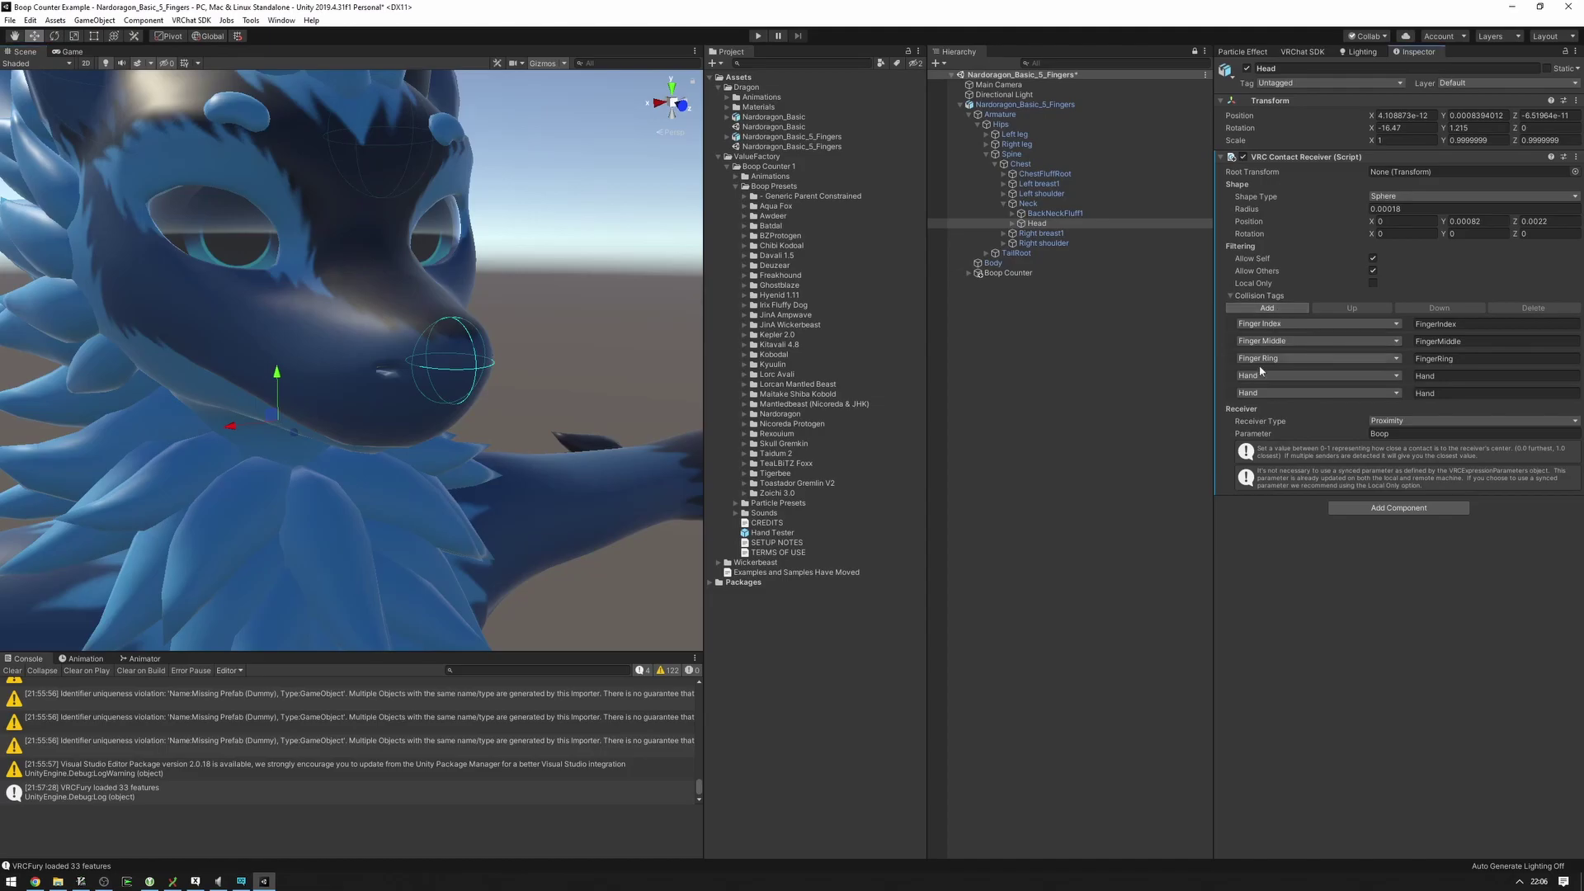
left_click(1284, 394)
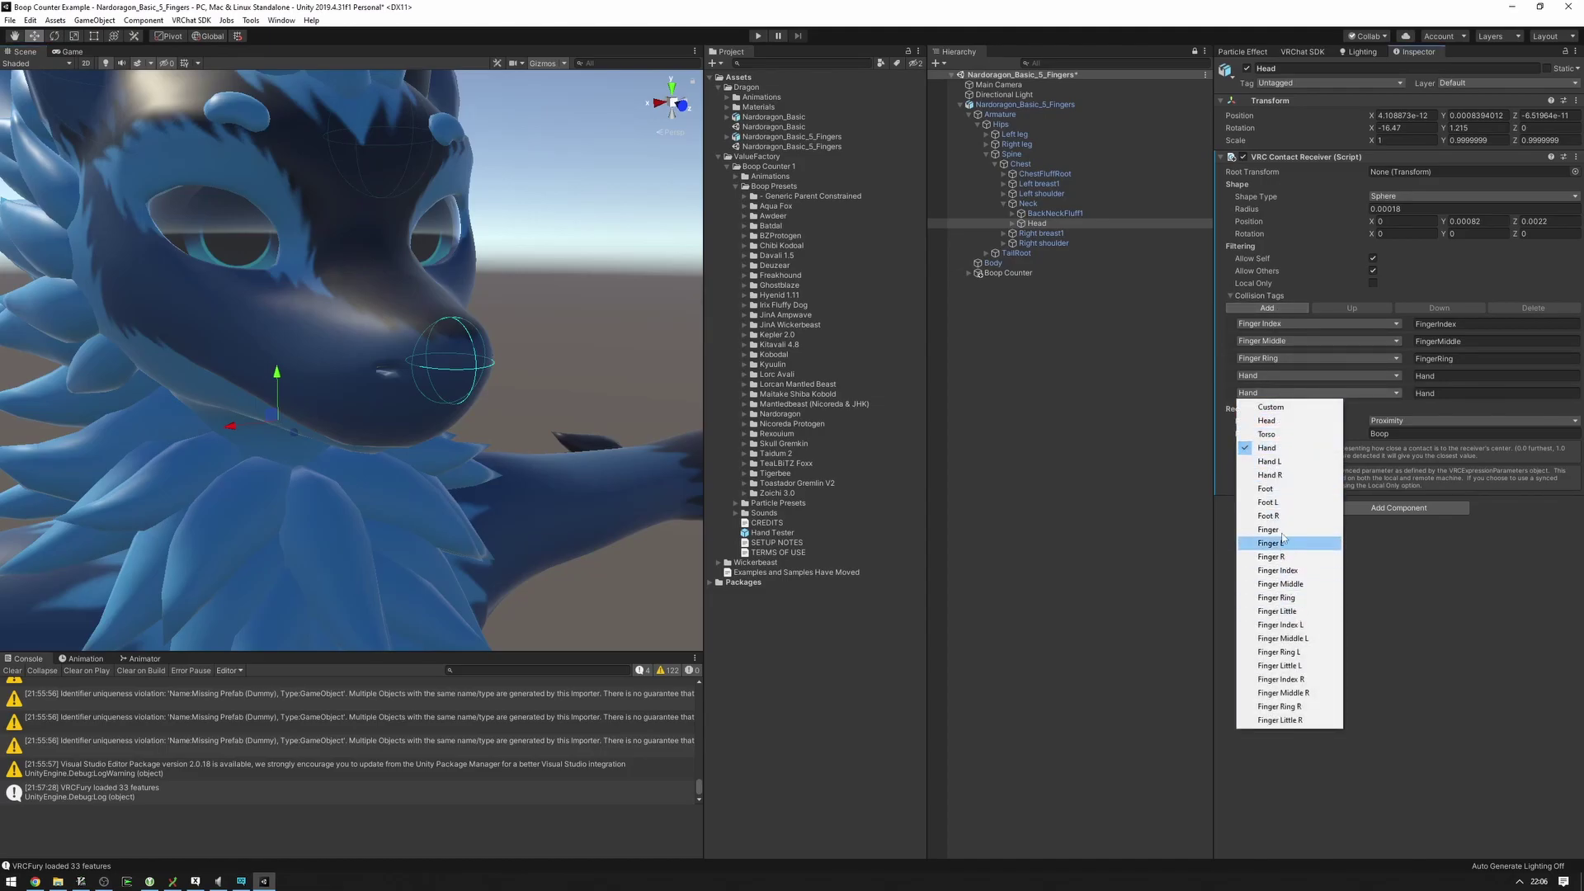
left_click(1278, 490)
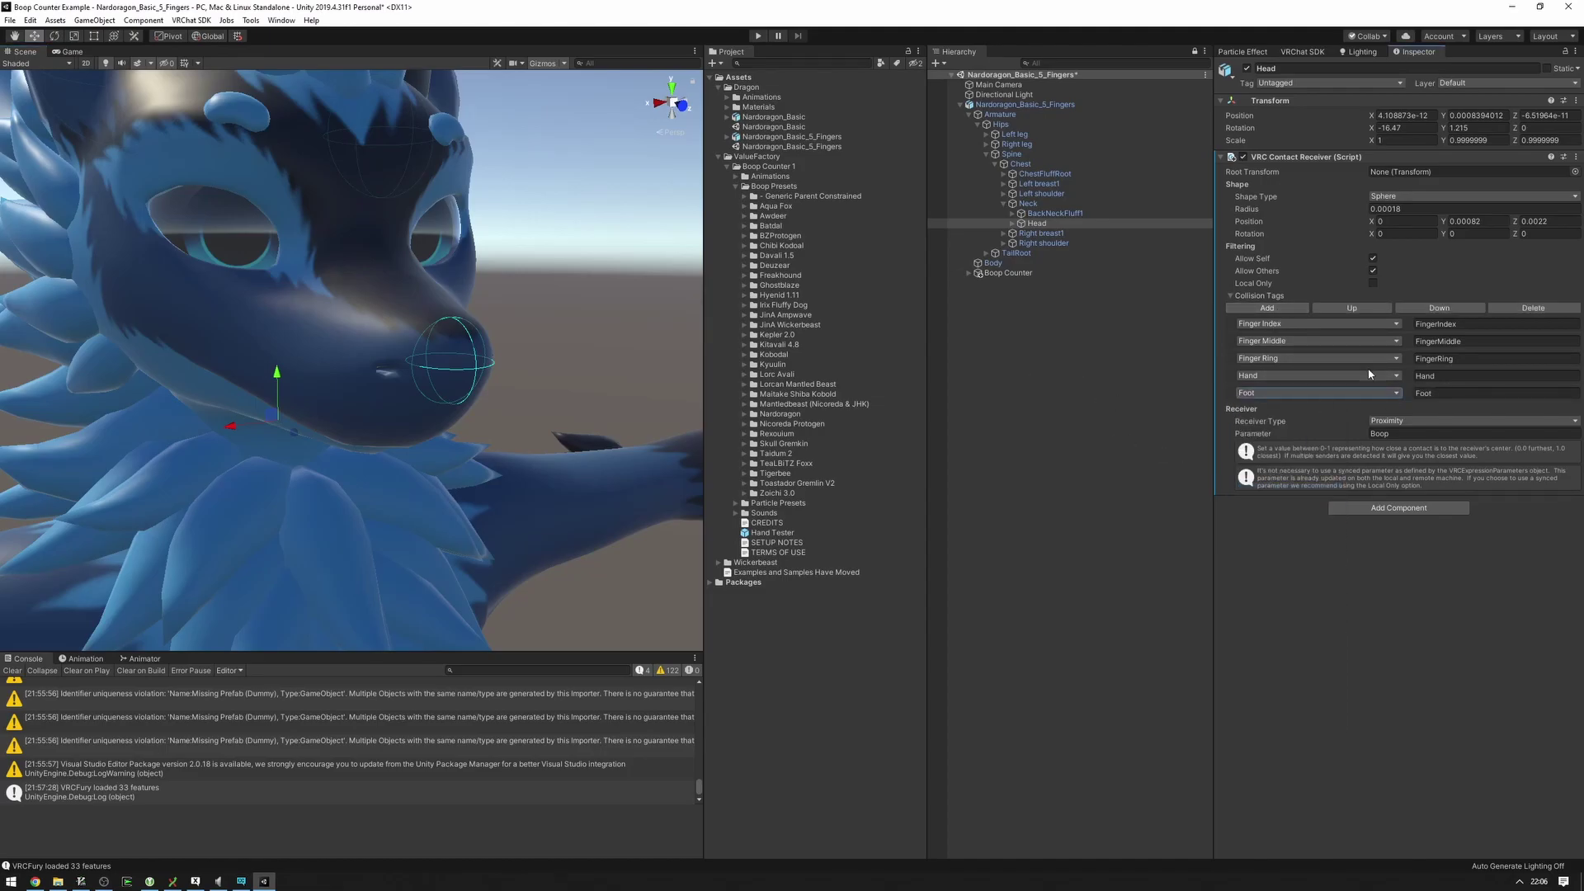